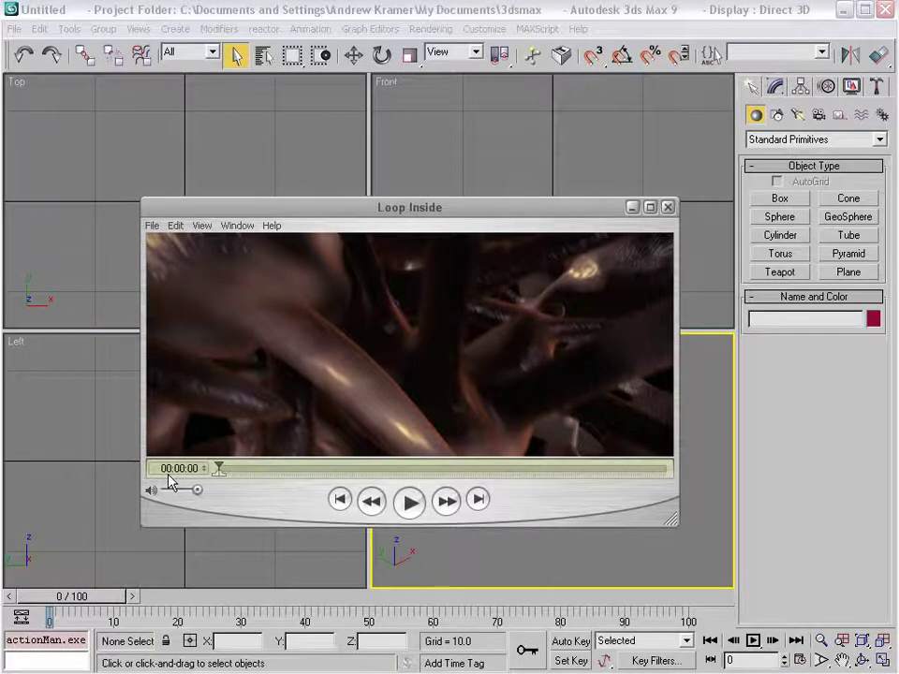
# Step: Play the Loop Inside reference clip to examine the title animation, and switch back to 3ds Max
pyautogui.moveTo(224, 467); pyautogui.dragTo(296, 482)
pyautogui.press('space')
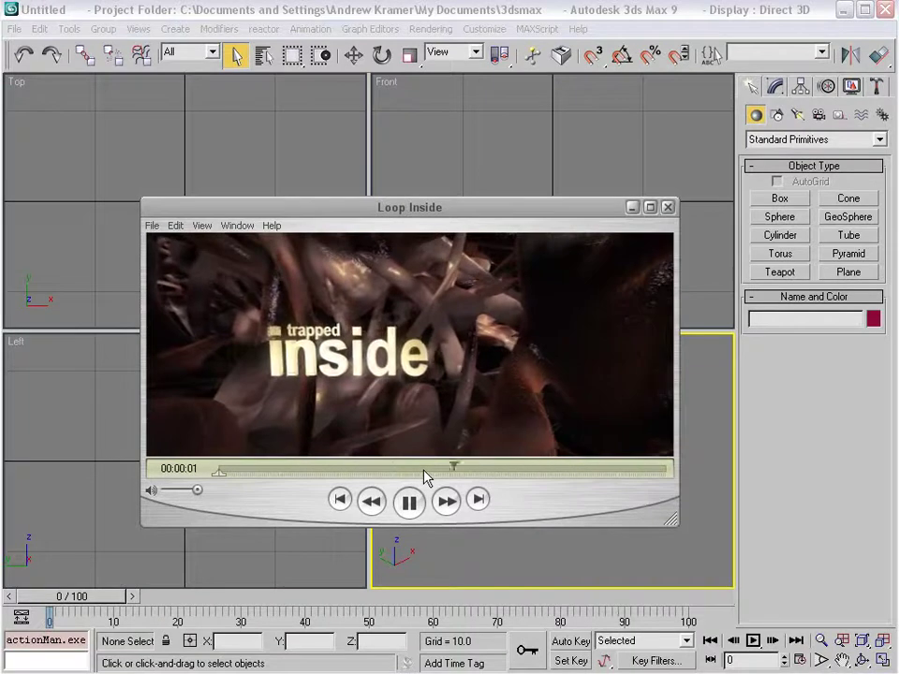
pyautogui.press('space')
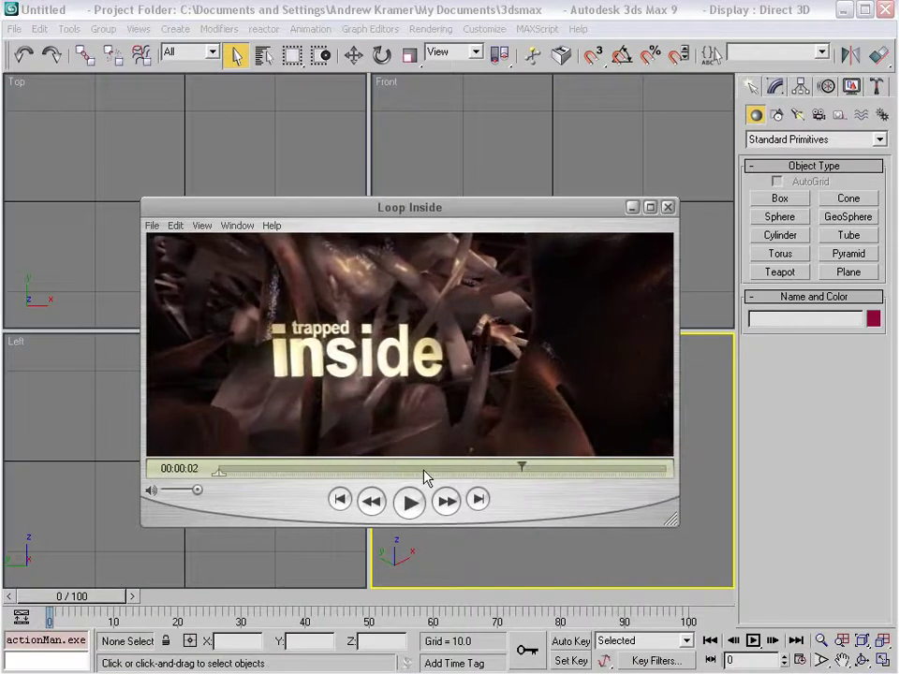
pyautogui.click(497, 4)
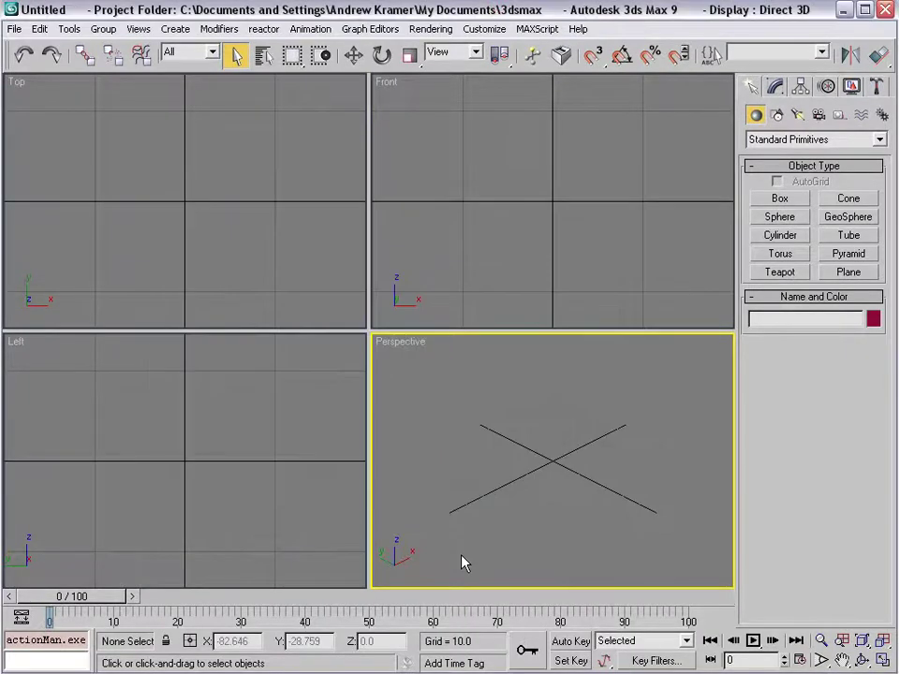
# Step: Create a sphere with a radius of about 52 near the origin and set its segments to 12
pyautogui.click(782, 221)
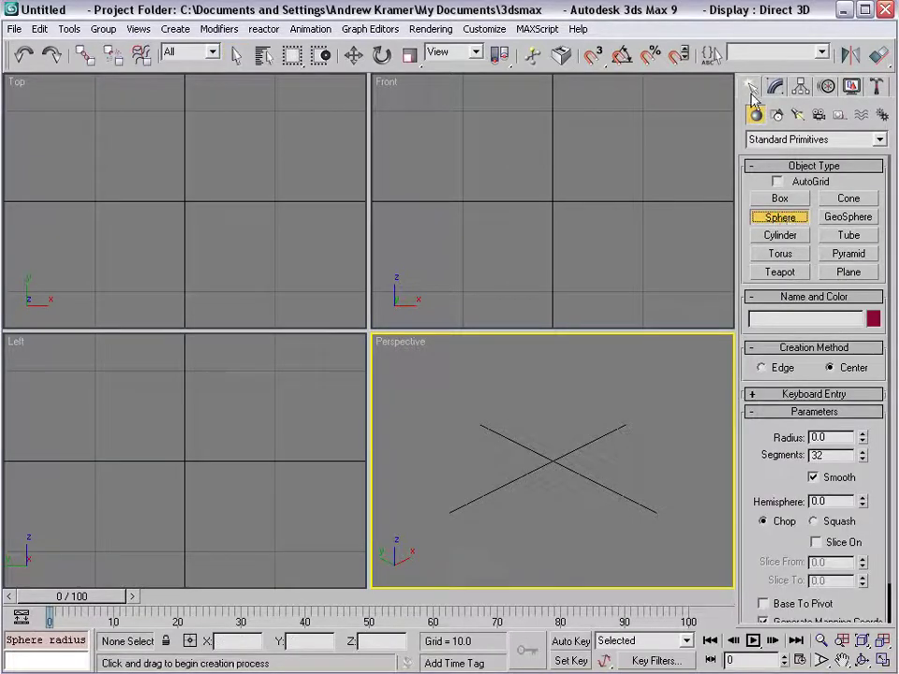
pyautogui.moveTo(554, 461); pyautogui.dragTo(587, 557)
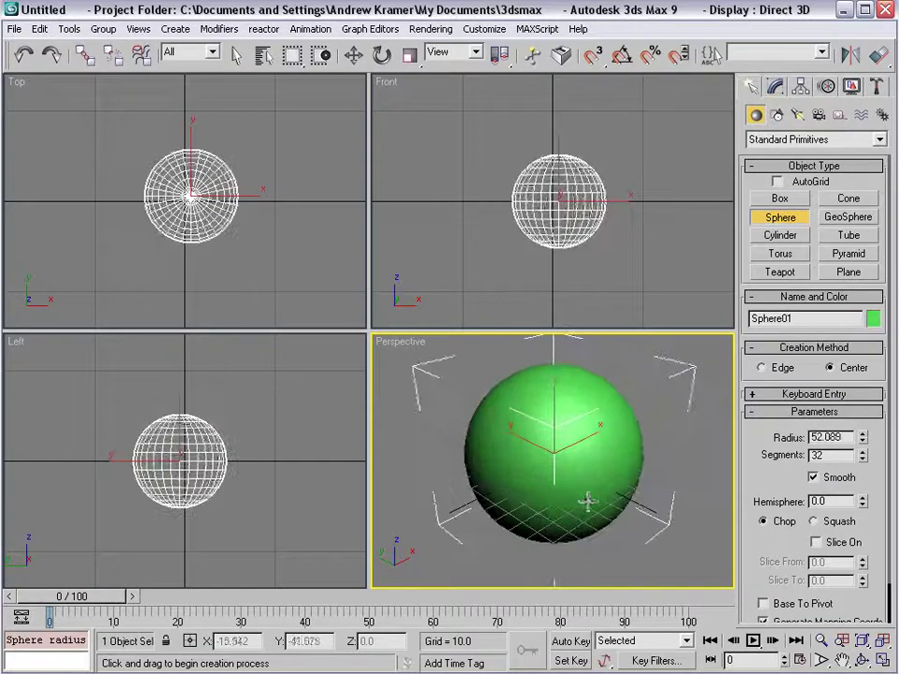
pyautogui.click(777, 90)
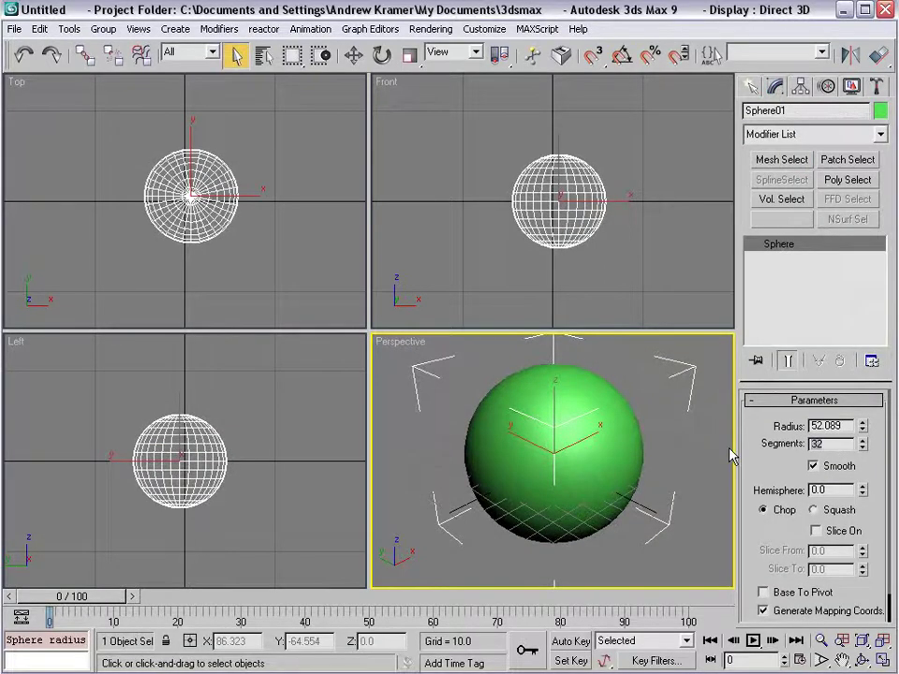
pyautogui.press('Return')
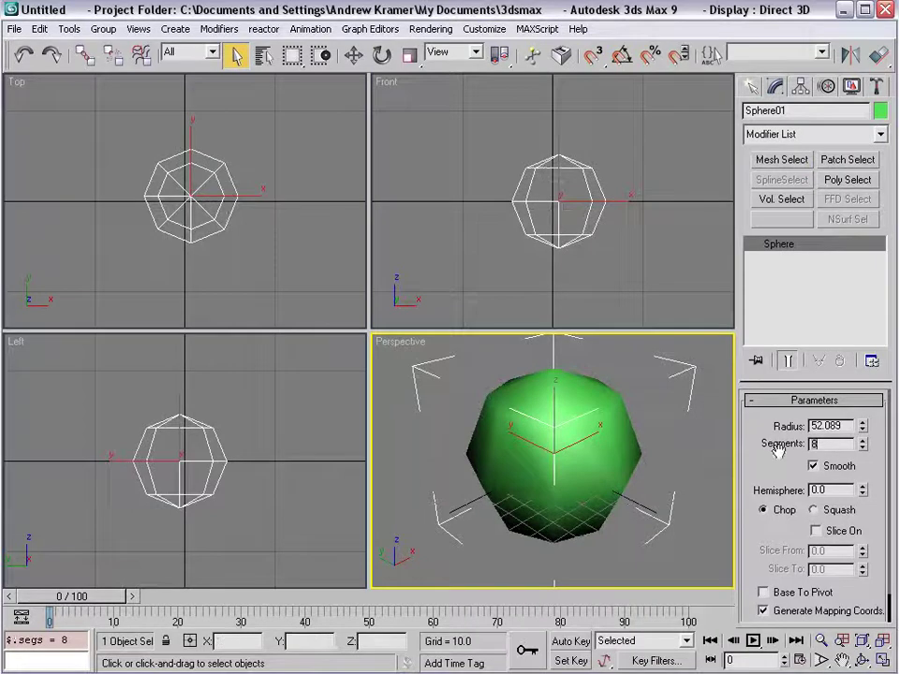
pyautogui.write('12')
pyautogui.press('Return')
# Step: Show edged faces in the perspective view and raise the sphere's segments to 18
pyautogui.rightClick(398, 343)
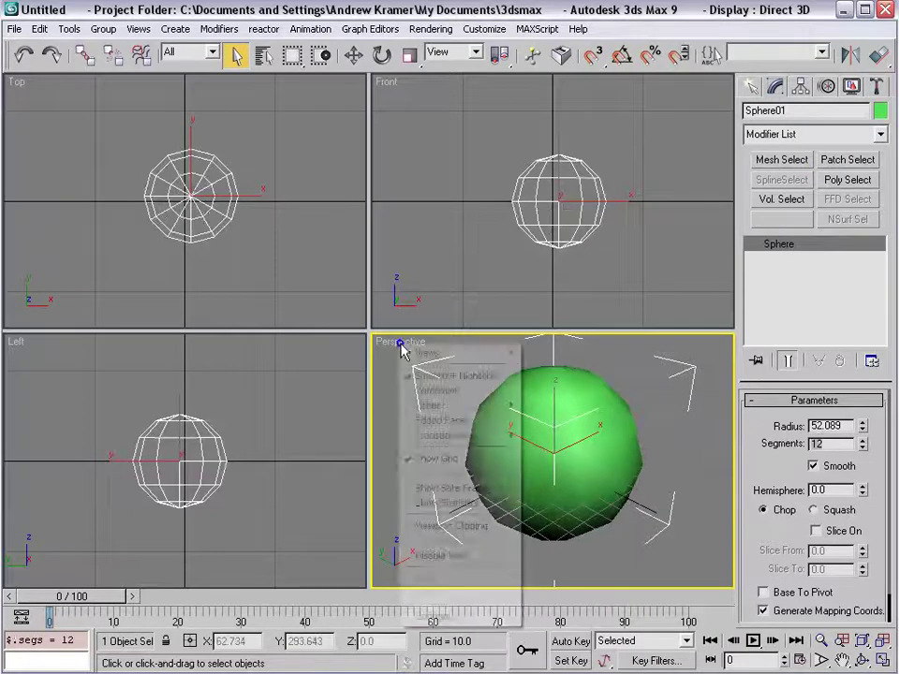
pyautogui.click(439, 422)
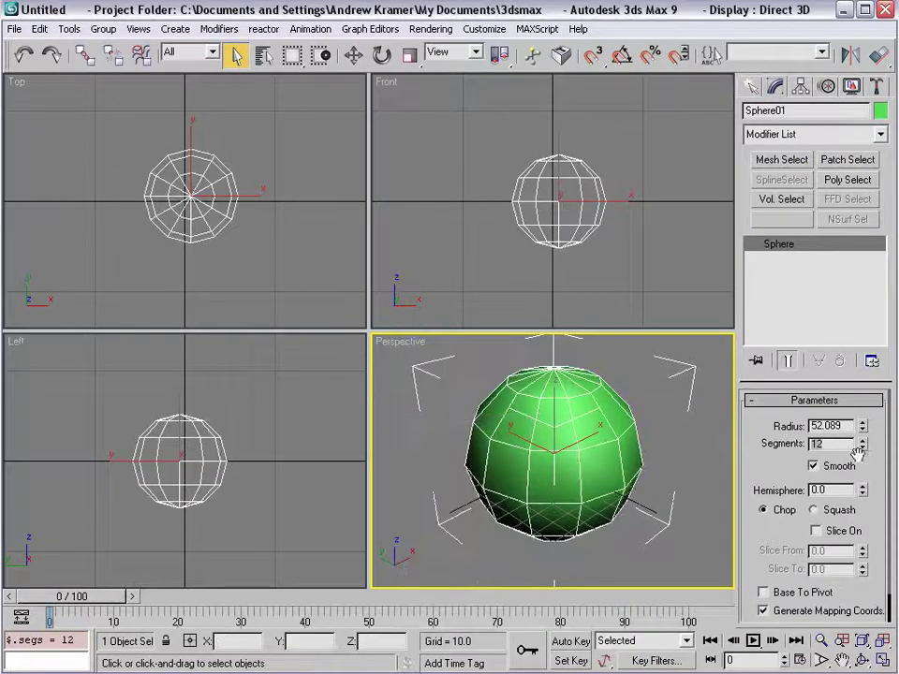
pyautogui.moveTo(864, 446); pyautogui.dragTo(864, 404)
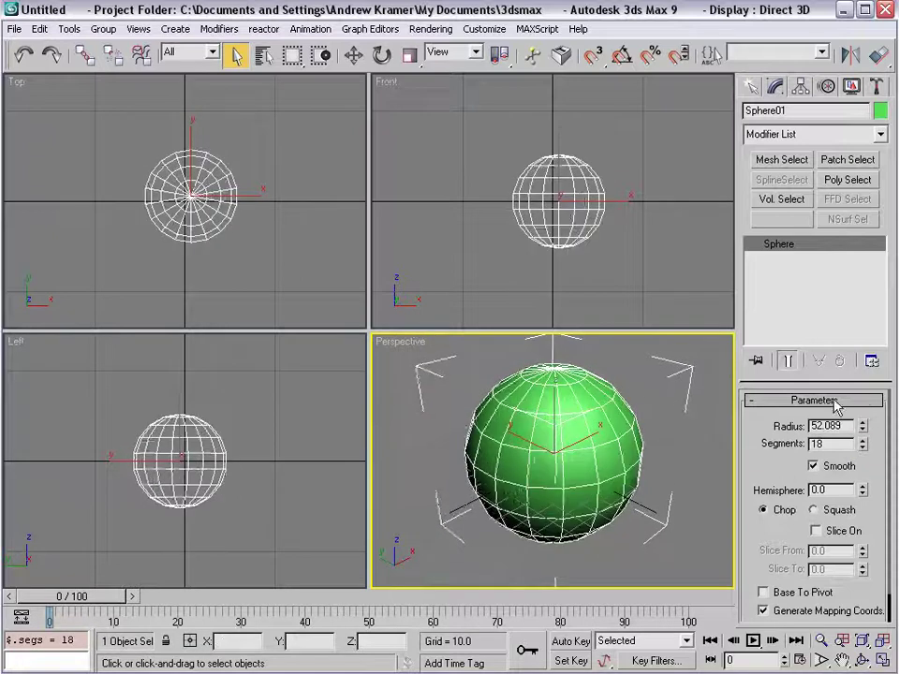
# Step: Convert the sphere to an Editable Poly
pyautogui.moveTo(598, 527)
pyautogui.keyDown('alt'); pyautogui.mouseDown(button='middle')
pyautogui.moveTo(539, 460)
pyautogui.moveTo(598, 506)
pyautogui.mouseUp(button='middle'); pyautogui.keyUp('alt')
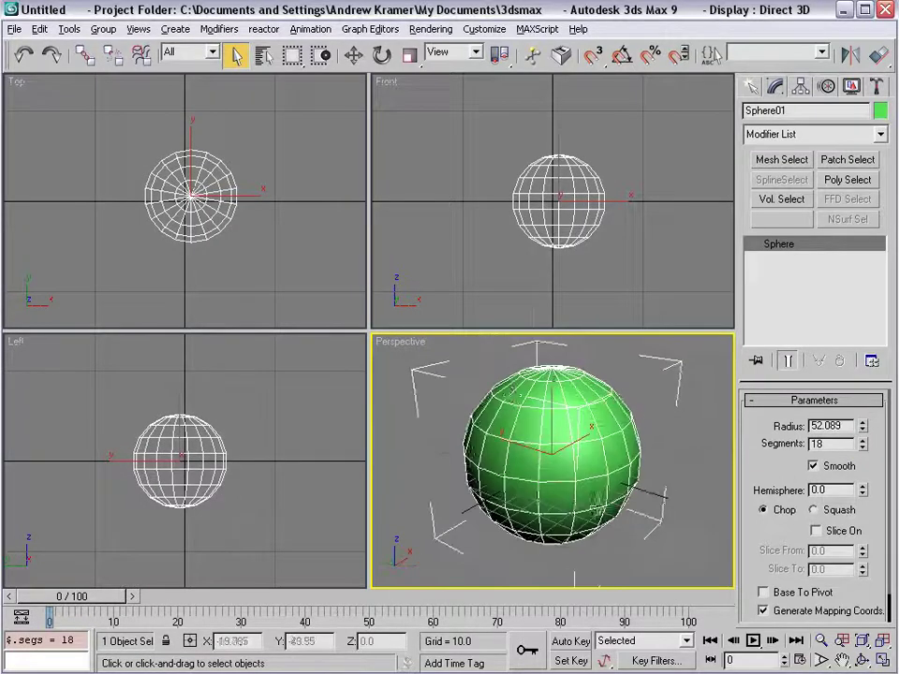
pyautogui.rightClick(511, 393)
pyautogui.moveTo(547, 539)
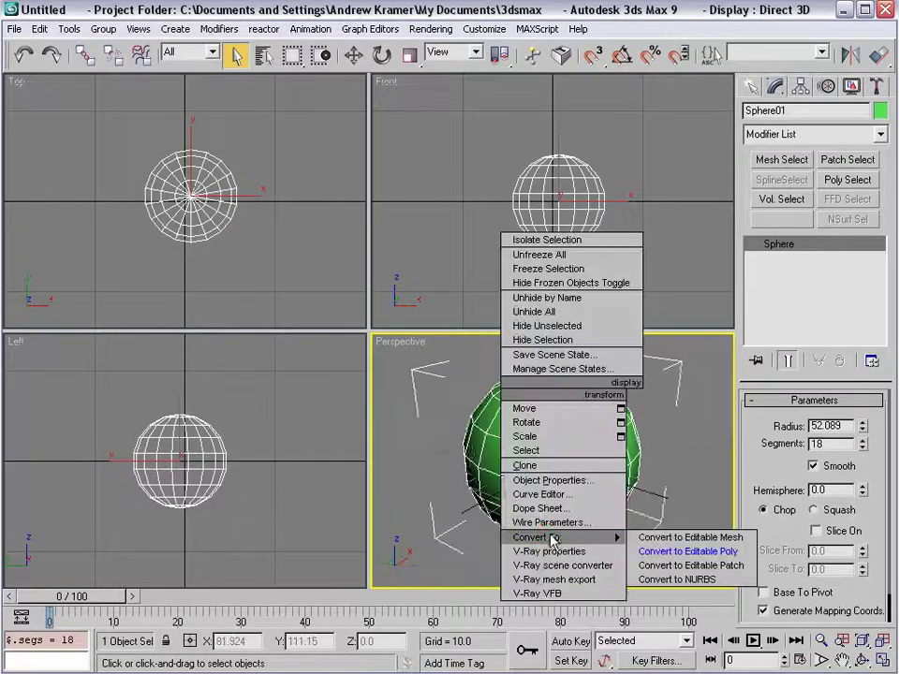
pyautogui.click(741, 553)
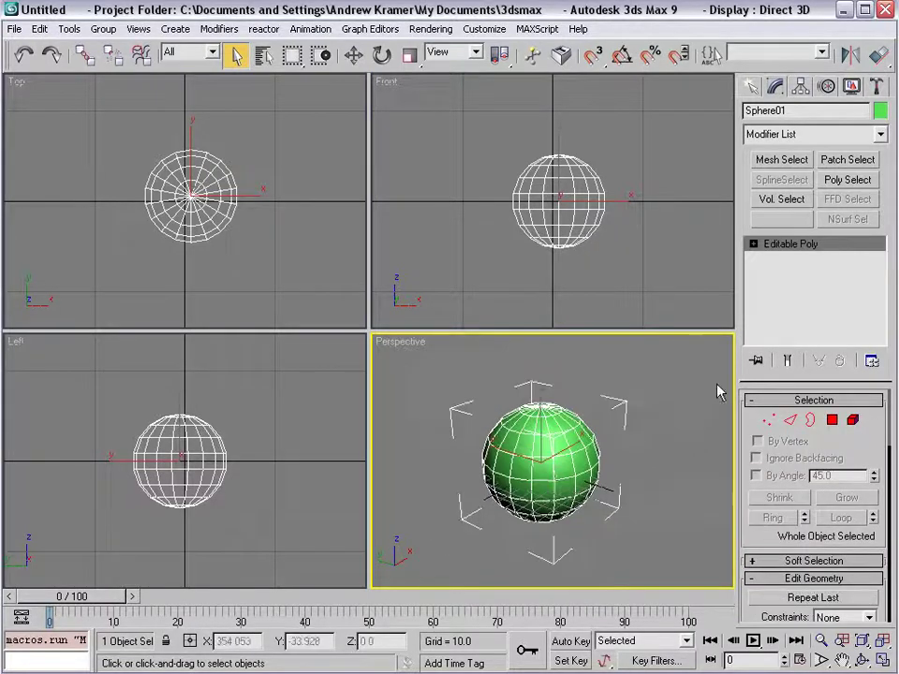
# Step: Widen the command panel to two columns and enlarge the perspective viewport, with polygon-level editing active
pyautogui.moveTo(735, 384); pyautogui.dragTo(600, 384)
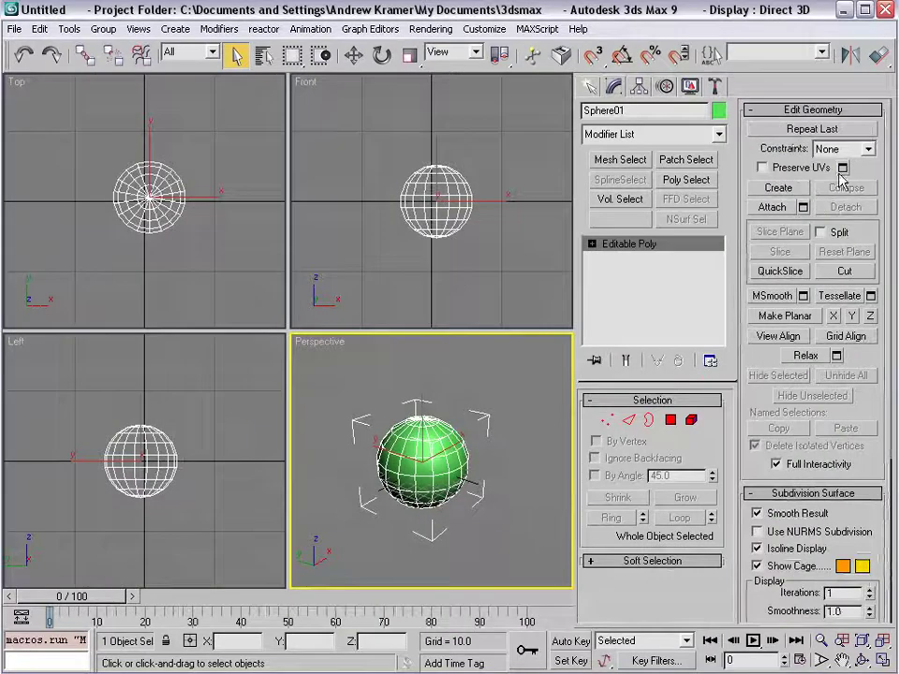
pyautogui.click(670, 421)
pyautogui.scroll(3, 433, 439)
pyautogui.moveTo(289, 331); pyautogui.dragTo(217, 323)
# Step: Select 20 scattered polygons spread around all sides of the sphere
pyautogui.click(389, 423)
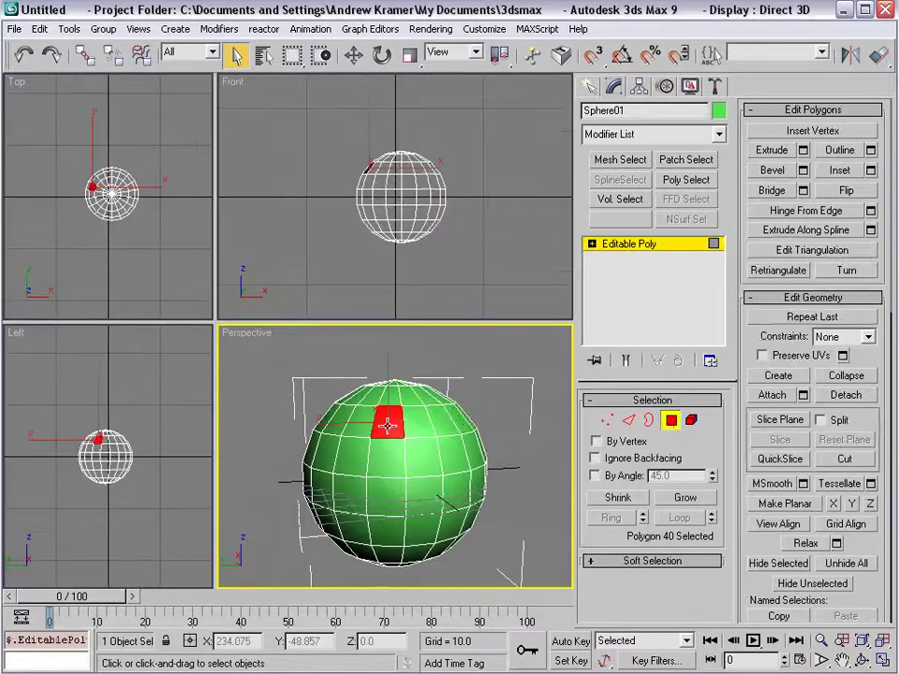
pyautogui.keyDown('ctrl'); pyautogui.click(325, 452); pyautogui.keyUp('ctrl')
pyautogui.keyDown('ctrl'); pyautogui.click(424, 494); pyautogui.keyUp('ctrl')
pyautogui.keyDown('alt'); pyautogui.moveTo(469, 457); pyautogui.dragTo(485, 449, button='middle'); pyautogui.keyUp('alt')
pyautogui.keyDown('alt'); pyautogui.moveTo(339, 509); pyautogui.dragTo(415, 488, button='middle'); pyautogui.keyUp('alt')
pyautogui.keyDown('ctrl'); pyautogui.click(430, 481); pyautogui.keyUp('ctrl')
pyautogui.keyDown('ctrl'); pyautogui.click(427, 477); pyautogui.keyUp('ctrl')
pyautogui.keyDown('ctrl'); pyautogui.click(352, 438); pyautogui.keyUp('ctrl')
pyautogui.keyDown('alt'); pyautogui.moveTo(339, 421); pyautogui.dragTo(416, 475, button='middle'); pyautogui.keyUp('alt')
pyautogui.keyDown('ctrl'); pyautogui.click(417, 444); pyautogui.keyUp('ctrl')
pyautogui.keyDown('ctrl'); pyautogui.click(364, 454); pyautogui.keyUp('ctrl')
pyautogui.keyDown('alt'); pyautogui.moveTo(360, 513); pyautogui.dragTo(446, 489, button='middle'); pyautogui.keyUp('alt')
pyautogui.keyDown('ctrl'); pyautogui.click(401, 508); pyautogui.keyUp('ctrl')
pyautogui.keyDown('ctrl'); pyautogui.click(406, 446); pyautogui.keyUp('ctrl')
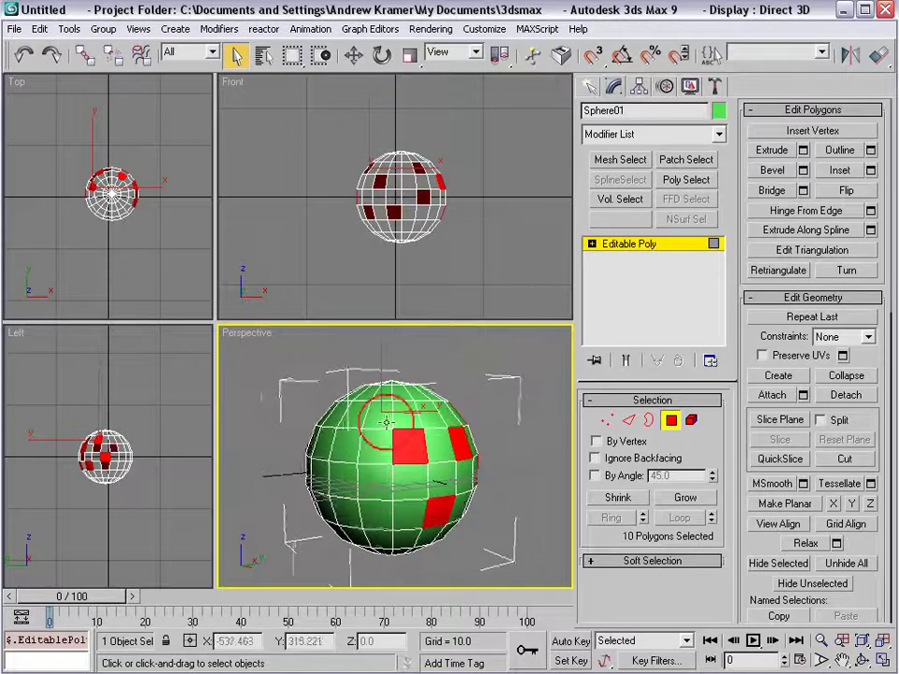
pyautogui.keyDown('ctrl'); pyautogui.click(359, 415); pyautogui.keyUp('ctrl')
pyautogui.keyDown('ctrl'); pyautogui.click(319, 477); pyautogui.keyUp('ctrl')
pyautogui.keyDown('alt'); pyautogui.moveTo(319, 477); pyautogui.dragTo(385, 452, button='middle'); pyautogui.keyUp('alt')
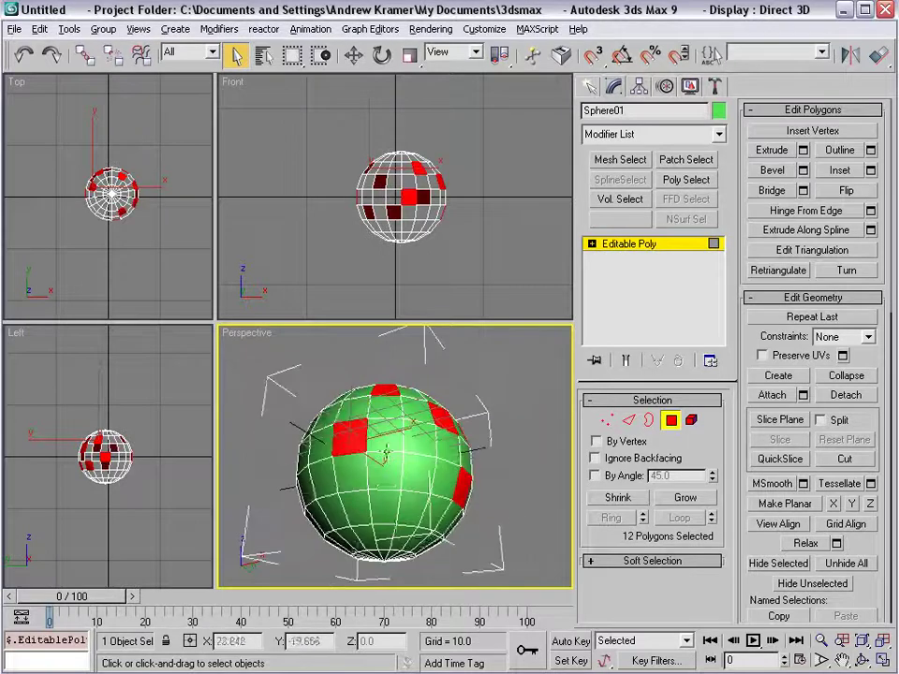
pyautogui.keyDown('ctrl'); pyautogui.click(390, 502); pyautogui.keyUp('ctrl')
pyautogui.keyDown('alt'); pyautogui.moveTo(389, 502); pyautogui.dragTo(465, 474, button='middle'); pyautogui.keyUp('alt')
pyautogui.keyDown('ctrl'); pyautogui.click(384, 532); pyautogui.keyUp('ctrl')
pyautogui.keyDown('alt'); pyautogui.moveTo(362, 489); pyautogui.dragTo(329, 475, button='middle'); pyautogui.keyUp('alt')
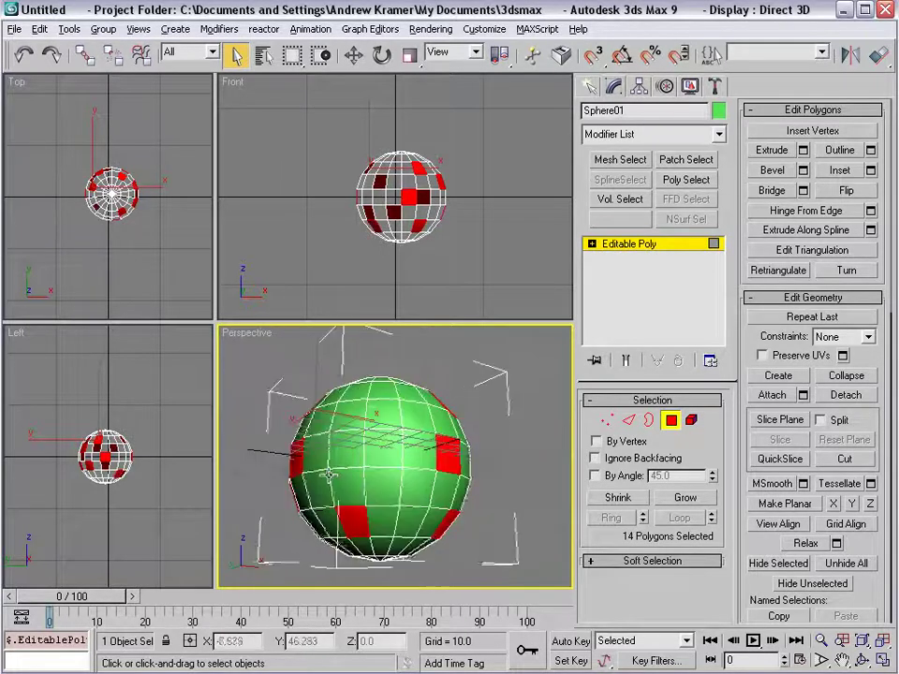
pyautogui.keyDown('alt'); pyautogui.moveTo(343, 436); pyautogui.dragTo(303, 450, button='middle'); pyautogui.keyUp('alt')
pyautogui.keyDown('ctrl'); pyautogui.click(354, 500); pyautogui.keyUp('ctrl')
pyautogui.keyDown('alt'); pyautogui.moveTo(354, 501); pyautogui.dragTo(402, 502, button='middle'); pyautogui.keyUp('alt')
pyautogui.keyDown('ctrl'); pyautogui.click(395, 441); pyautogui.keyUp('ctrl')
pyautogui.keyDown('alt'); pyautogui.moveTo(396, 441); pyautogui.dragTo(455, 570, button='middle'); pyautogui.keyUp('alt')
pyautogui.keyDown('ctrl'); pyautogui.click(457, 499); pyautogui.keyUp('ctrl')
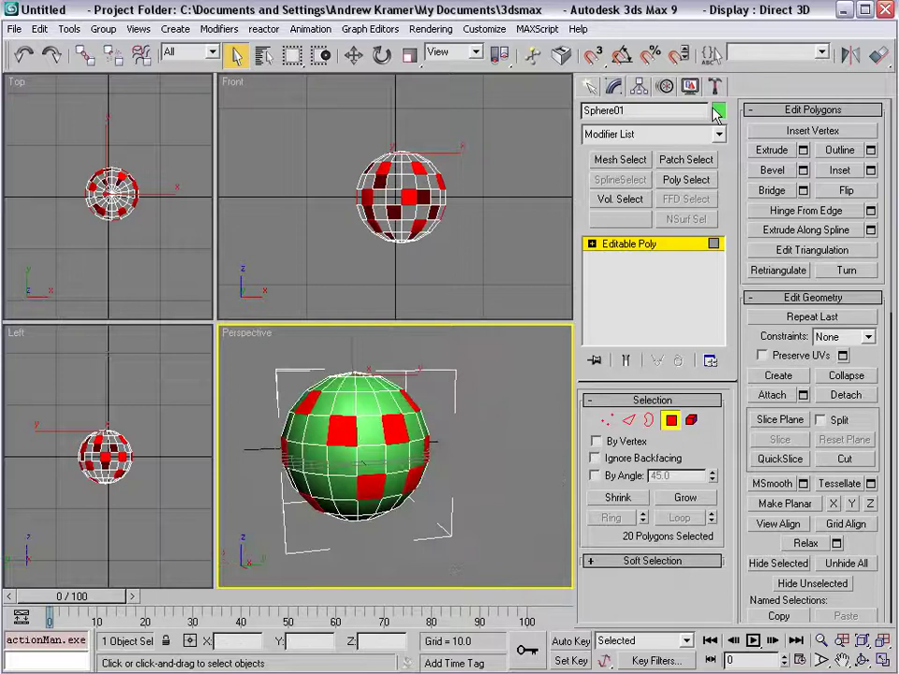
# Step: Bevel the selected polygons several times as a group with height 13.6 and outline amount -1.0, forming long tapered spikes
pyautogui.click(804, 170)
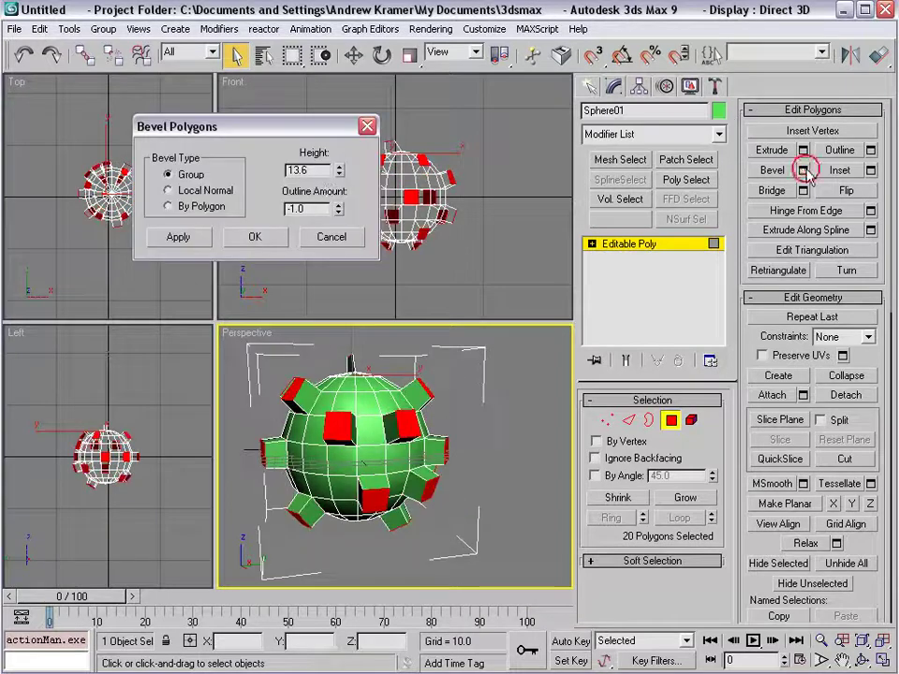
pyautogui.click(180, 238)
pyautogui.click(185, 239)
pyautogui.keyDown('alt'); pyautogui.moveTo(385, 478); pyautogui.dragTo(418, 476, button='middle'); pyautogui.keyUp('alt')
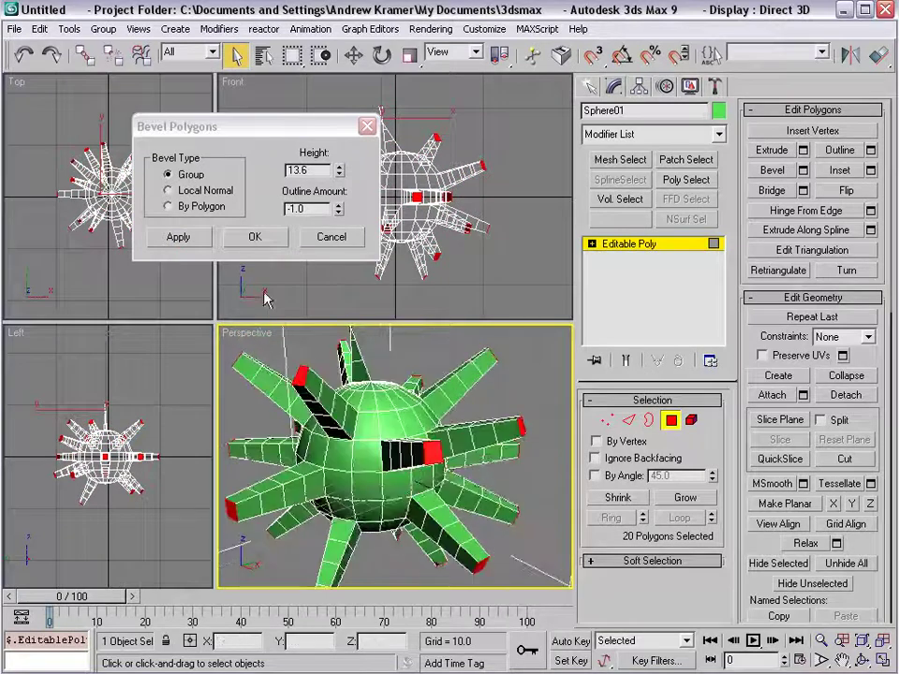
pyautogui.click(254, 237)
pyautogui.scroll(-3, 394, 455)
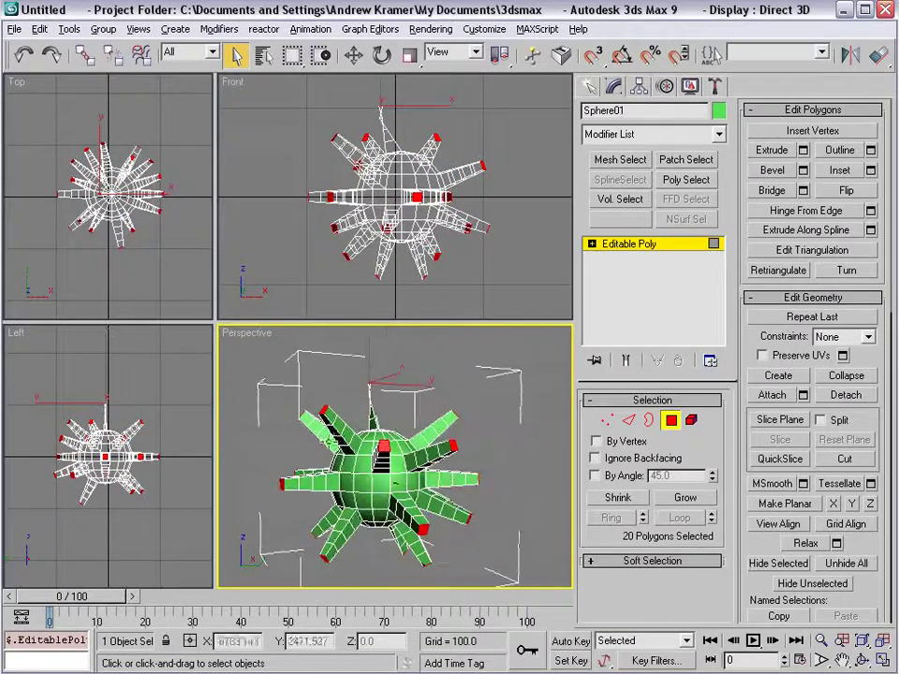
# Step: Leave polygon level and add a TurboSmooth modifier to the spiked sphere
pyautogui.click(676, 419)
pyautogui.keyDown('alt'); pyautogui.moveTo(382, 434); pyautogui.dragTo(390, 339, button='middle'); pyautogui.keyUp('alt')
pyautogui.keyDown('alt'); pyautogui.moveTo(333, 355); pyautogui.dragTo(406, 465, button='middle'); pyautogui.keyUp('alt')
pyautogui.click(709, 140)
pyautogui.scroll(-2, 719, 237)
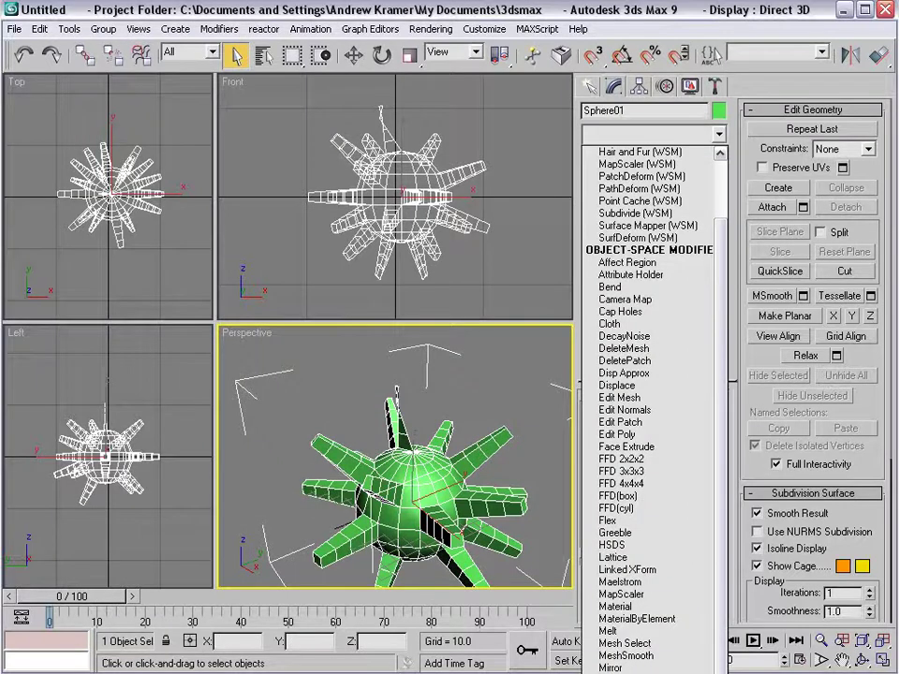
pyautogui.write('tu')
pyautogui.press('Return')
pyautogui.scroll(3, 440, 545)
pyautogui.keyDown('alt'); pyautogui.moveTo(370, 467); pyautogui.dragTo(402, 461, button='middle'); pyautogui.keyUp('alt')
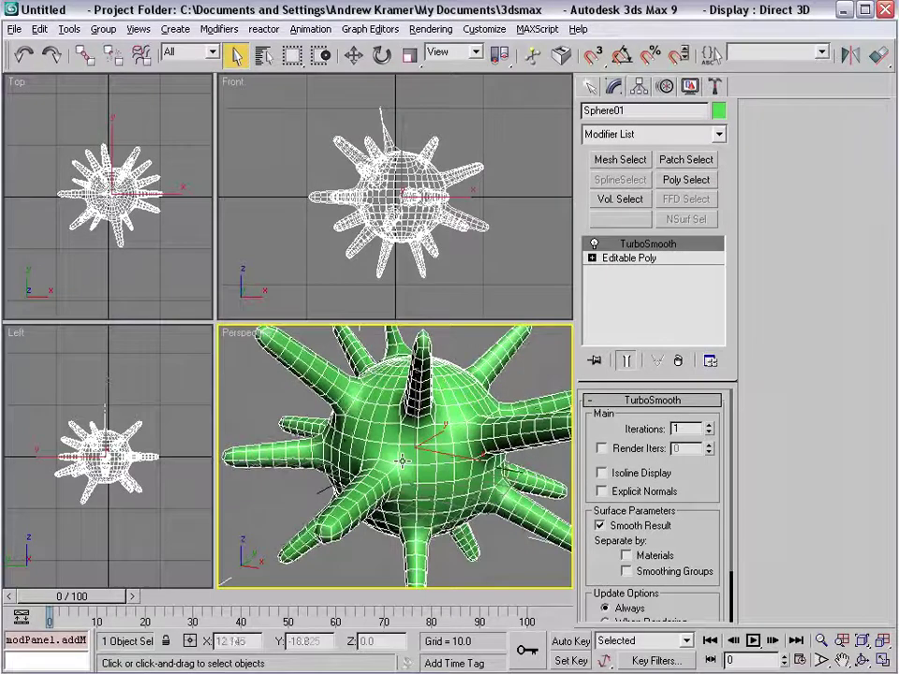
# Step: Add an Edit Poly modifier above TurboSmooth and enter its polygon level
pyautogui.click(675, 135)
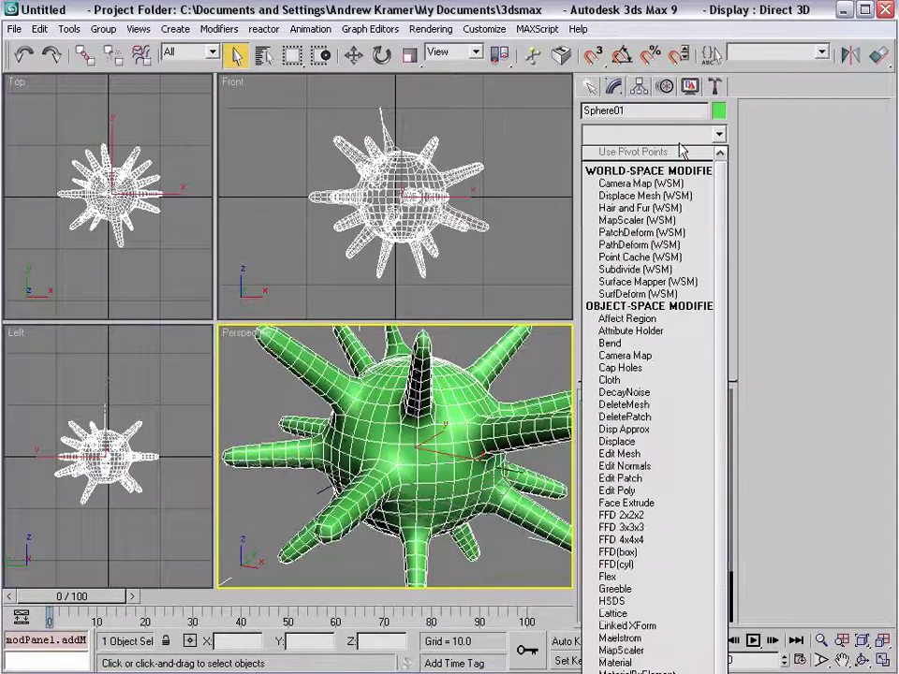
pyautogui.click(619, 490)
pyautogui.click(832, 130)
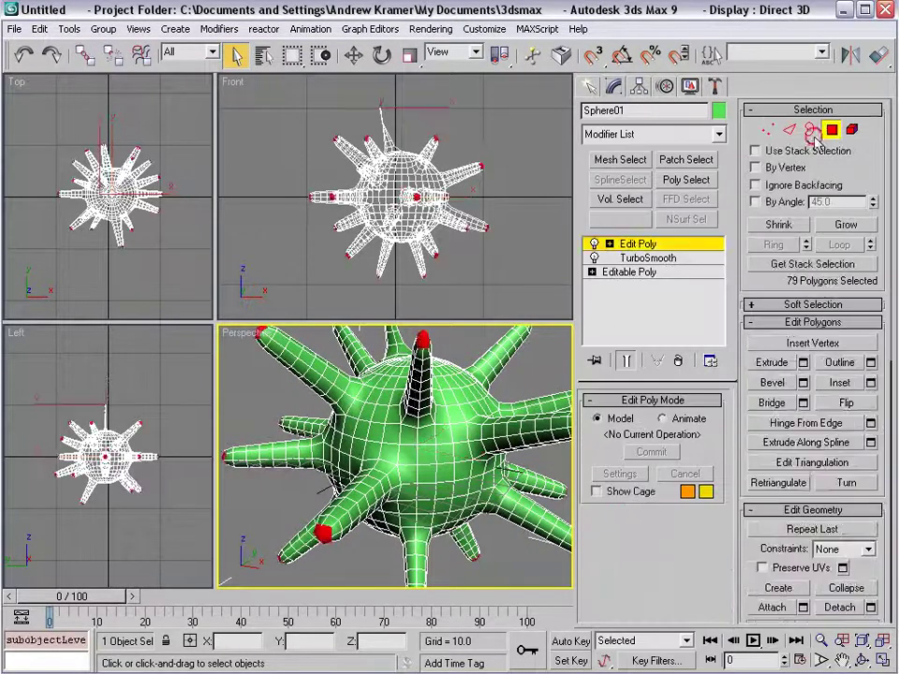
# Step: Replace the polygon selection with 71 scattered polygons across the smoothed body and its spikes
pyautogui.click(442, 435)
pyautogui.keyDown('ctrl'); pyautogui.click(348, 426); pyautogui.keyUp('ctrl')
pyautogui.keyDown('ctrl'); pyautogui.click(457, 504); pyautogui.keyUp('ctrl')
pyautogui.keyDown('ctrl'); pyautogui.click(377, 475); pyautogui.keyUp('ctrl')
pyautogui.keyDown('ctrl'); pyautogui.click(379, 369); pyautogui.keyUp('ctrl')
pyautogui.keyDown('ctrl'); pyautogui.click(480, 363); pyautogui.keyUp('ctrl')
pyautogui.keyDown('ctrl'); pyautogui.click(408, 475); pyautogui.keyUp('ctrl')
pyautogui.keyDown('ctrl'); pyautogui.click(345, 521); pyautogui.keyUp('ctrl')
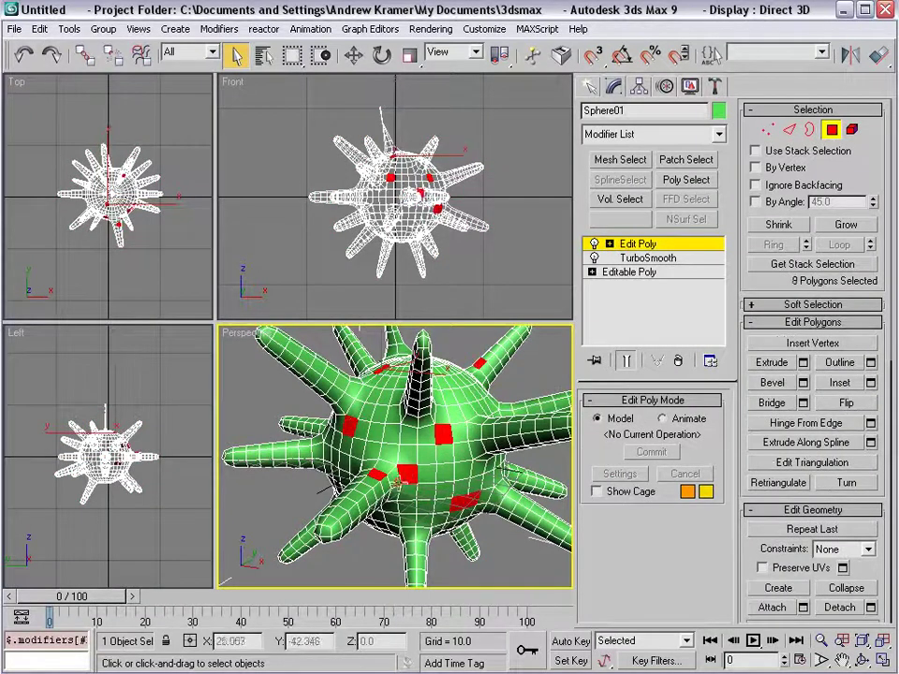
pyautogui.keyDown('ctrl'); pyautogui.click(292, 463); pyautogui.keyUp('ctrl')
pyautogui.keyDown('ctrl'); pyautogui.click(253, 448); pyautogui.keyUp('ctrl')
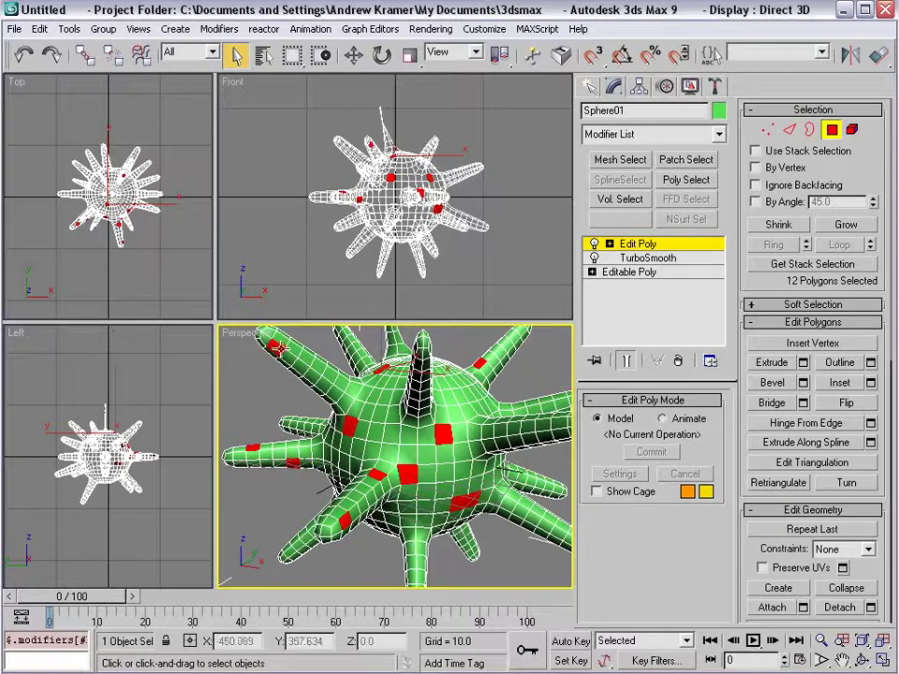
pyautogui.keyDown('ctrl'); pyautogui.click(332, 395); pyautogui.keyUp('ctrl')
pyautogui.keyDown('ctrl'); pyautogui.click(307, 359); pyautogui.keyUp('ctrl')
pyautogui.keyDown('ctrl'); pyautogui.click(394, 400); pyautogui.keyUp('ctrl')
pyautogui.keyDown('ctrl'); pyautogui.click(390, 431); pyautogui.keyUp('ctrl')
pyautogui.keyDown('ctrl'); pyautogui.click(468, 395); pyautogui.keyUp('ctrl')
pyautogui.keyDown('alt'); pyautogui.moveTo(480, 419); pyautogui.dragTo(379, 421, button='middle'); pyautogui.keyUp('alt')
pyautogui.keyDown('ctrl'); pyautogui.click(310, 373); pyautogui.keyUp('ctrl')
pyautogui.keyDown('ctrl'); pyautogui.click(273, 352); pyautogui.keyUp('ctrl')
pyautogui.keyDown('ctrl'); pyautogui.click(521, 452); pyautogui.keyUp('ctrl')
pyautogui.keyDown('ctrl'); pyautogui.click(397, 372); pyautogui.keyUp('ctrl')
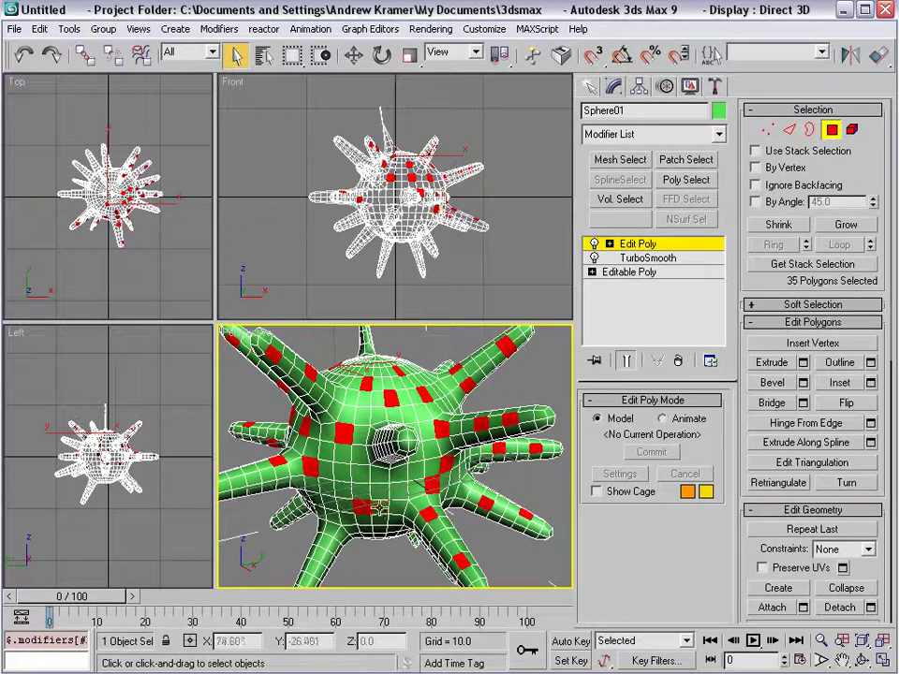
pyautogui.keyDown('alt'); pyautogui.moveTo(379, 509); pyautogui.dragTo(434, 453, button='middle'); pyautogui.keyUp('alt')
pyautogui.keyDown('ctrl'); pyautogui.click(407, 420); pyautogui.keyUp('ctrl')
pyautogui.keyDown('ctrl'); pyautogui.click(447, 434); pyautogui.keyUp('ctrl')
pyautogui.keyDown('ctrl'); pyautogui.click(451, 480); pyautogui.keyUp('ctrl')
pyautogui.keyDown('ctrl'); pyautogui.click(381, 450); pyautogui.keyUp('ctrl')
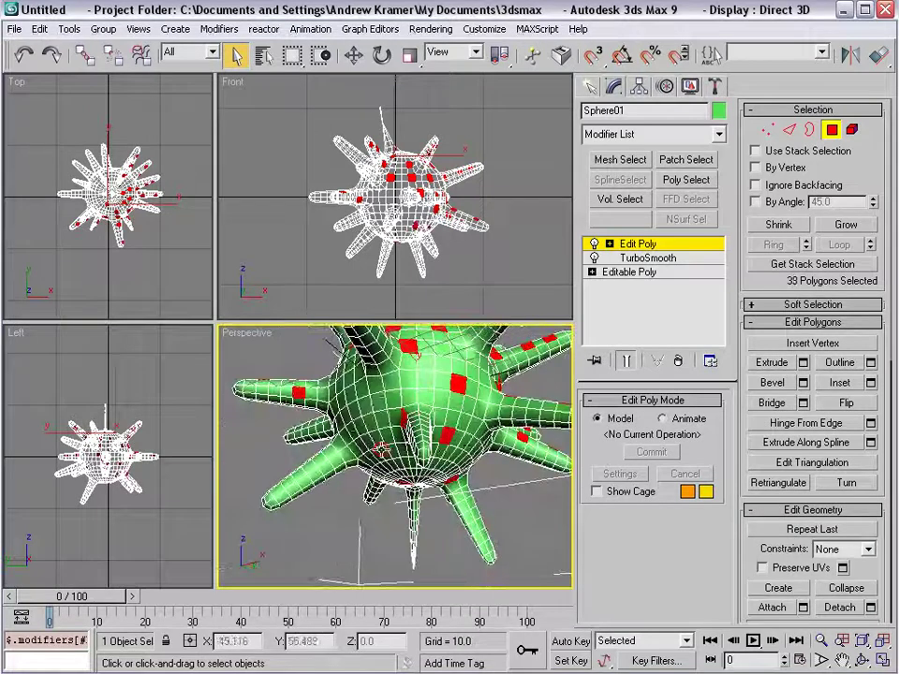
pyautogui.keyDown('ctrl'); pyautogui.click(370, 409); pyautogui.keyUp('ctrl')
pyautogui.keyDown('ctrl'); pyautogui.click(343, 409); pyautogui.keyUp('ctrl')
pyautogui.keyDown('ctrl'); pyautogui.click(333, 422); pyautogui.keyUp('ctrl')
pyautogui.keyDown('ctrl'); pyautogui.click(360, 442); pyautogui.keyUp('ctrl')
pyautogui.keyDown('alt'); pyautogui.moveTo(360, 442); pyautogui.dragTo(475, 450, button='middle'); pyautogui.keyUp('alt')
pyautogui.keyDown('ctrl'); pyautogui.click(436, 423); pyautogui.keyUp('ctrl')
pyautogui.keyDown('ctrl'); pyautogui.click(437, 423); pyautogui.keyUp('ctrl')
pyautogui.keyDown('ctrl'); pyautogui.click(394, 411); pyautogui.keyUp('ctrl')
pyautogui.keyDown('alt'); pyautogui.moveTo(424, 483); pyautogui.dragTo(452, 502, button='middle'); pyautogui.keyUp('alt')
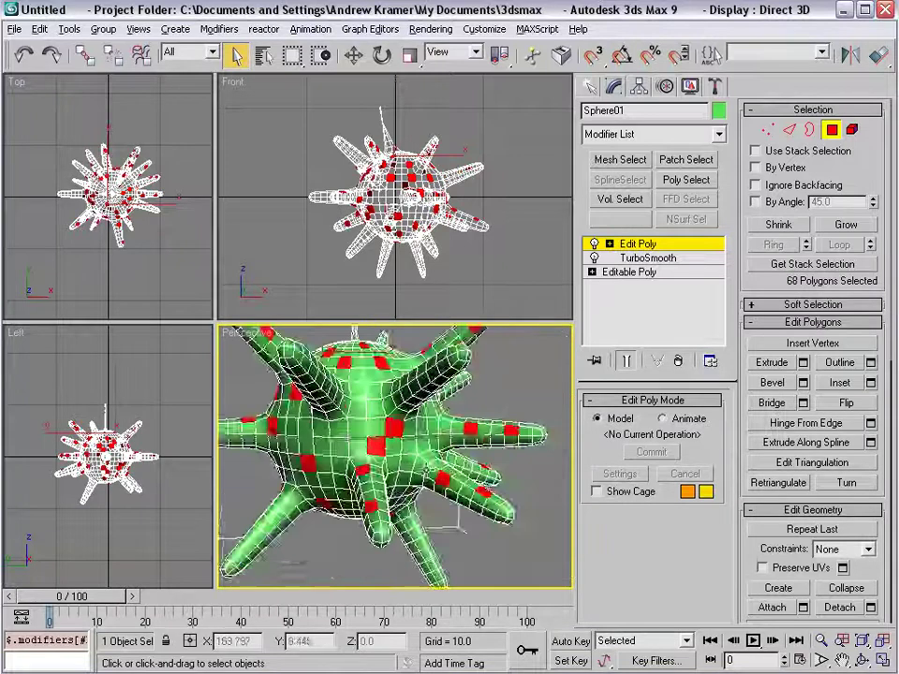
pyautogui.scroll(-5, 403, 487)
pyautogui.keyDown('alt'); pyautogui.moveTo(403, 487); pyautogui.dragTo(391, 505, button='middle'); pyautogui.keyUp('alt')
pyautogui.scroll(5, 394, 466)
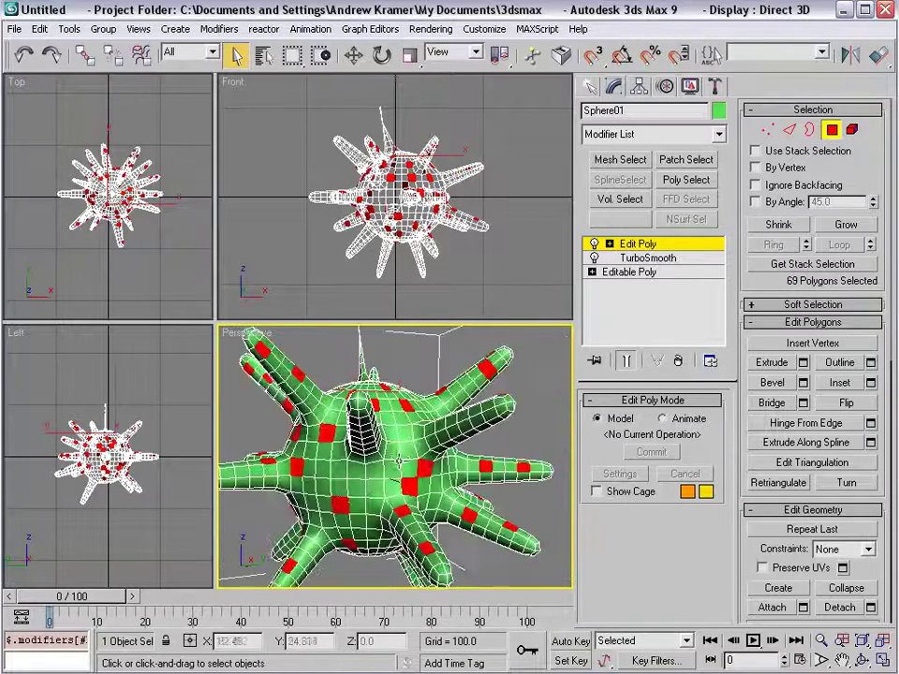
pyautogui.keyDown('ctrl'); pyautogui.click(401, 459); pyautogui.keyUp('ctrl')
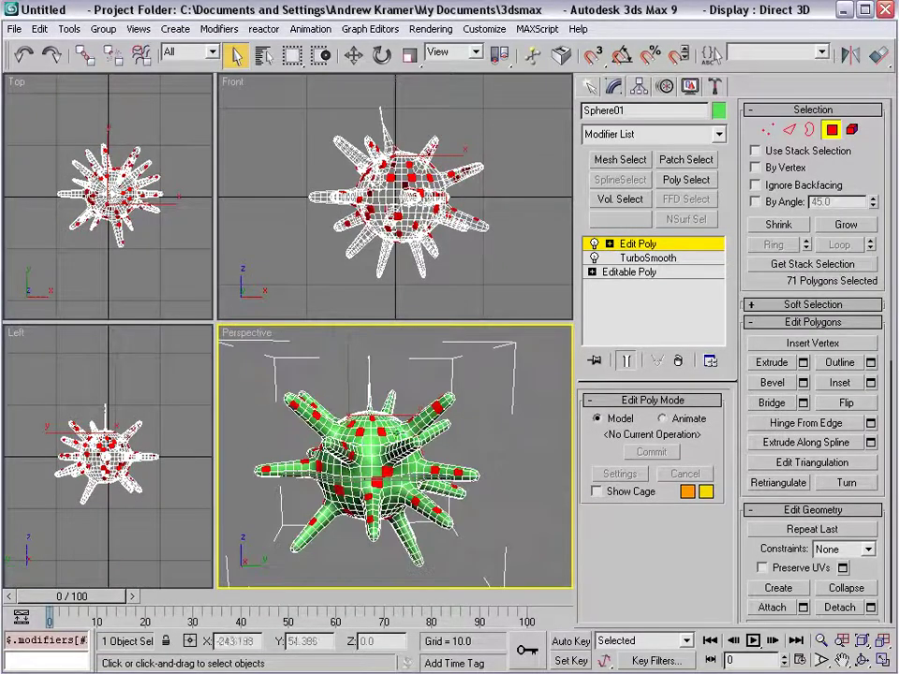
# Step: Bevel the selected polygons twice as a group with height 16.111 and outline amount -0.86, forming smaller tapered spikes
pyautogui.click(803, 384)
pyautogui.moveTo(506, 285); pyautogui.dragTo(637, 389)
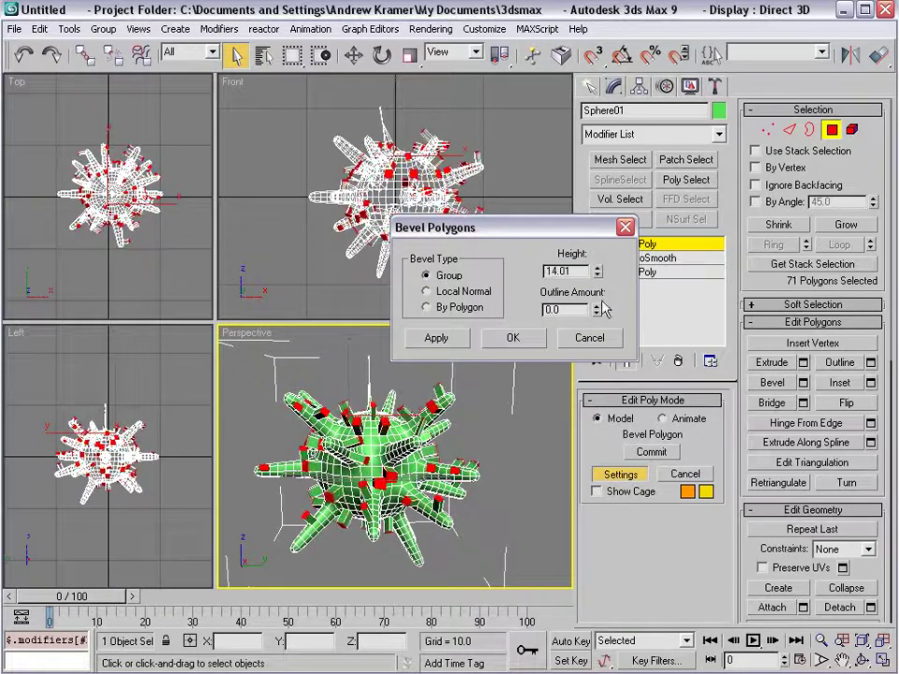
pyautogui.moveTo(598, 321); pyautogui.dragTo(590, 384)
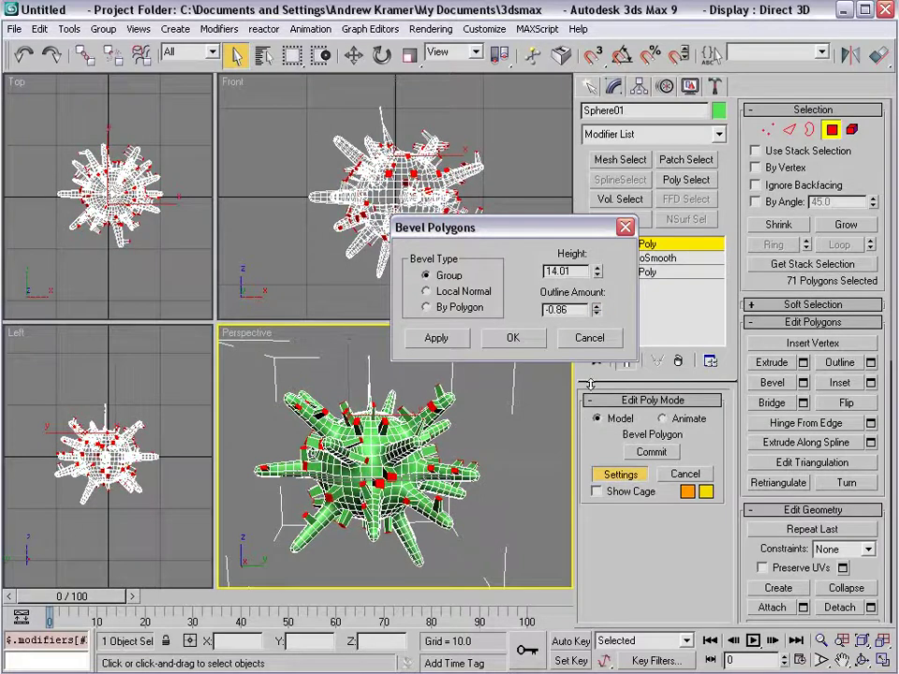
pyautogui.moveTo(597, 261)
pyautogui.mouseDown()
pyautogui.moveTo(601, 177)
pyautogui.moveTo(614, 281)
pyautogui.moveTo(615, 264)
pyautogui.mouseUp()
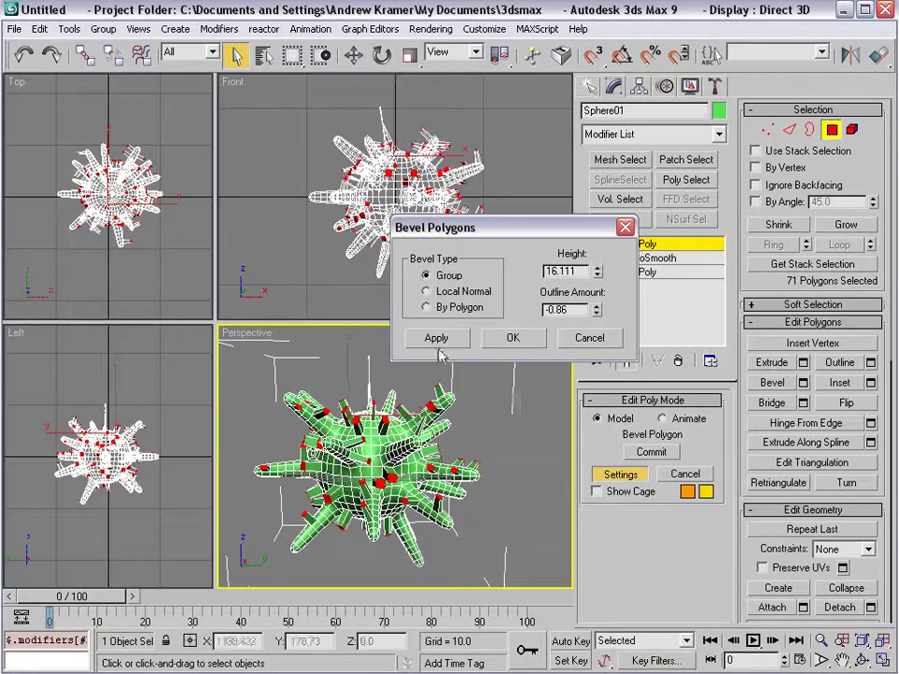
pyautogui.click(450, 341)
pyautogui.click(512, 338)
pyautogui.keyDown('alt'); pyautogui.moveTo(468, 412); pyautogui.dragTo(379, 465, button='middle'); pyautogui.keyUp('alt')
pyautogui.scroll(4, 389, 410)
pyautogui.scroll(-2, 396, 453)
pyautogui.scroll(-4, 397, 454)
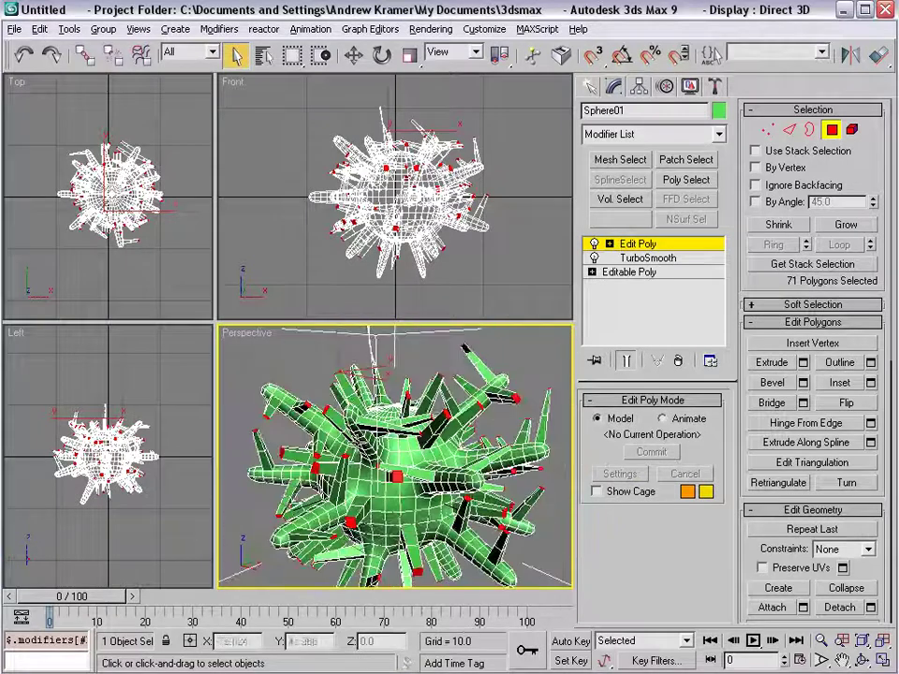
# Step: Leave polygon level and add a second TurboSmooth modifier above Edit Poly
pyautogui.click(717, 134)
pyautogui.click(833, 132)
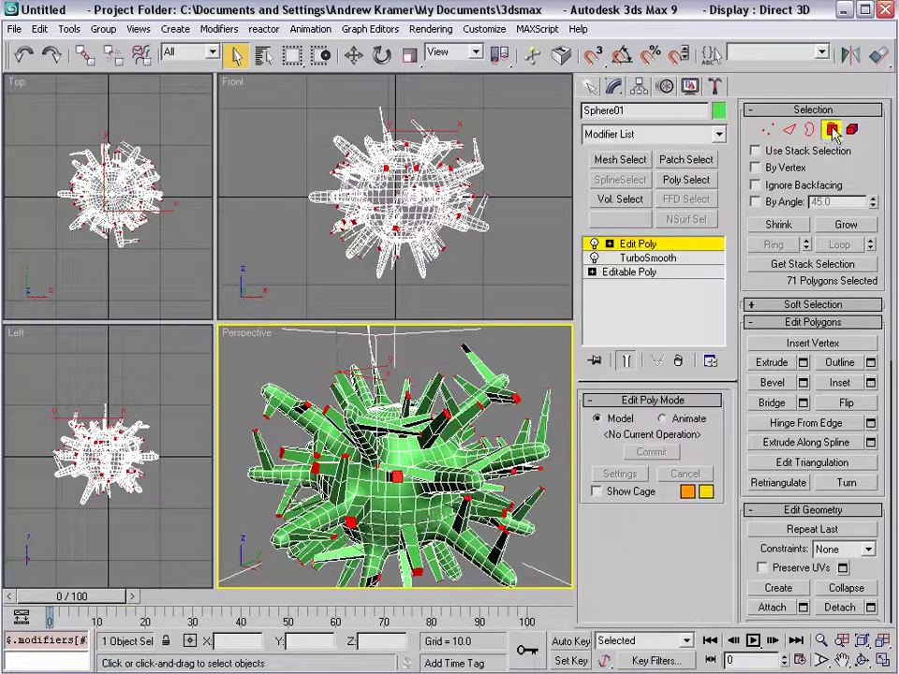
pyautogui.click(832, 132)
pyautogui.click(718, 135)
pyautogui.moveTo(719, 164); pyautogui.dragTo(717, 382)
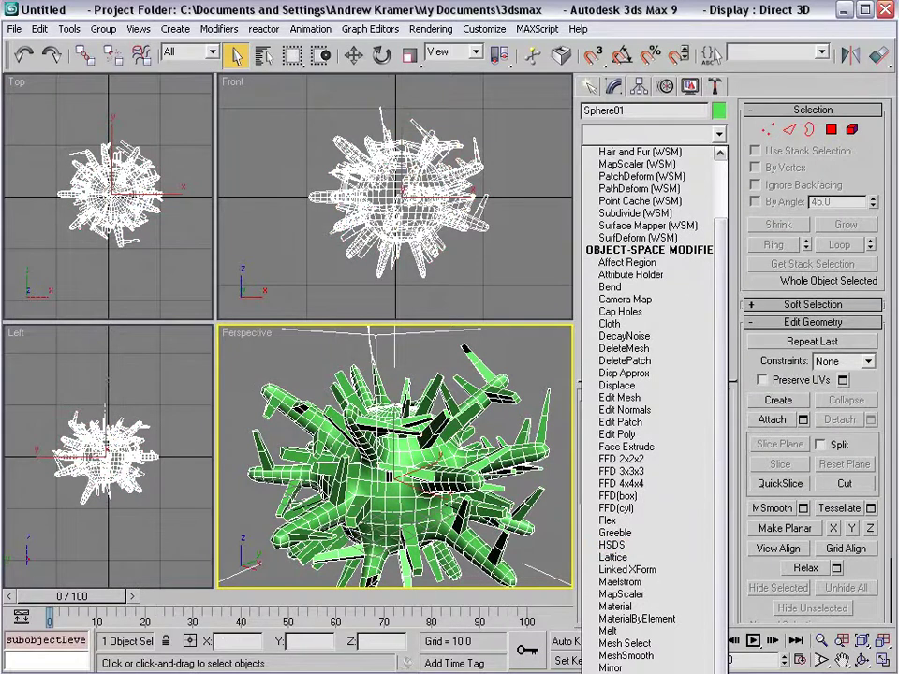
pyautogui.press('t')
pyautogui.press('Return')
# Step: Deselect the sphere and turn off the edged-faces display in the Perspective view
pyautogui.keyDown('alt'); pyautogui.moveTo(452, 528); pyautogui.dragTo(513, 342, button='middle'); pyautogui.keyUp('alt')
pyautogui.click(448, 454)
pyautogui.press('F4')
pyautogui.scroll(-2, 447, 453)
pyautogui.click(483, 427)
pyautogui.scroll(3, 402, 445)
pyautogui.keyDown('alt'); pyautogui.moveTo(484, 427); pyautogui.dragTo(385, 488, button='middle'); pyautogui.keyUp('alt')
pyautogui.scroll(2, 392, 462)
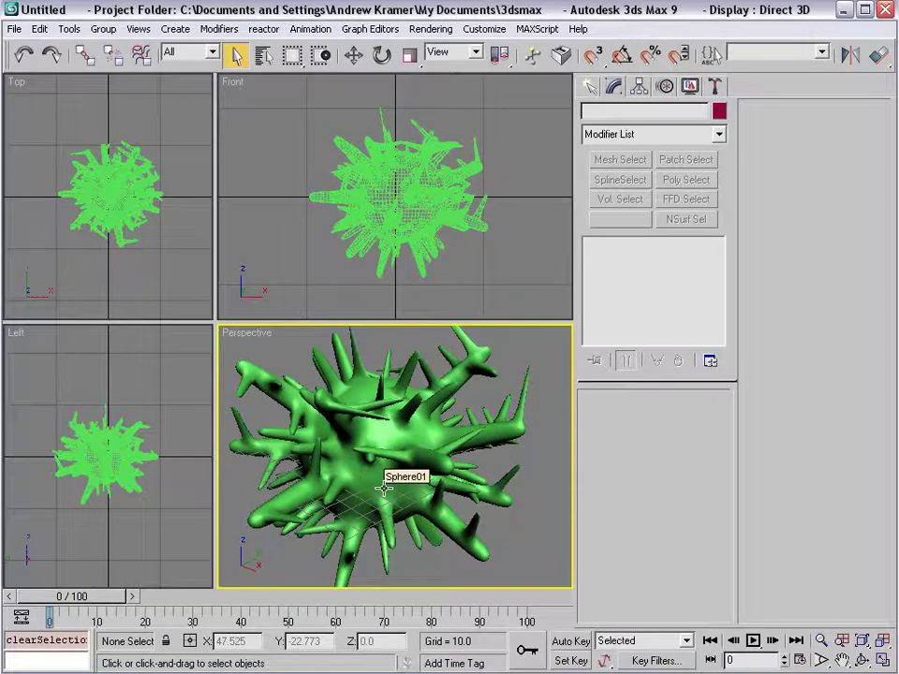
# Step: Examine the smoothed spikes from different angles in the Perspective view and reselect the sphere
pyautogui.hotkey('alt', 'w')
pyautogui.hotkey('alt', 'w')
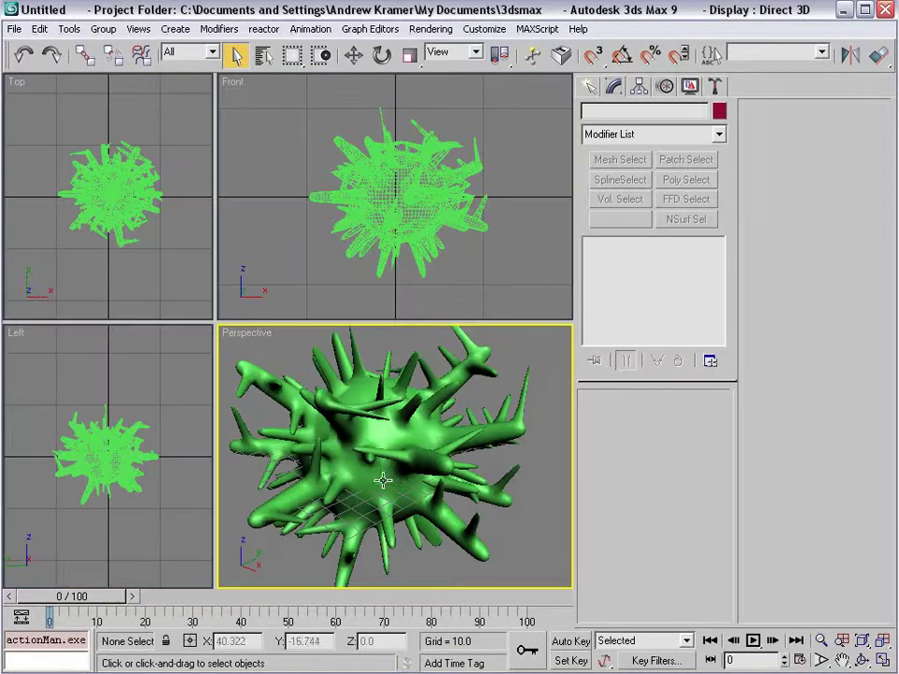
pyautogui.keyDown('alt'); pyautogui.moveTo(384, 487); pyautogui.dragTo(387, 454, button='middle'); pyautogui.keyUp('alt')
pyautogui.click(375, 421)
pyautogui.scroll(-3, 425, 367)
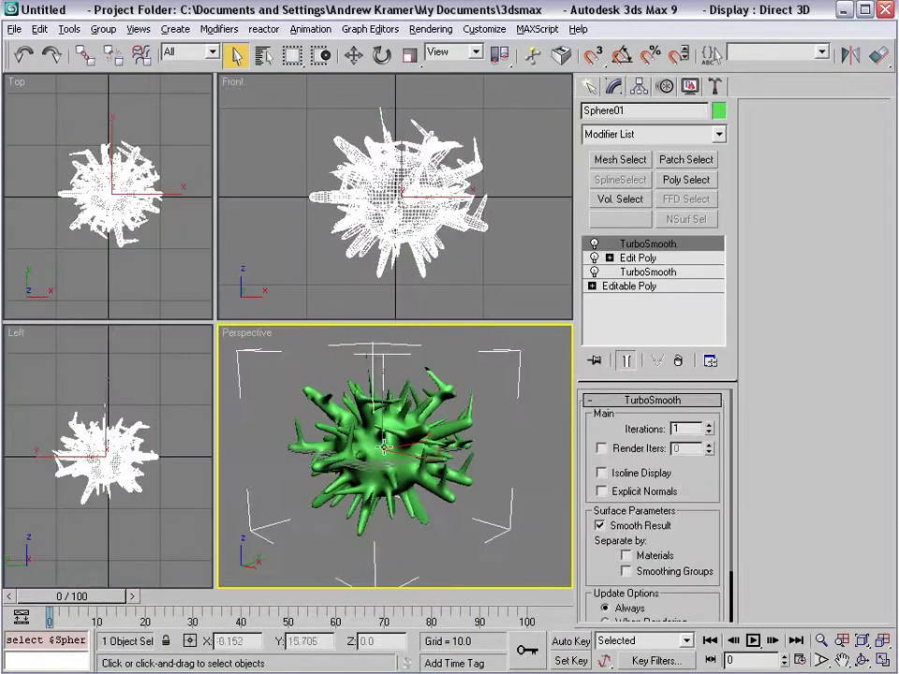
pyautogui.click(539, 494)
pyautogui.click(401, 371)
pyautogui.scroll(4, 403, 478)
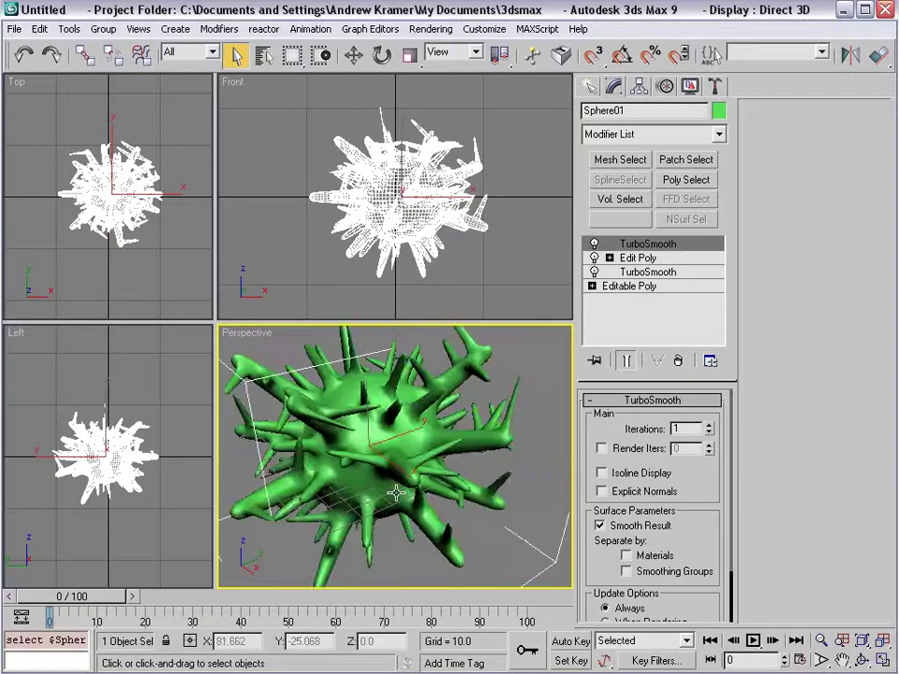
# Step: Add a Noise modifier on top of the sphere's stack and set its scale to 20.2
pyautogui.click(684, 134)
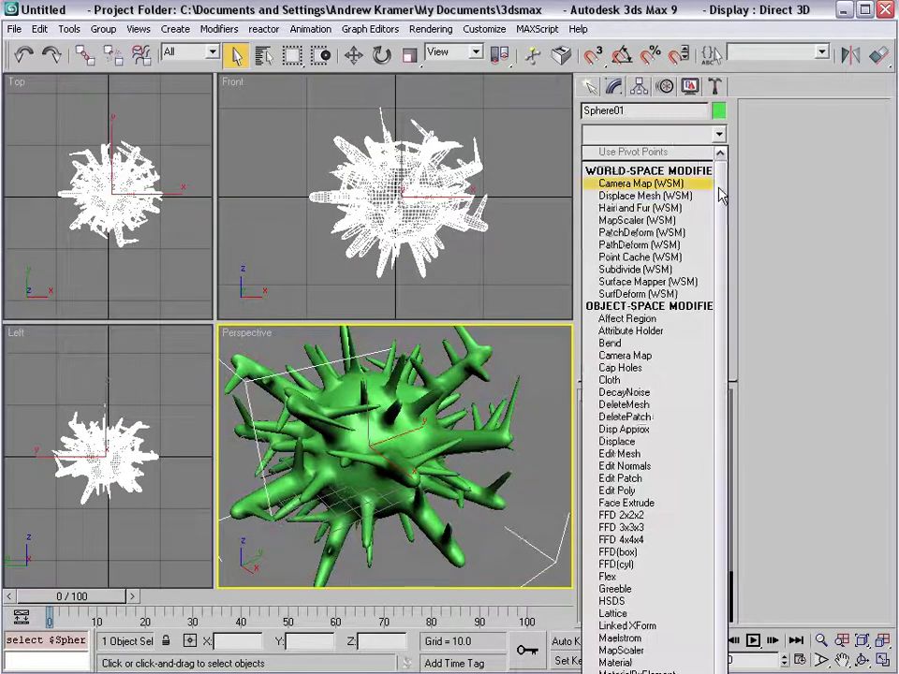
pyautogui.scroll(-2, 709, 351)
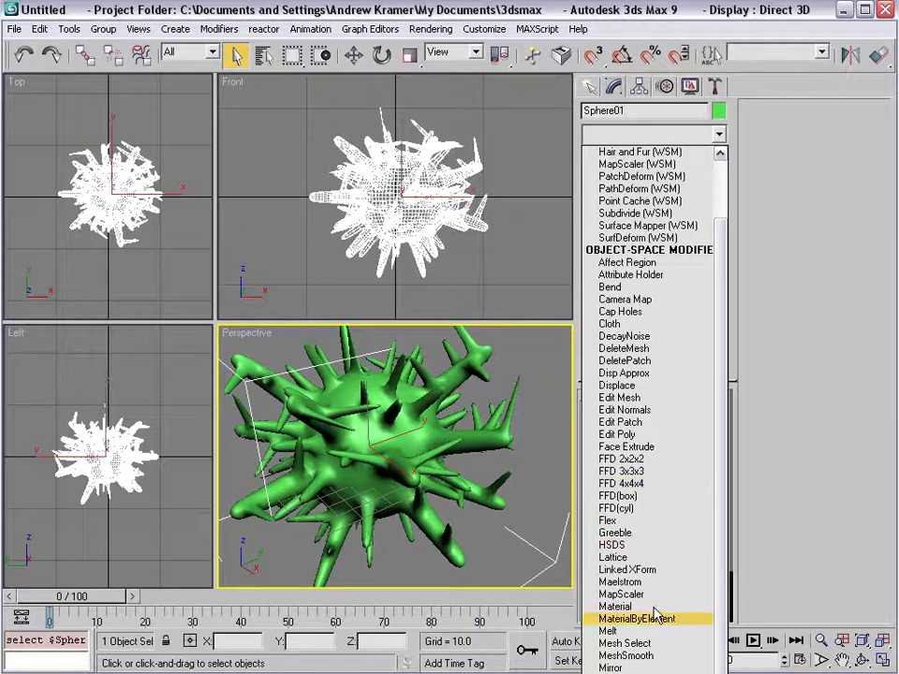
pyautogui.click(611, 673)
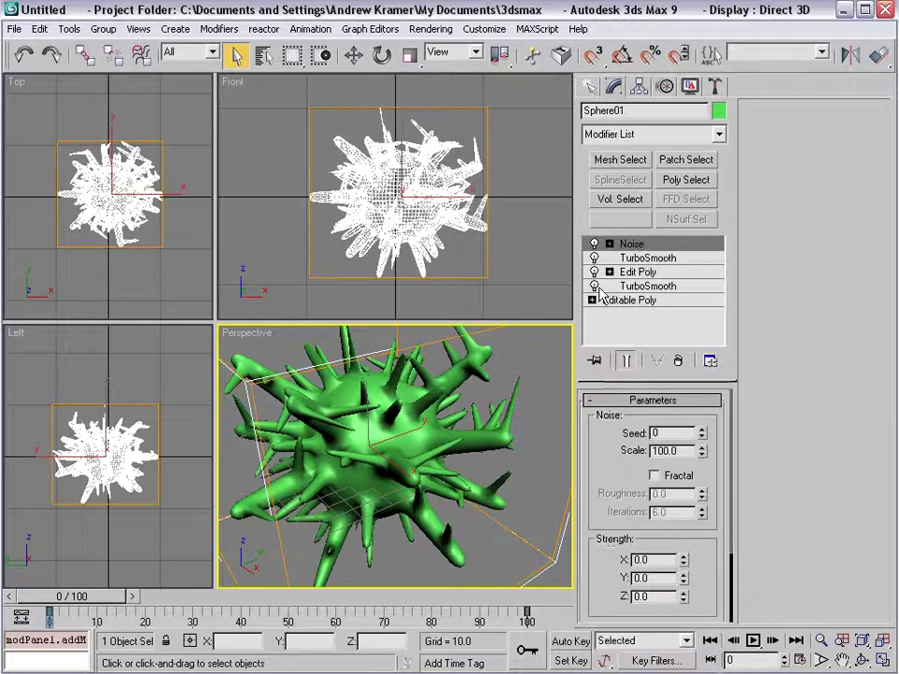
pyautogui.click(635, 248)
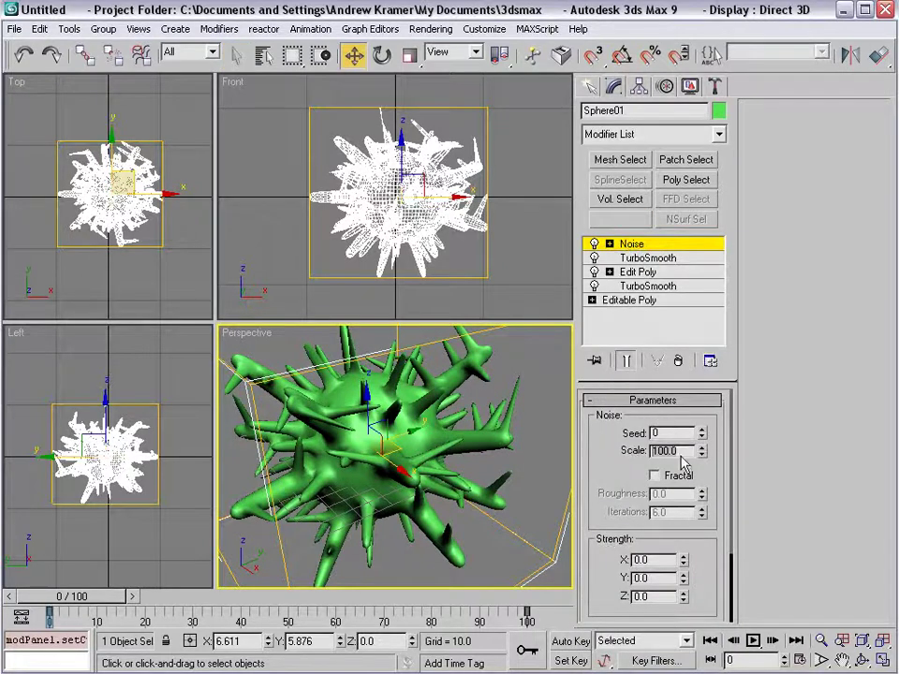
pyautogui.write('20')
pyautogui.press('Return')
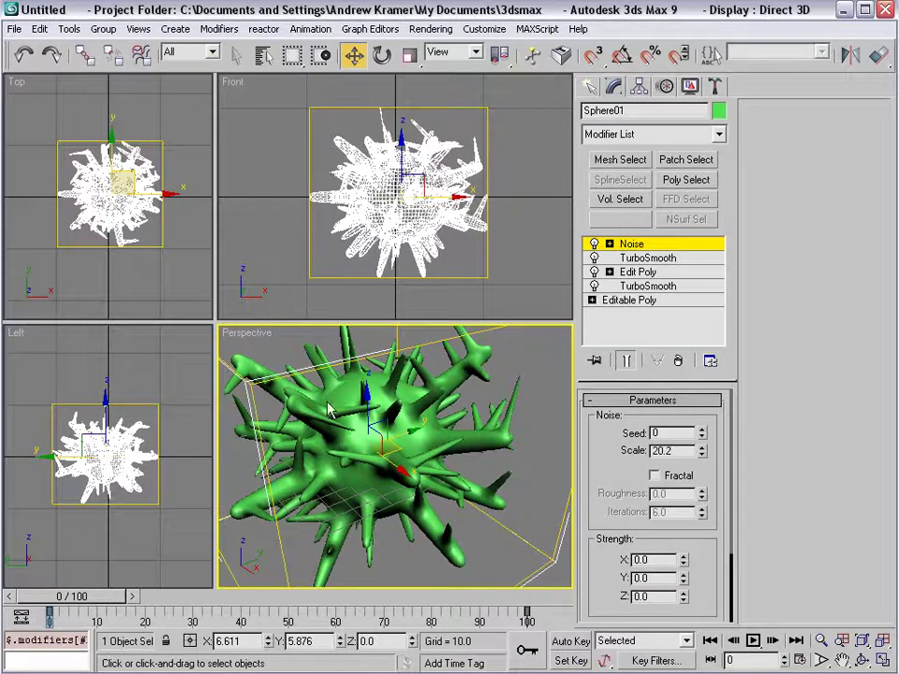
# Step: Maximize the Perspective view and set the Noise strength to 10 on X, Y and Z
pyautogui.hotkey('alt', 'w')
pyautogui.scroll(-3, 656, 482)
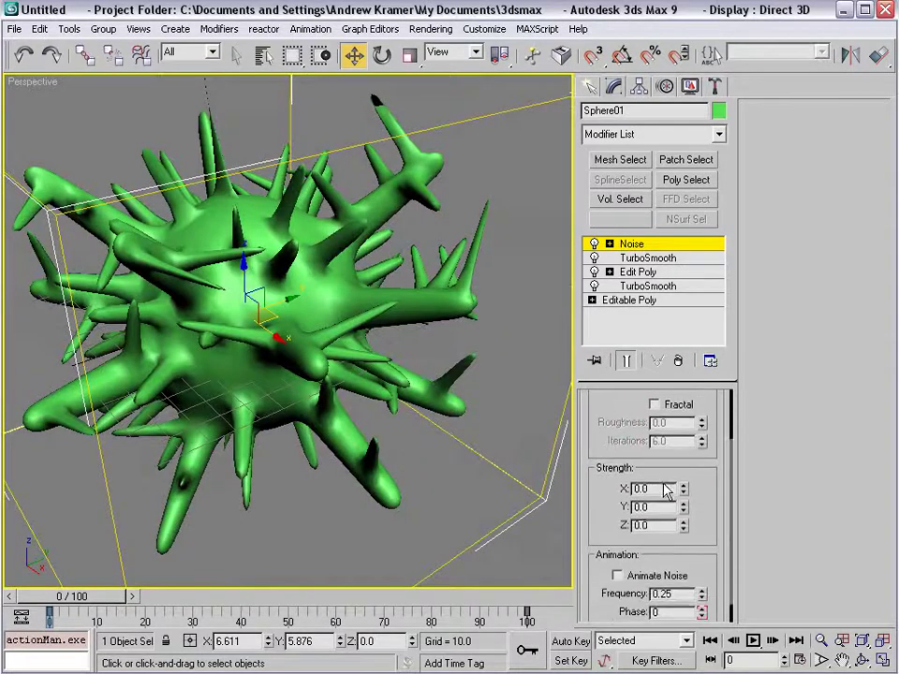
pyautogui.write('10')
pyautogui.press('Tab')
pyautogui.write('10')
pyautogui.press('Tab')
pyautogui.write('10')
pyautogui.press('Return')
pyautogui.keyDown('alt'); pyautogui.moveTo(471, 441); pyautogui.dragTo(328, 300, button='middle'); pyautogui.keyUp('alt')
pyautogui.scroll(3, 708, 407)
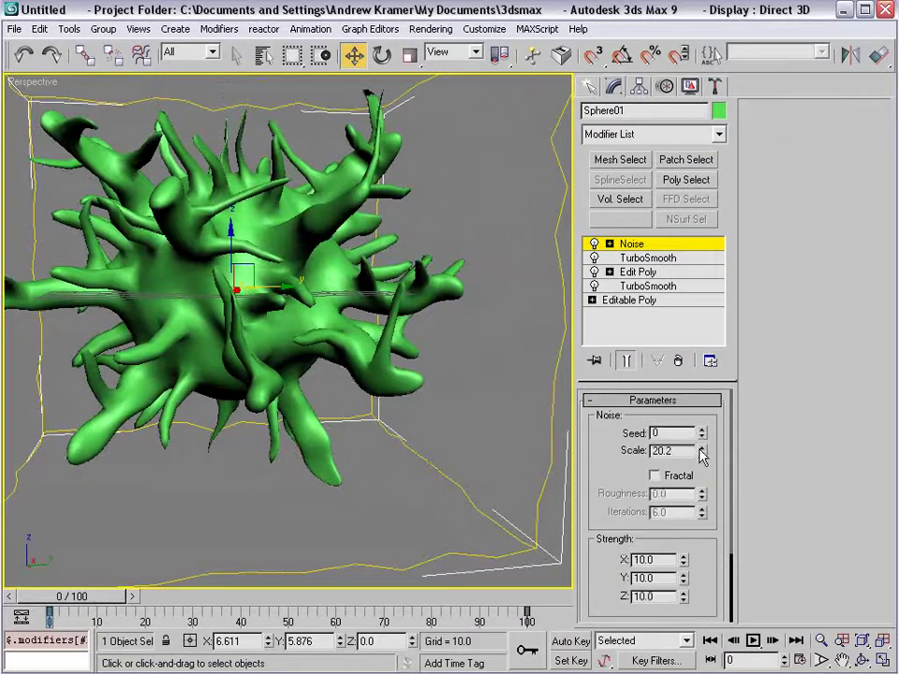
# Step: Increase the Noise scale slightly and turn on Animate Noise
pyautogui.moveTo(708, 454)
pyautogui.mouseDown()
pyautogui.moveTo(701, 450)
pyautogui.moveTo(707, 438)
pyautogui.mouseUp()
pyautogui.scroll(-3, 705, 542)
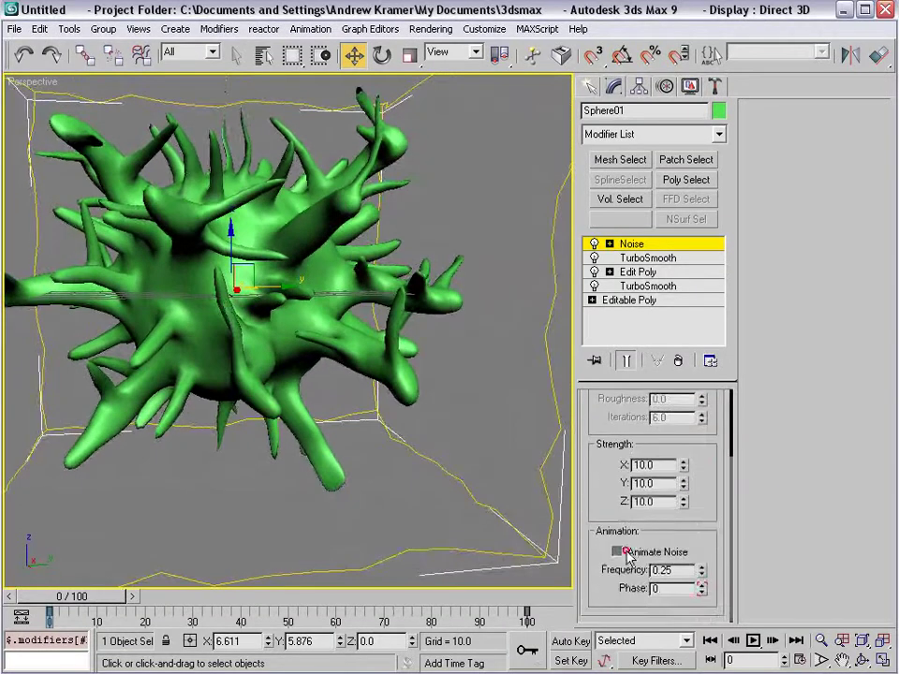
pyautogui.moveTo(91, 596); pyautogui.dragTo(474, 615)
# Step: Scrub and play back the animated tentacles in the Perspective view, and return to the four-viewport layout
pyautogui.keyDown('alt'); pyautogui.moveTo(255, 361); pyautogui.dragTo(304, 341, button='middle'); pyautogui.keyUp('alt')
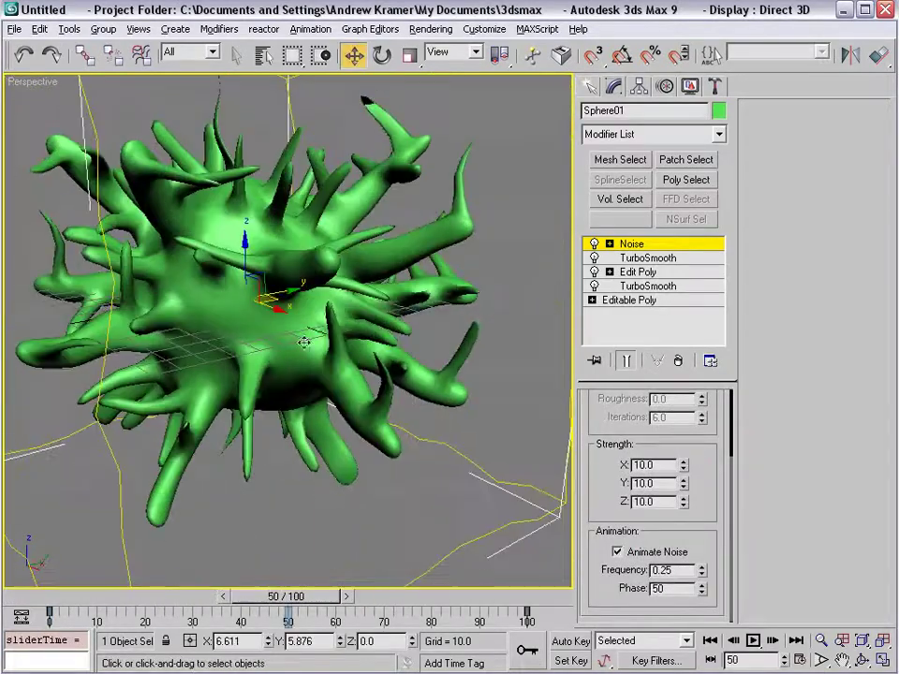
pyautogui.moveTo(52, 597); pyautogui.dragTo(376, 603)
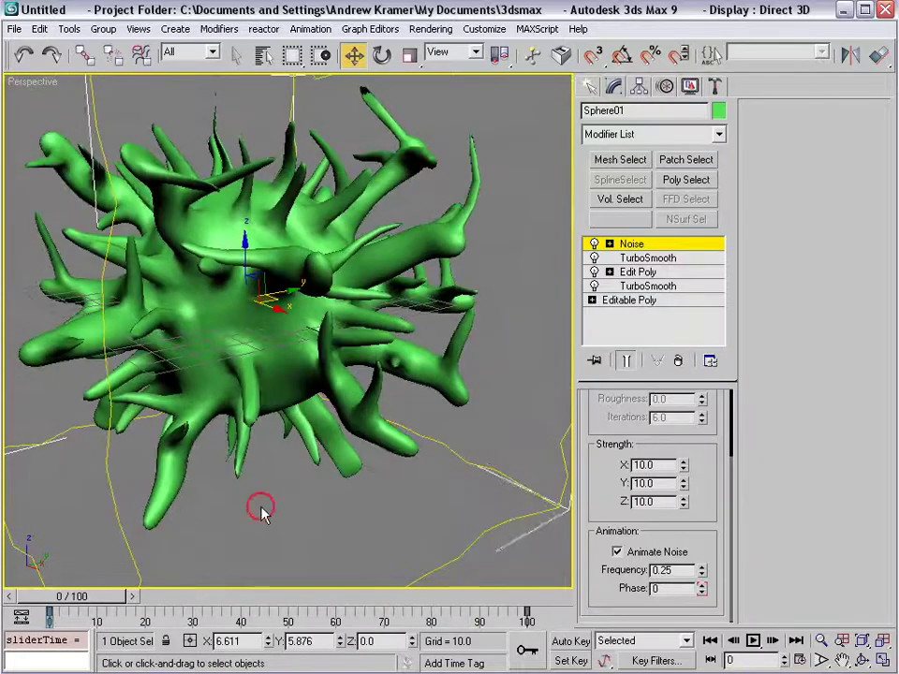
pyautogui.press('/')
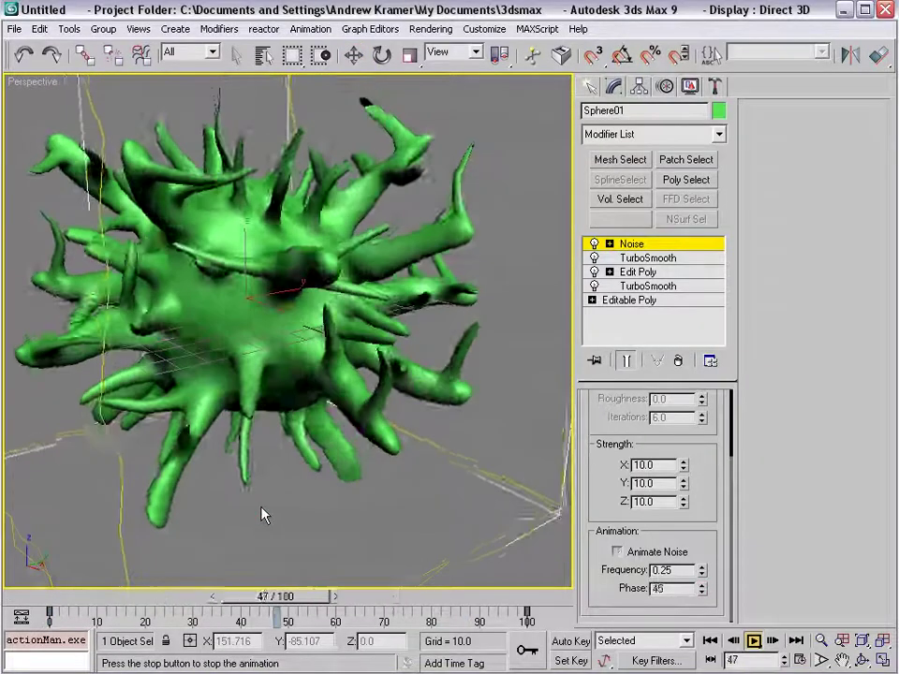
pyautogui.press('/')
pyautogui.keyDown('alt'); pyautogui.moveTo(238, 185); pyautogui.dragTo(270, 258, button='middle'); pyautogui.keyUp('alt')
pyautogui.hotkey('alt', 'w')
pyautogui.keyDown('alt'); pyautogui.moveTo(468, 375); pyautogui.dragTo(509, 370, button='middle'); pyautogui.keyUp('alt')
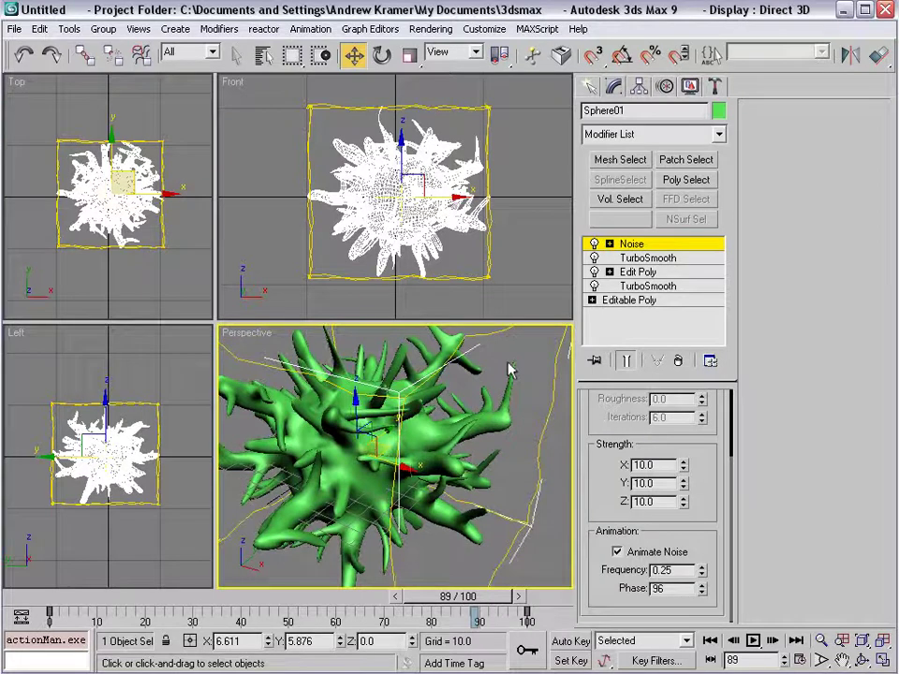
# Step: Open the Material Editor clear of the command panel and assign the 01 - Default material to the tentacled sphere
pyautogui.press('m')
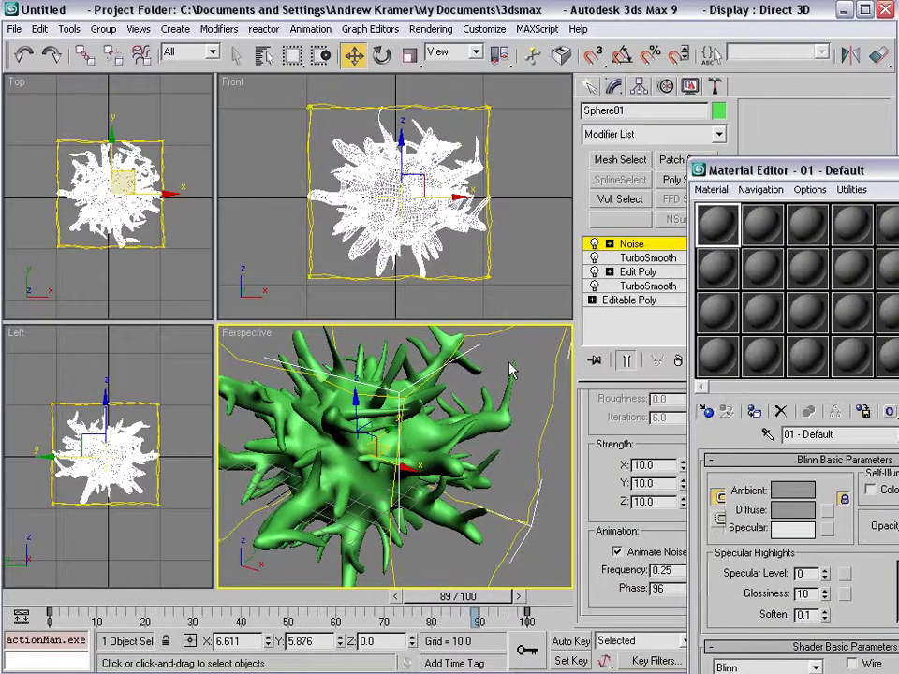
pyautogui.moveTo(881, 174); pyautogui.dragTo(220, 30)
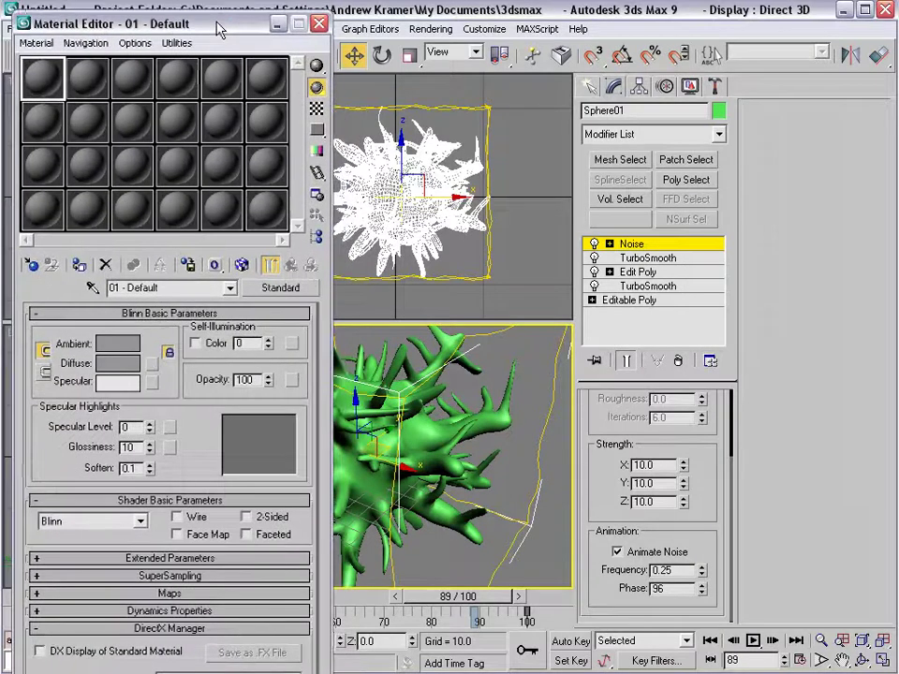
pyautogui.click(86, 80)
pyautogui.click(51, 89)
pyautogui.moveTo(54, 94); pyautogui.dragTo(394, 426)
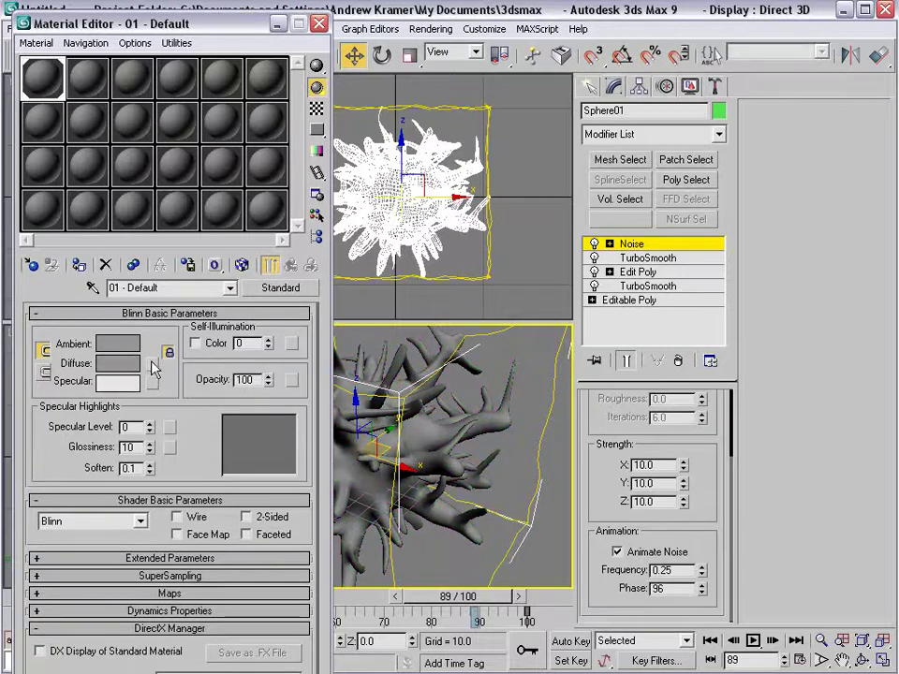
# Step: Give the material a specular level of 37 and a glossiness of 24
pyautogui.moveTo(150, 427)
pyautogui.mouseDown()
pyautogui.moveTo(149, 415)
pyautogui.moveTo(150, 442)
pyautogui.moveTo(150, 419)
pyautogui.mouseUp()
pyautogui.keyDown('alt'); pyautogui.moveTo(445, 420); pyautogui.dragTo(398, 427, button='middle'); pyautogui.keyUp('alt')
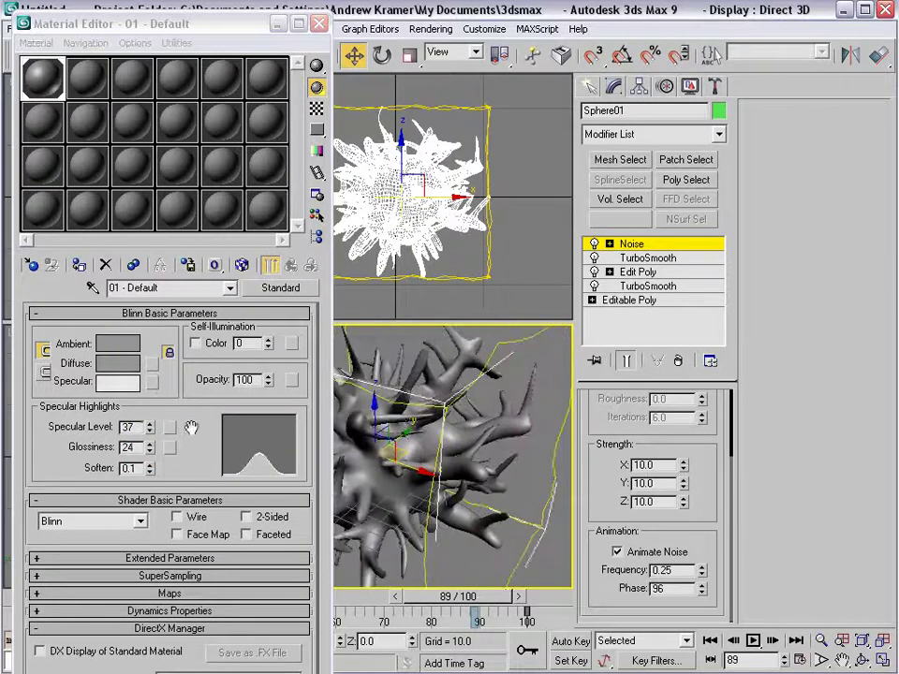
# Step: Assign a Mix map to the material's diffuse color
pyautogui.moveTo(191, 427); pyautogui.dragTo(176, 396)
pyautogui.click(153, 352)
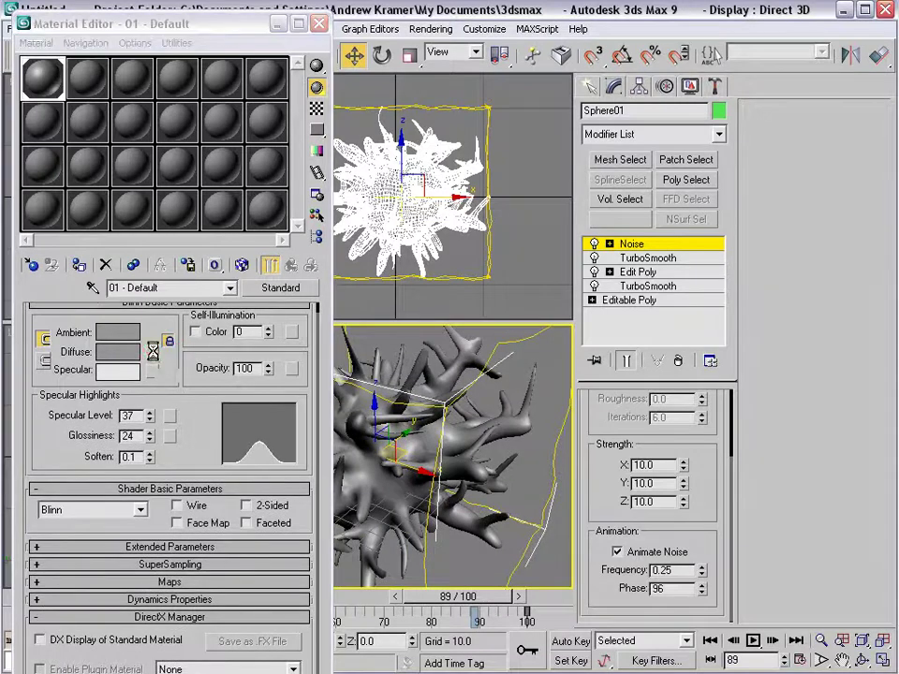
pyautogui.moveTo(572, 335); pyautogui.dragTo(321, 118)
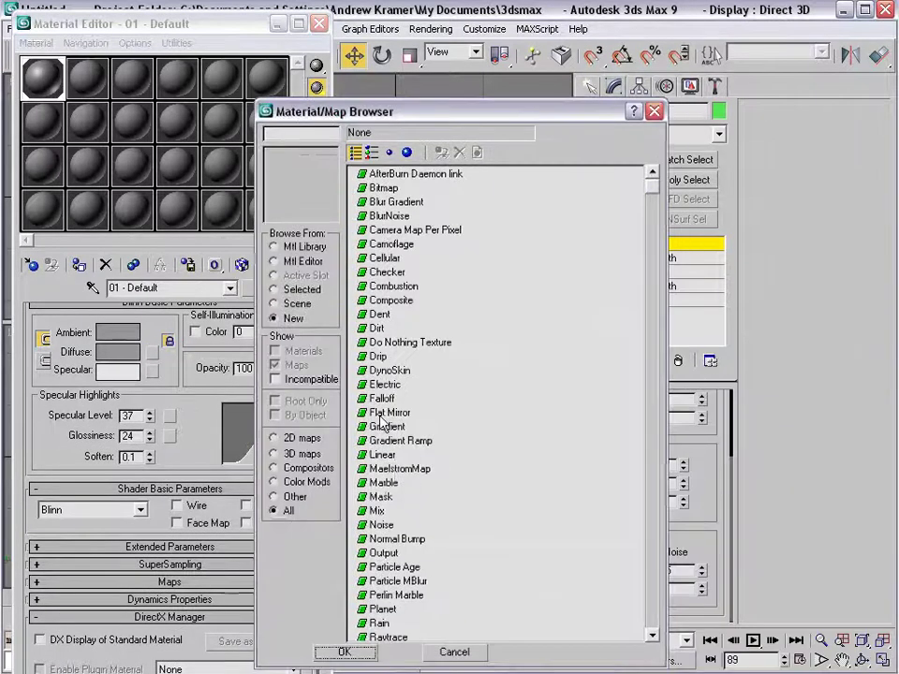
pyautogui.click(377, 512)
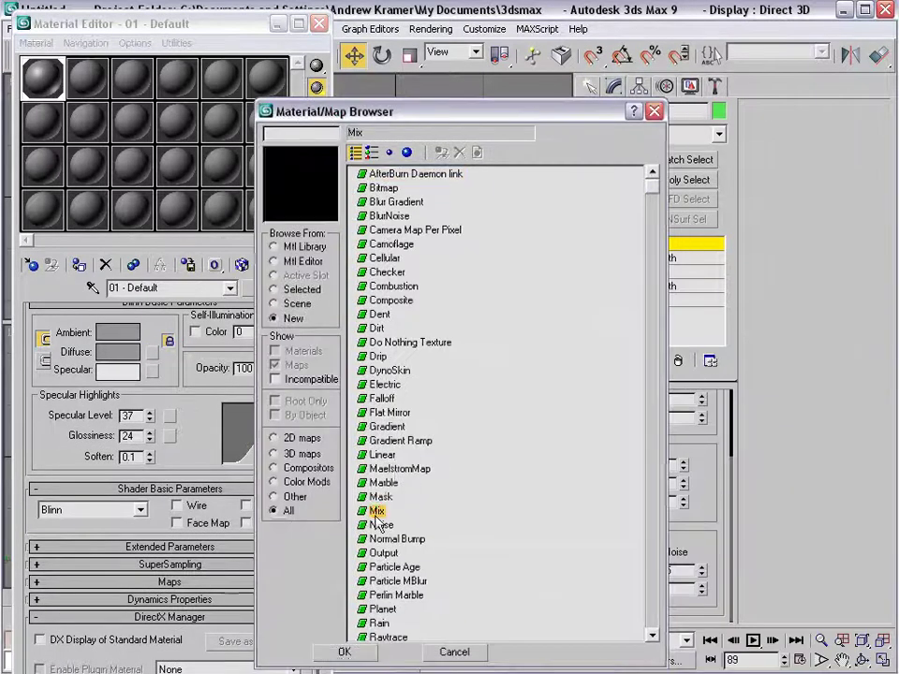
pyautogui.click(344, 653)
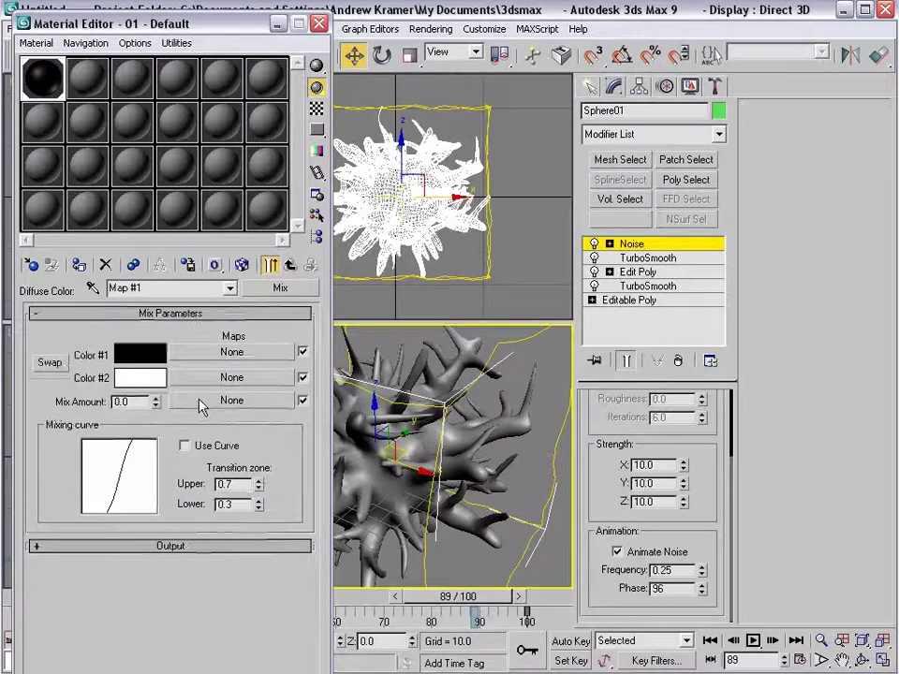
# Step: Assign a Noise map to the Mix Amount and return to the Mix parameters
pyautogui.click(234, 400)
pyautogui.click(382, 526)
pyautogui.moveTo(389, 113); pyautogui.dragTo(450, 56)
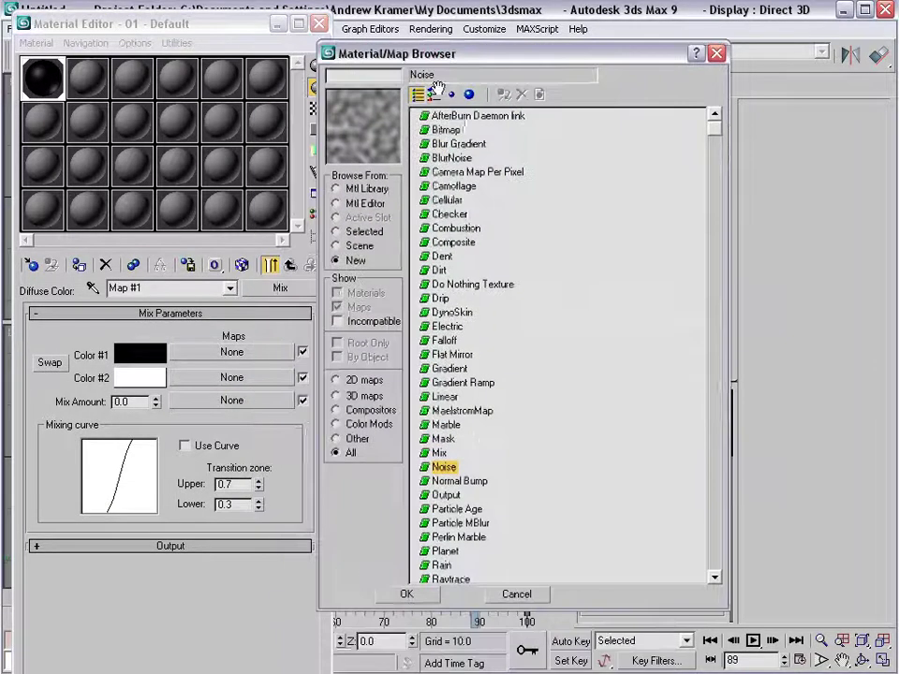
pyautogui.click(410, 595)
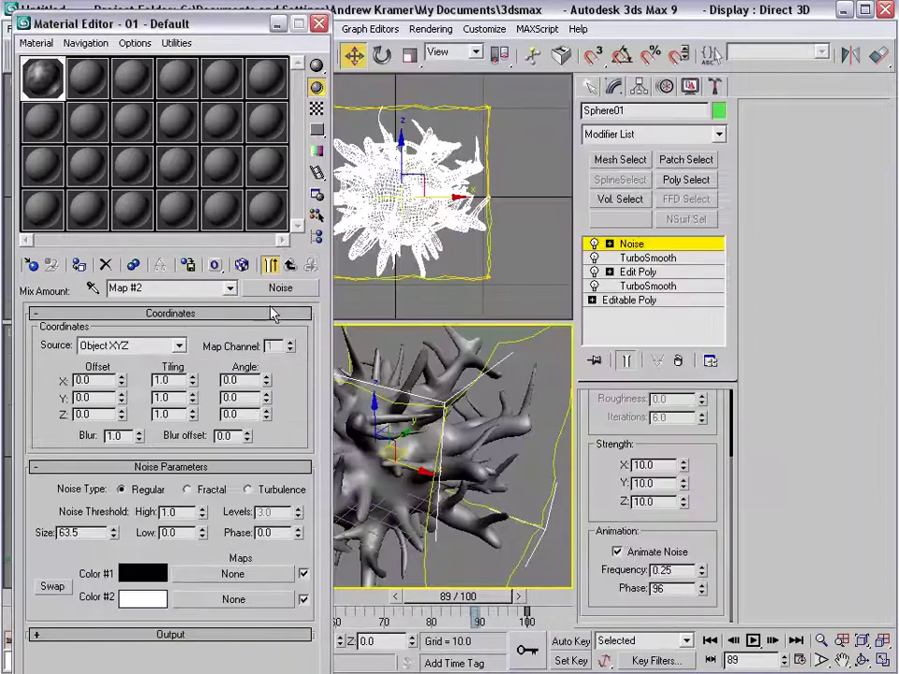
pyautogui.click(290, 265)
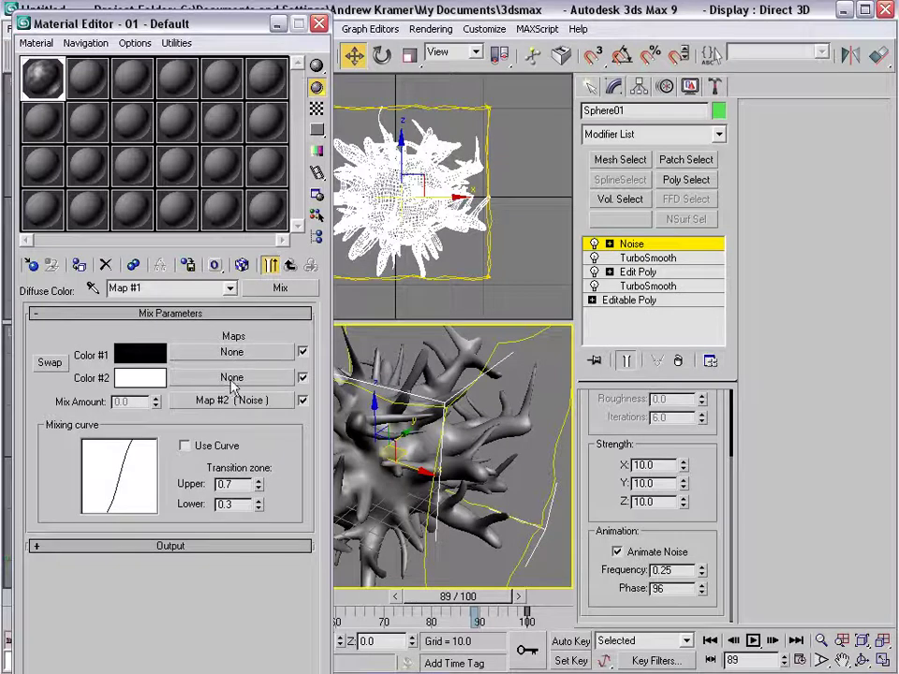
# Step: Open an enlarged preview of the material sample, shrink its window and place it above the Mix parameters
pyautogui.doubleClick(43, 85)
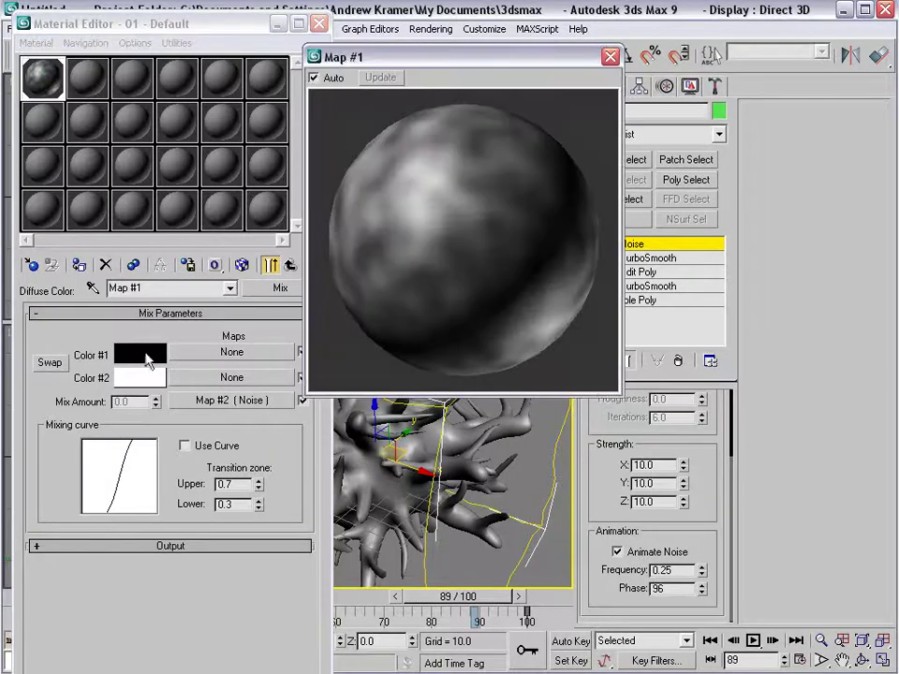
pyautogui.moveTo(617, 390); pyautogui.dragTo(497, 266)
pyautogui.moveTo(316, 44); pyautogui.dragTo(214, 22)
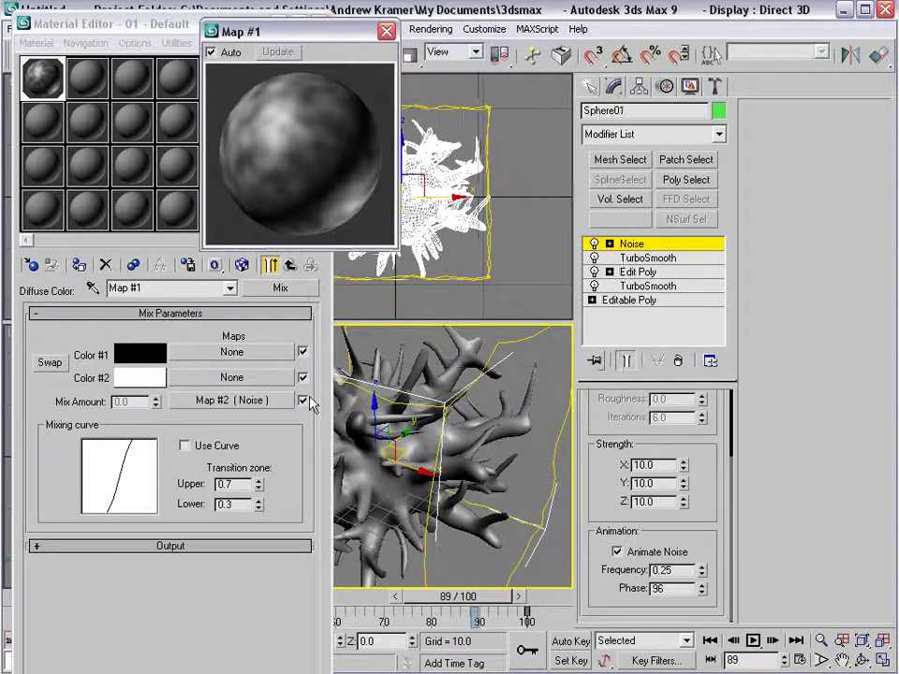
# Step: Open the Noise map in the Mix Amount, move the enlarged preview aside and show the finished material instead of the bare map
pyautogui.click(262, 400)
pyautogui.moveTo(290, 33); pyautogui.dragTo(445, 36)
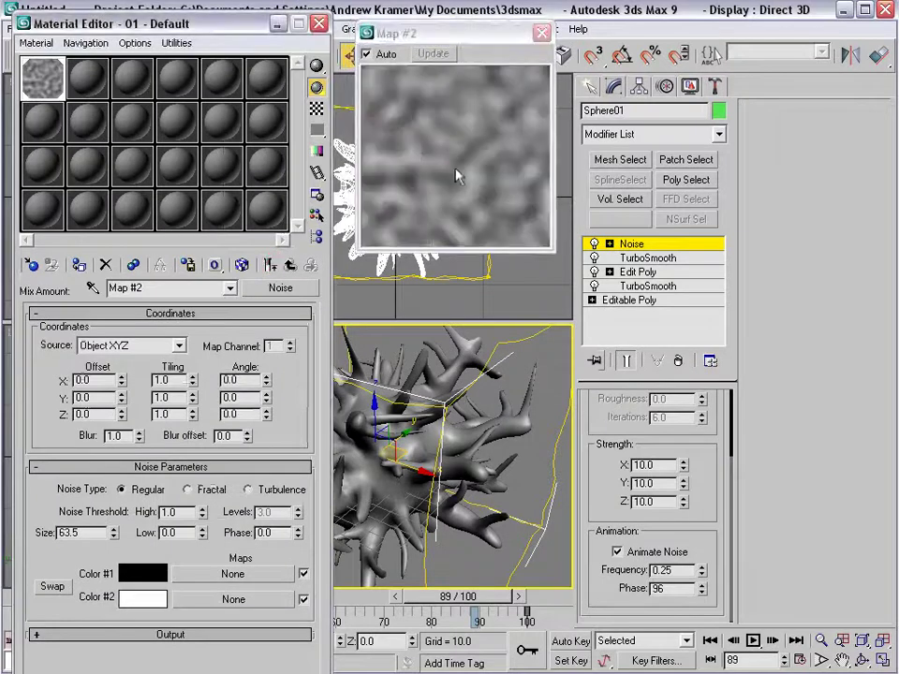
pyautogui.click(271, 266)
pyautogui.click(270, 266)
pyautogui.click(271, 266)
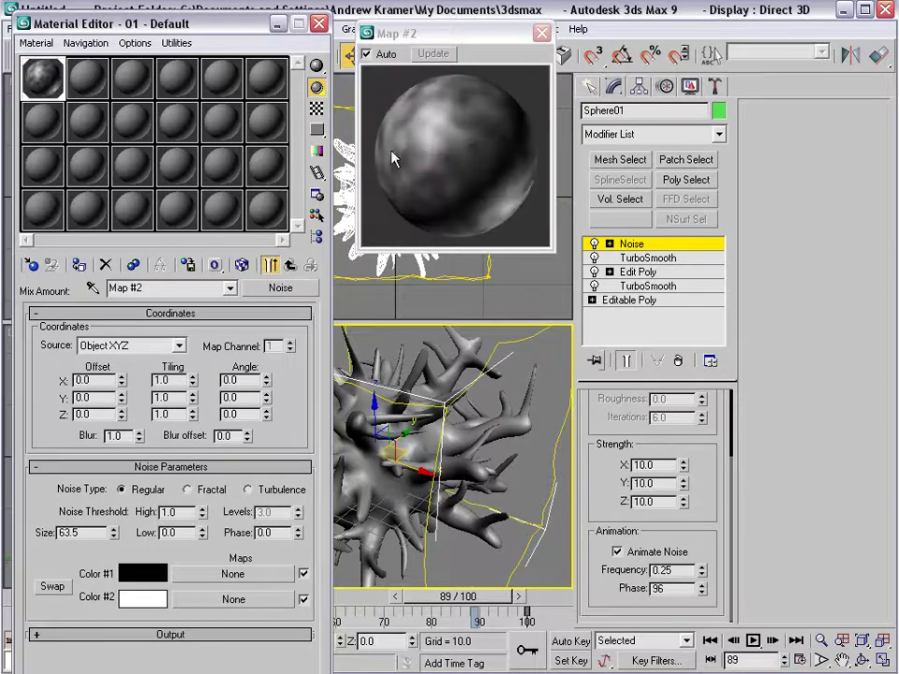
# Step: Try noise sizes of 10 and 25 for the Mix Amount map and return to the Mix parameters
pyautogui.moveTo(92, 533); pyautogui.dragTo(13, 543)
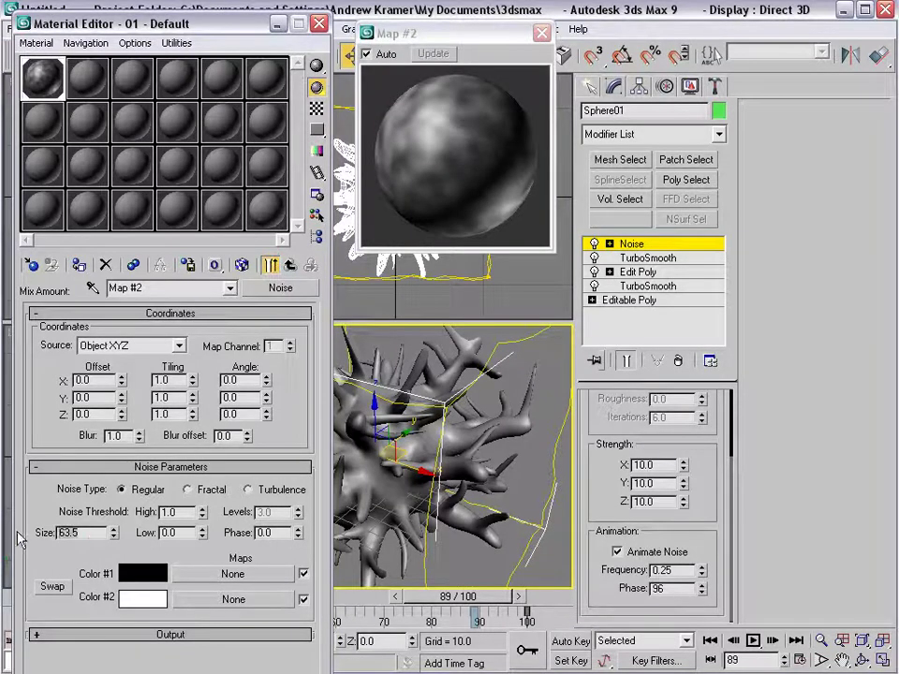
pyautogui.write('10')
pyautogui.press('Return')
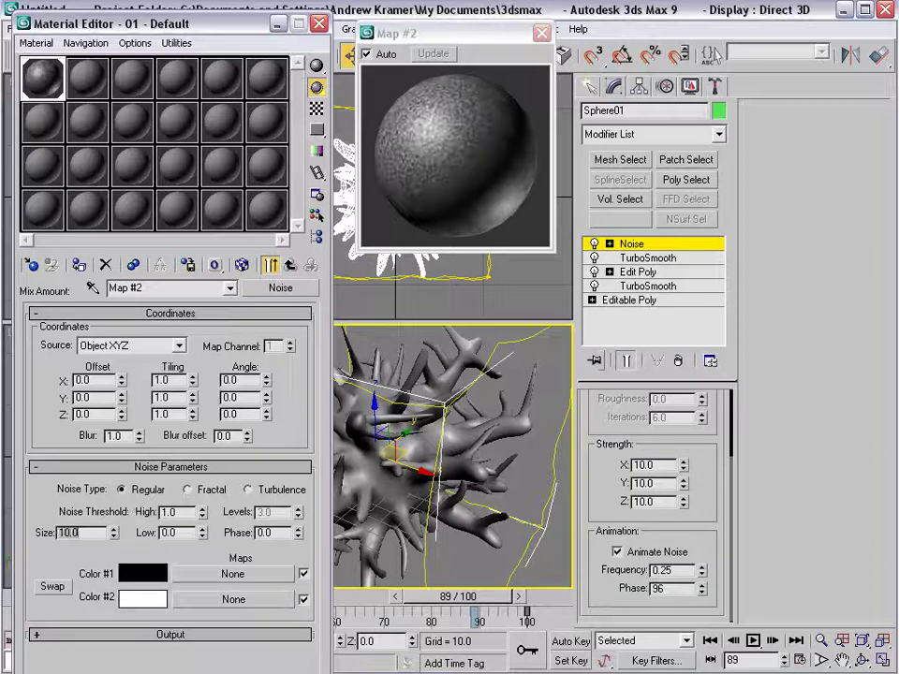
pyautogui.write('25')
pyautogui.press('Return')
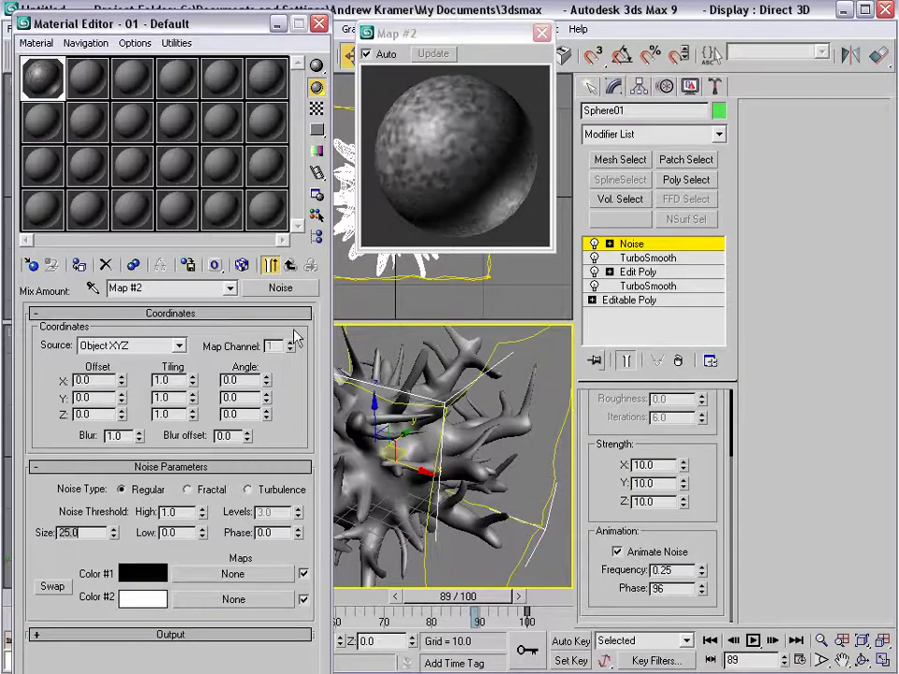
pyautogui.click(290, 265)
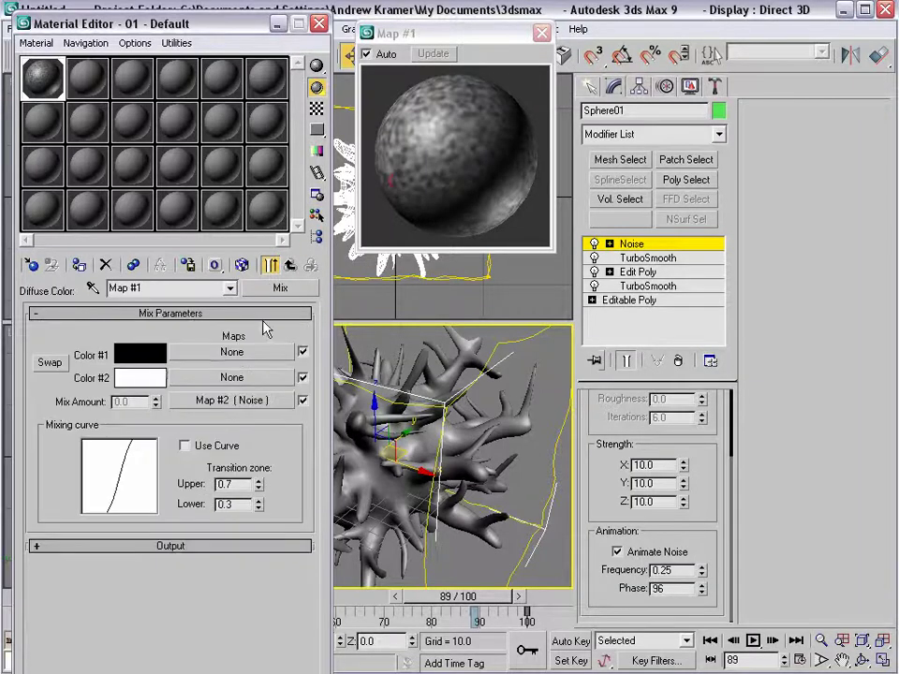
# Step: Set the Mix map's Color #2 to orange with red 233, green 123 and blue 34
pyautogui.click(141, 377)
pyautogui.moveTo(471, 36); pyautogui.dragTo(458, 198)
pyautogui.moveTo(351, 261); pyautogui.dragTo(360, 247)
pyautogui.moveTo(494, 296); pyautogui.dragTo(494, 252)
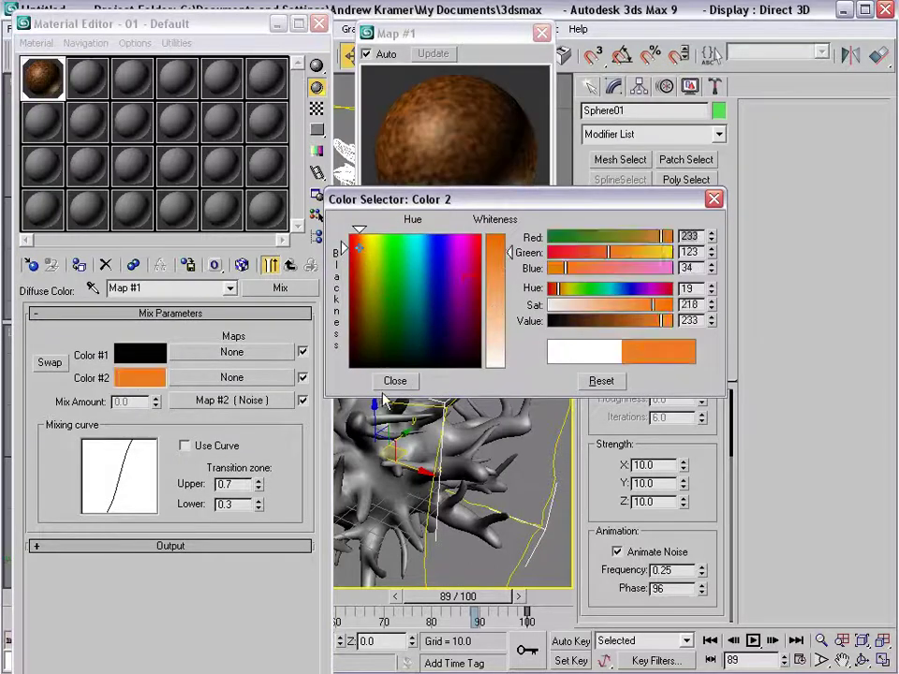
pyautogui.click(394, 381)
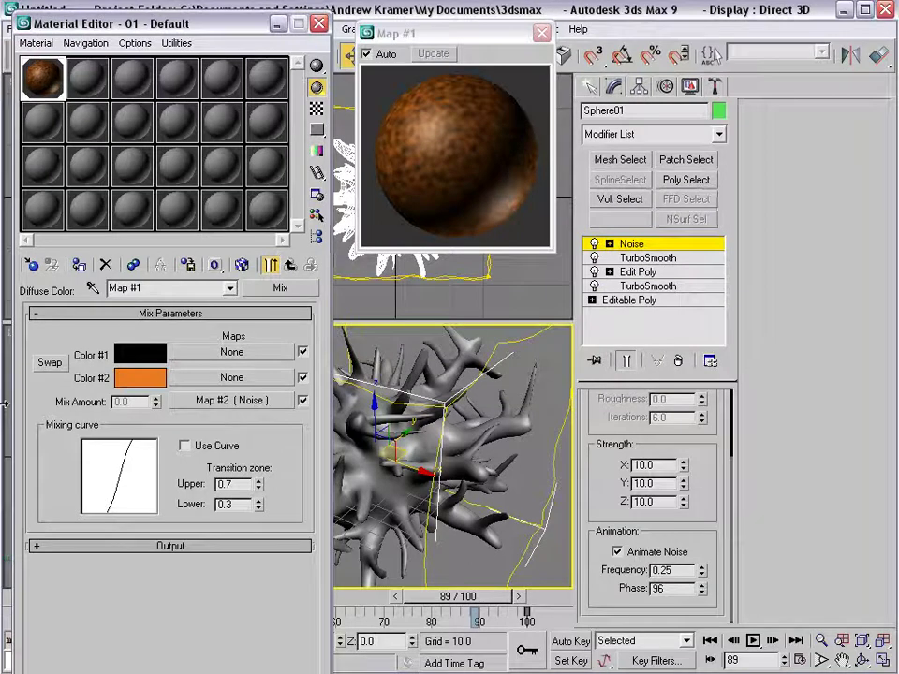
# Step: Set the Mix Amount noise to size 60 and type Fractal, and enlarge the material preview
pyautogui.click(217, 402)
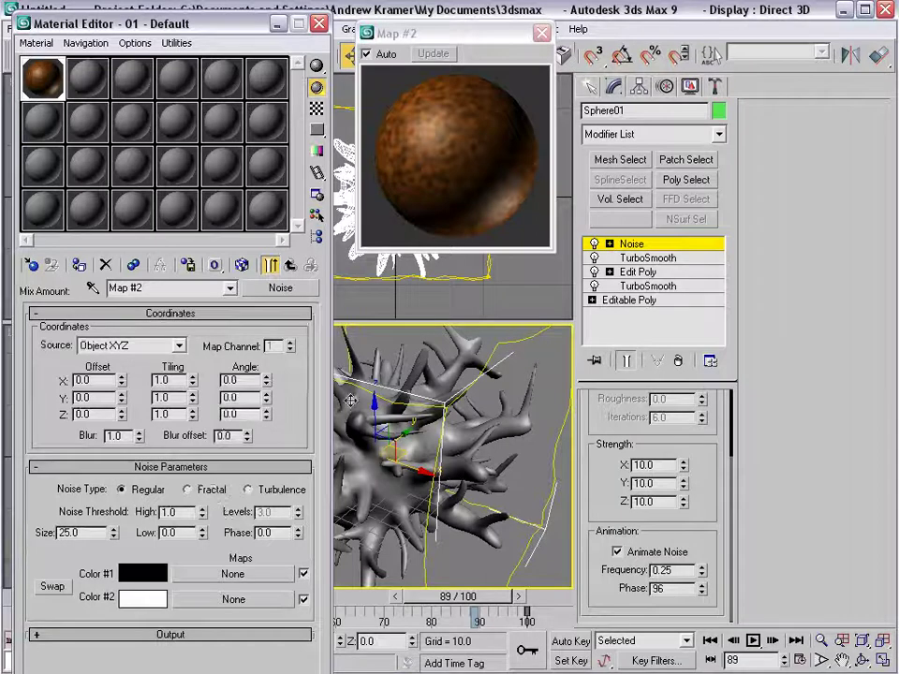
pyautogui.moveTo(89, 532); pyautogui.dragTo(25, 535)
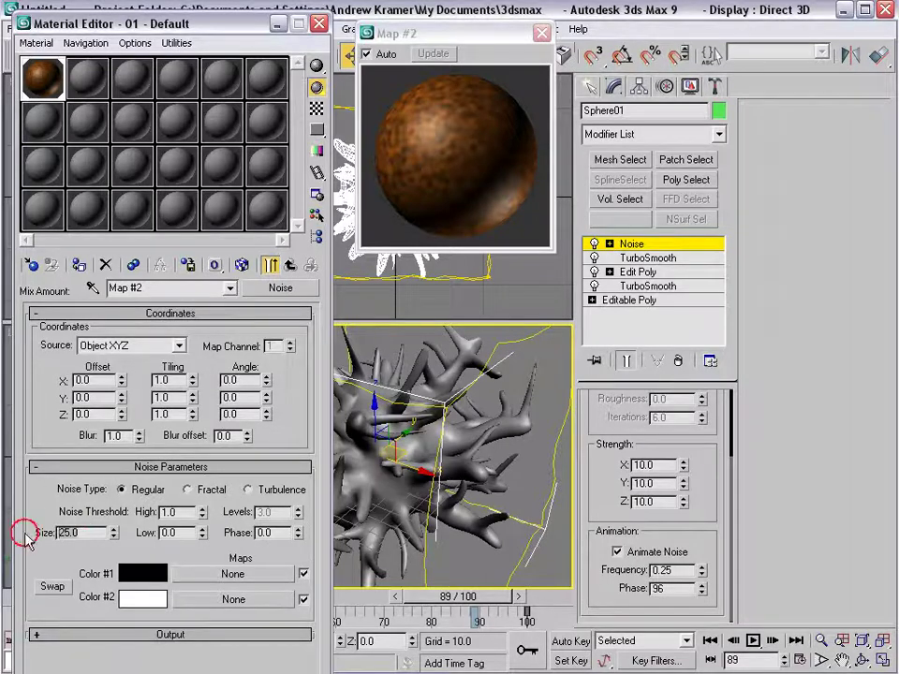
pyautogui.write('60')
pyautogui.press('Return')
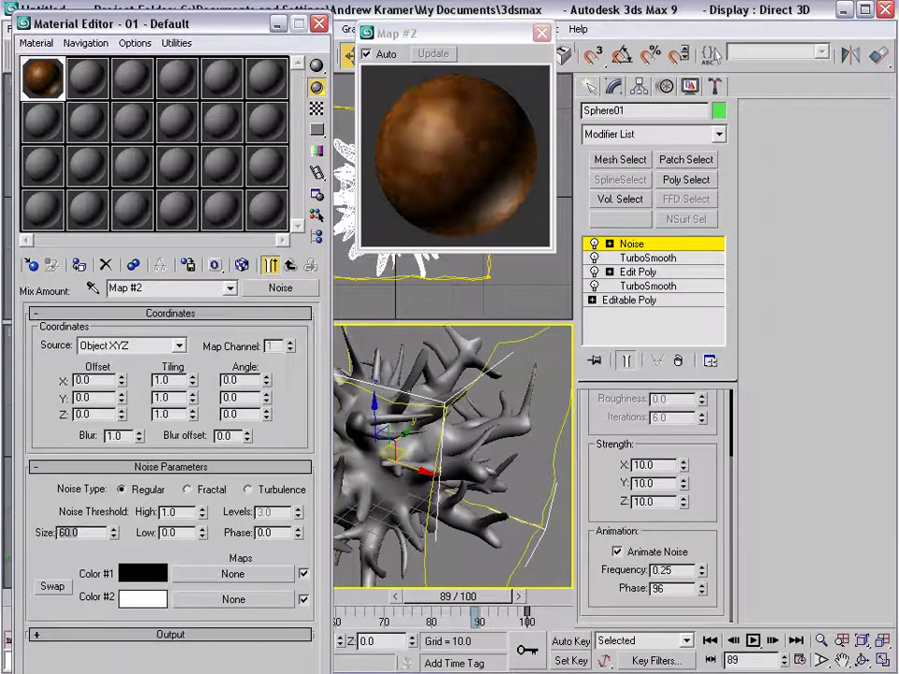
pyautogui.click(189, 490)
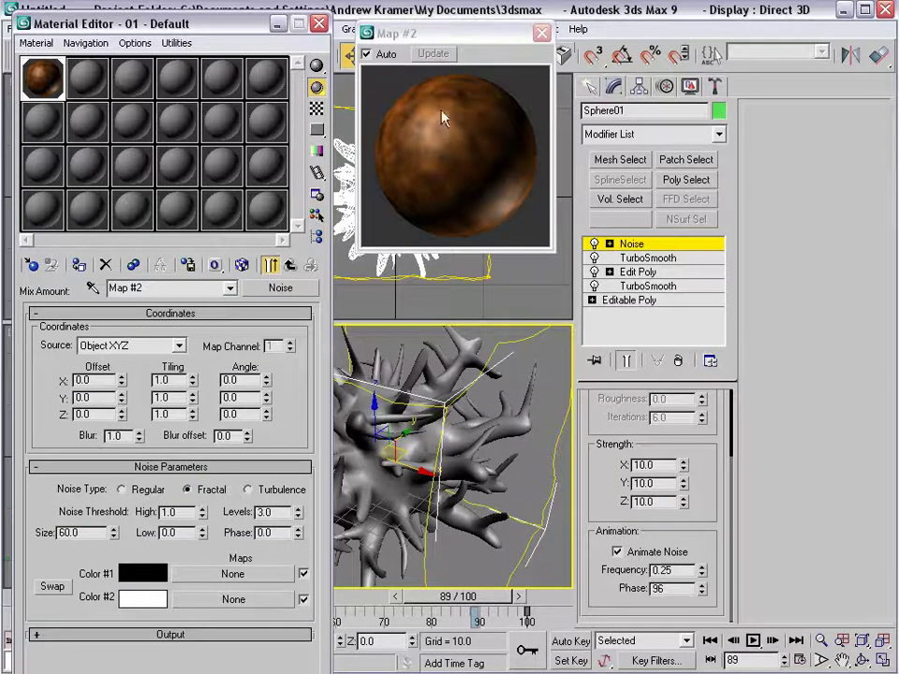
pyautogui.moveTo(552, 251); pyautogui.dragTo(643, 339)
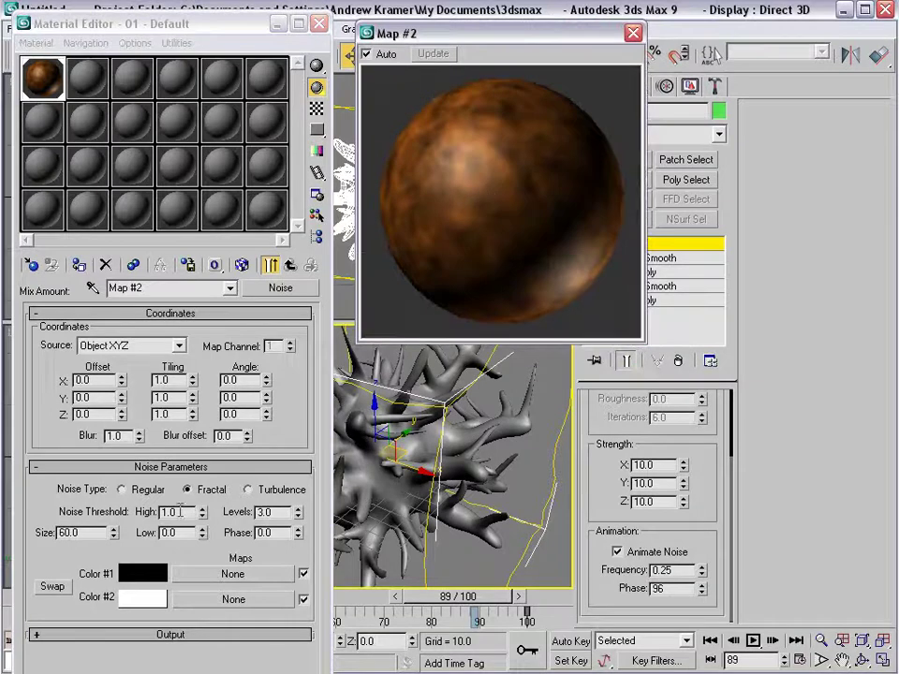
# Step: Set the fractal noise threshold to 0.5 for High and 0.4 for Low
pyautogui.click(139, 518)
pyautogui.write('0.5')
pyautogui.press('Return')
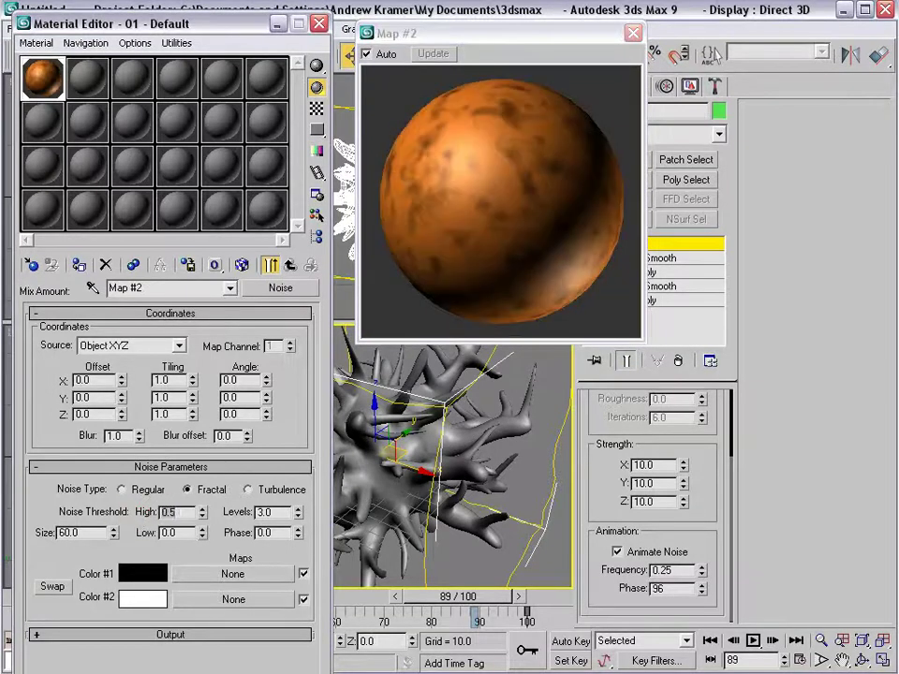
pyautogui.doubleClick(169, 532)
pyautogui.write('0.4')
pyautogui.press('Return')
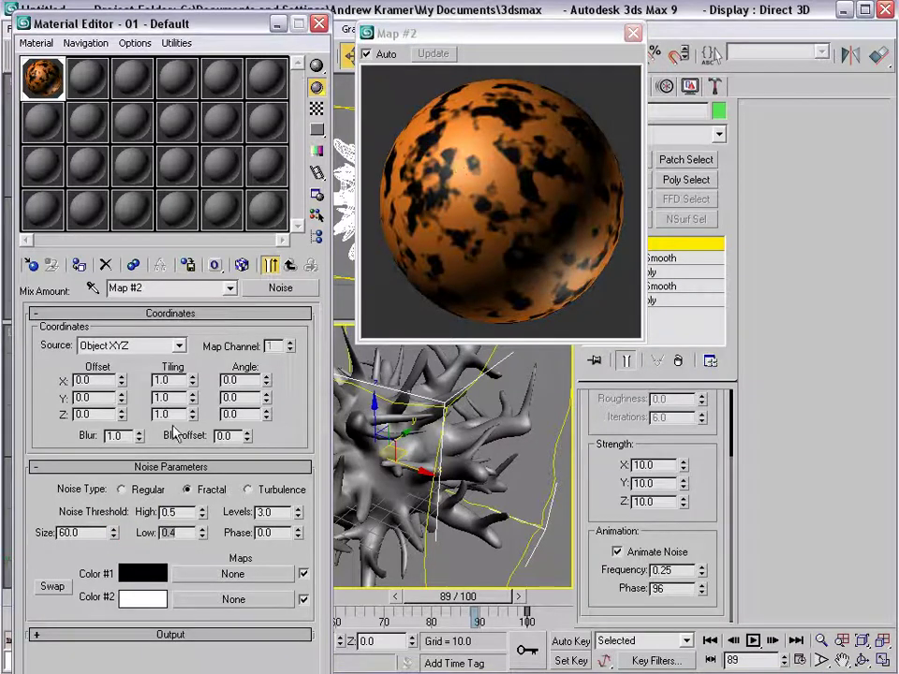
# Step: Try a High threshold of 0.58, restore it to 0.5, set Levels to 5 and return to the Mix parameters
pyautogui.moveTo(202, 515)
pyautogui.mouseDown()
pyautogui.moveTo(204, 501)
pyautogui.moveTo(204, 513)
pyautogui.mouseUp()
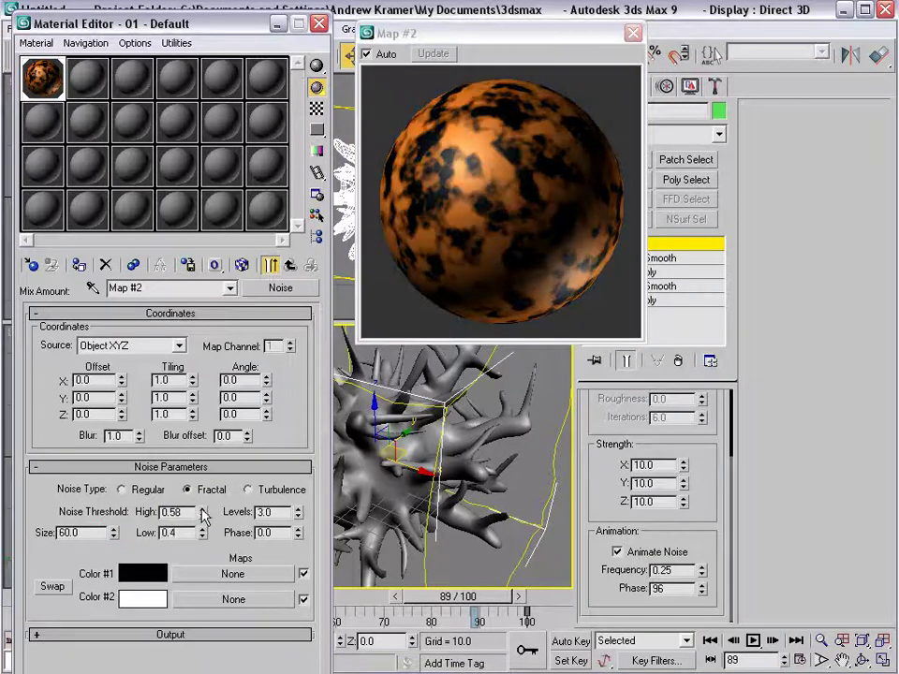
pyautogui.doubleClick(168, 512)
pyautogui.write('0.5')
pyautogui.press('Return')
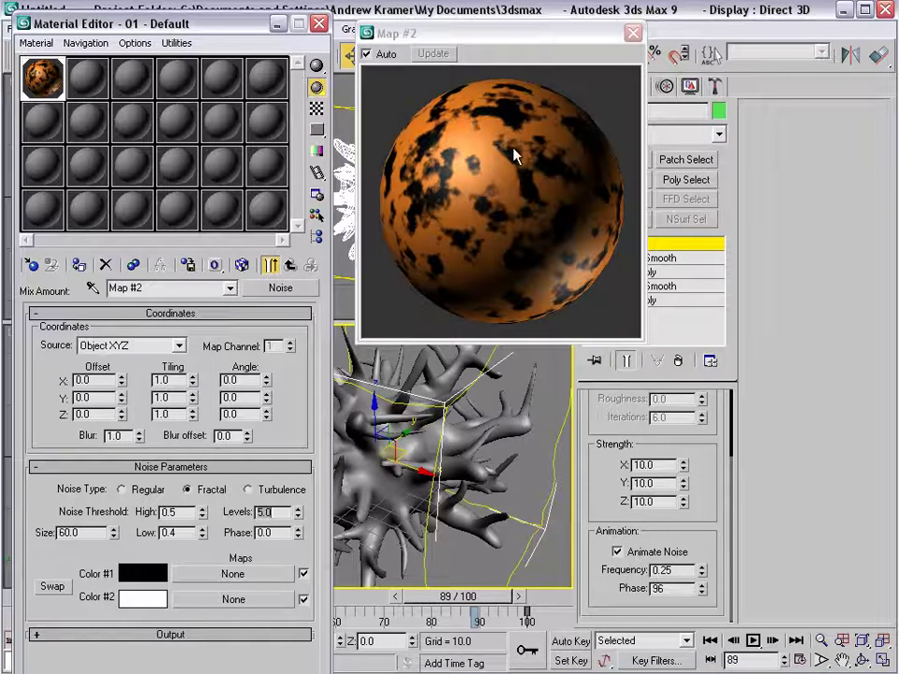
pyautogui.click(291, 266)
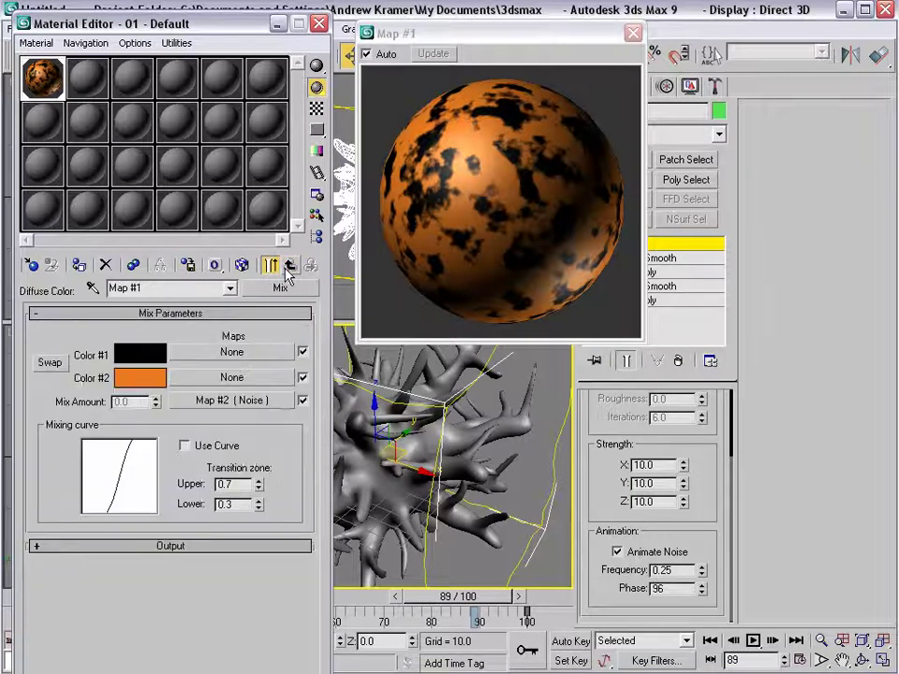
# Step: Assign a Cellular map to the Mix map's Color #1 and shift the enlarged preview lower
pyautogui.click(229, 352)
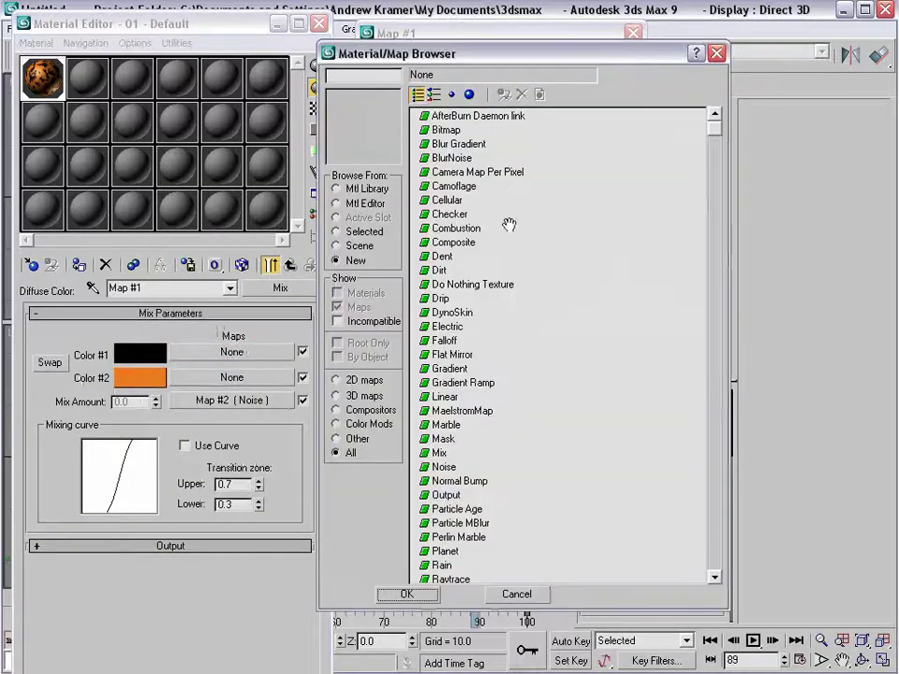
pyautogui.doubleClick(446, 199)
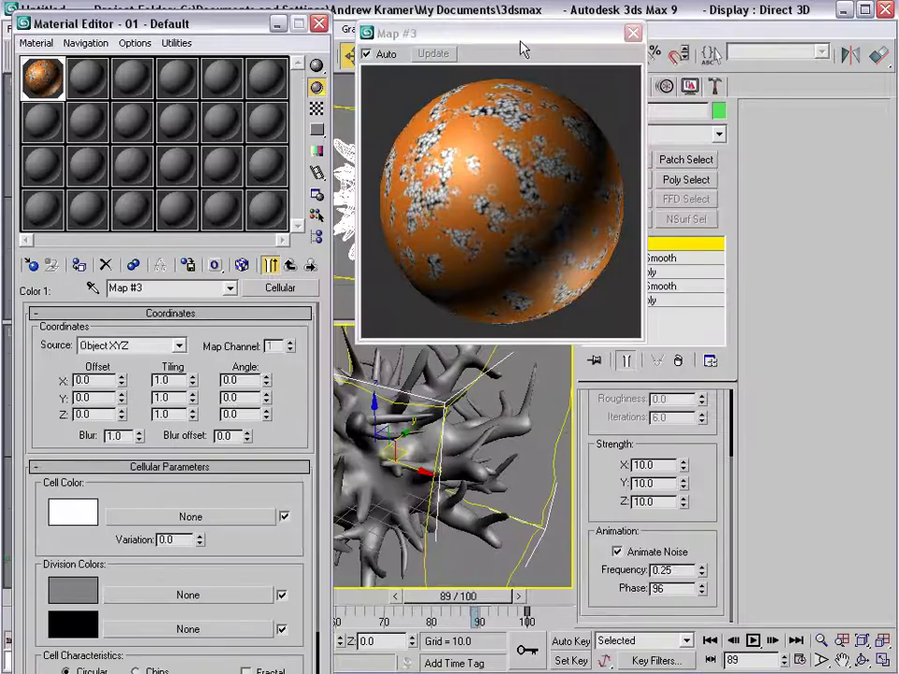
pyautogui.moveTo(525, 52); pyautogui.dragTo(528, 121)
# Step: Turn on Fractal for the cell characteristics and set the cell size to 40
pyautogui.scroll(-5, 271, 328)
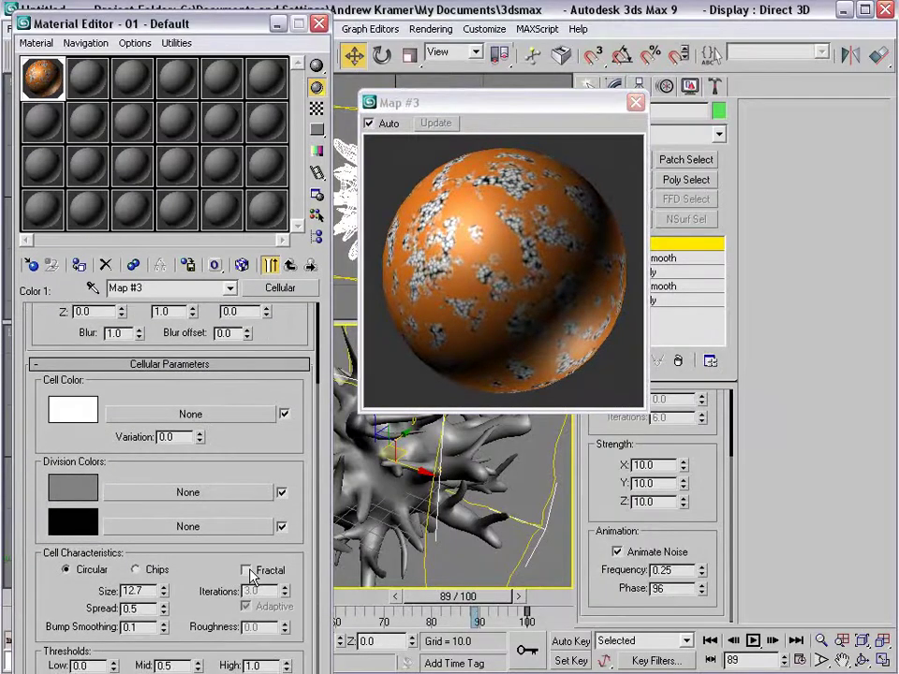
pyautogui.click(246, 571)
pyautogui.doubleClick(139, 591)
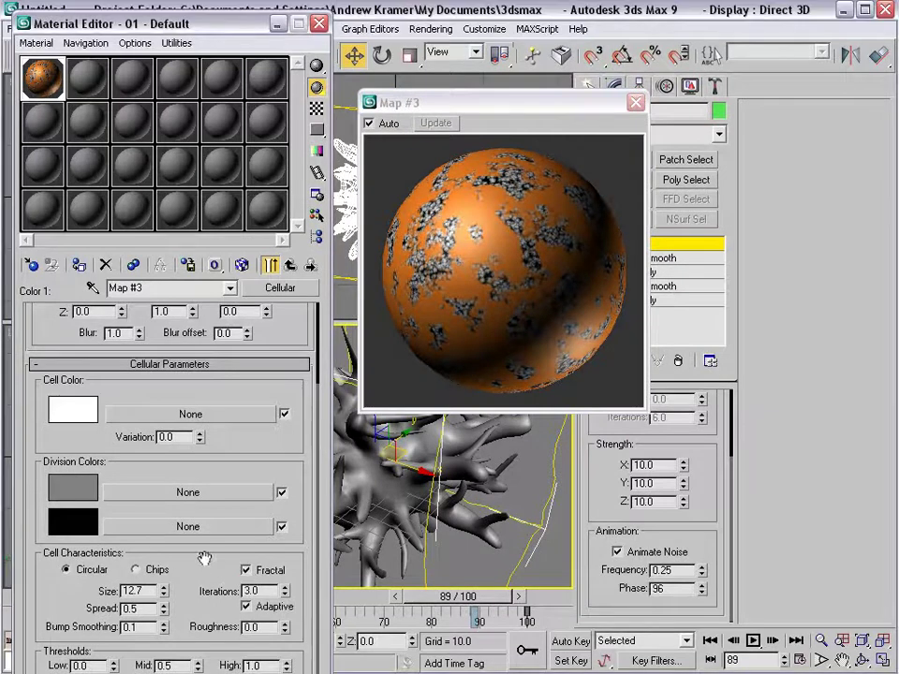
pyautogui.write('40')
pyautogui.press('Return')
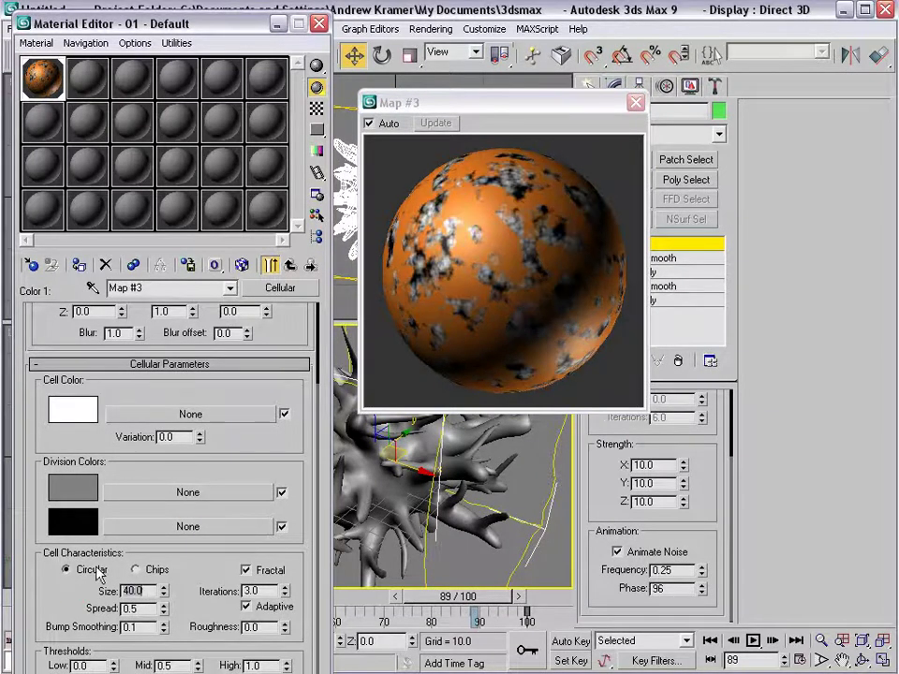
# Step: Preview the Cellular map on its own, lighten its first division color to light gray and return to the Mix parameters
pyautogui.click(269, 266)
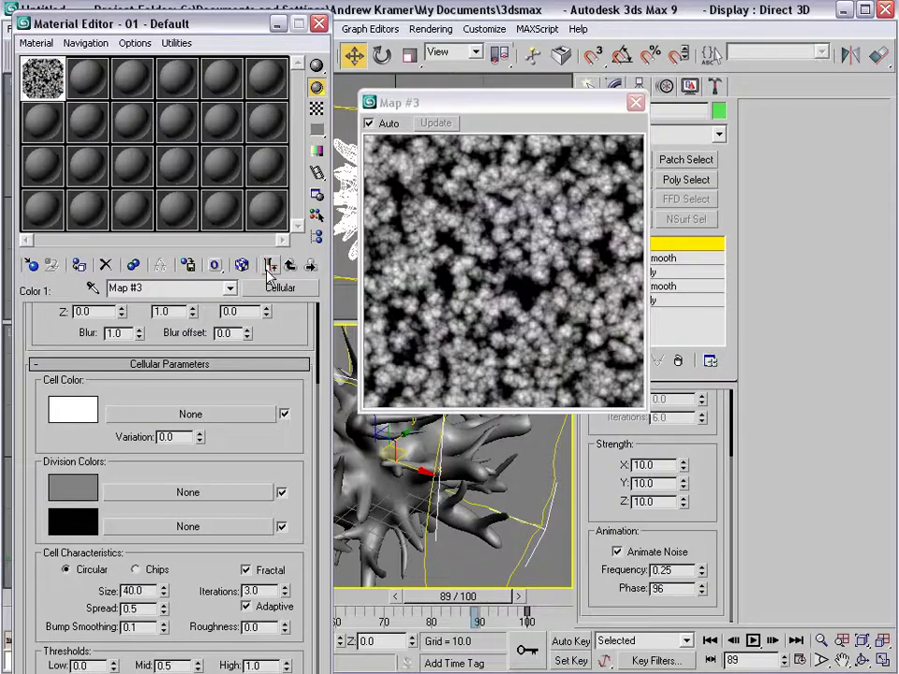
pyautogui.click(73, 487)
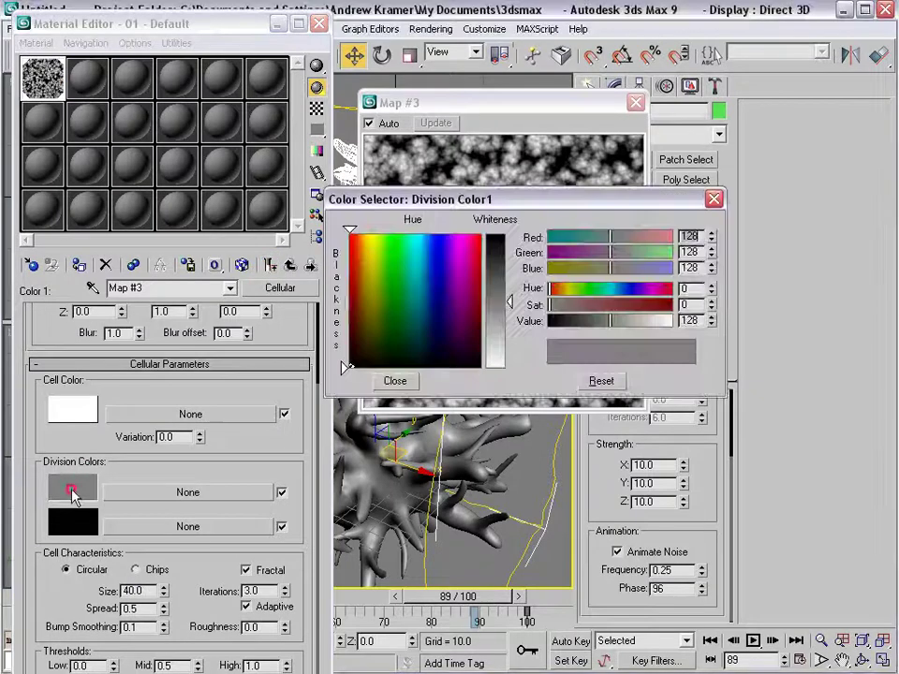
pyautogui.moveTo(514, 195); pyautogui.dragTo(505, 318)
pyautogui.moveTo(500, 426); pyautogui.dragTo(501, 459)
pyautogui.click(704, 322)
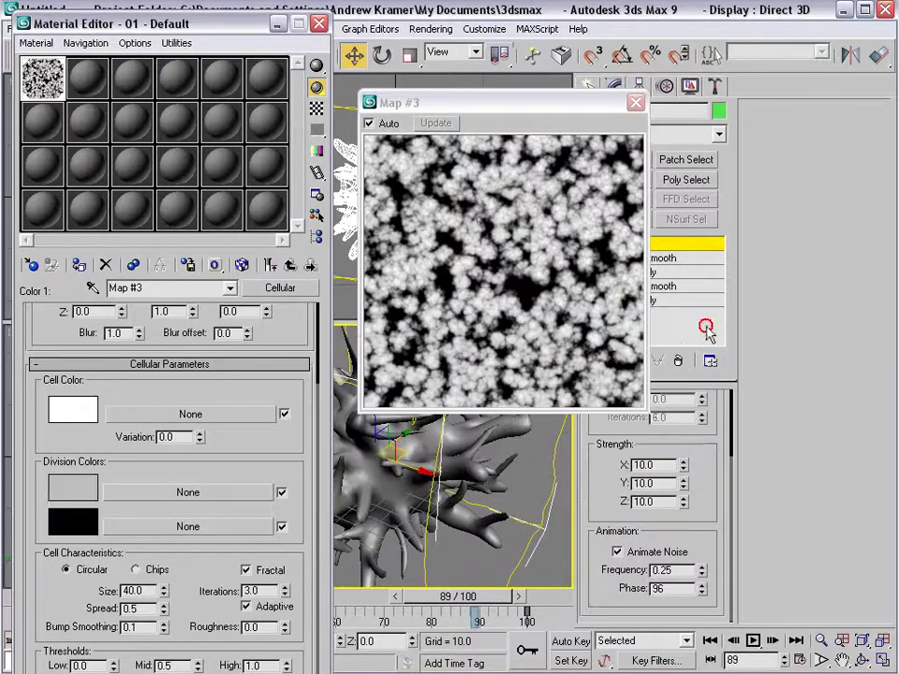
pyautogui.click(284, 268)
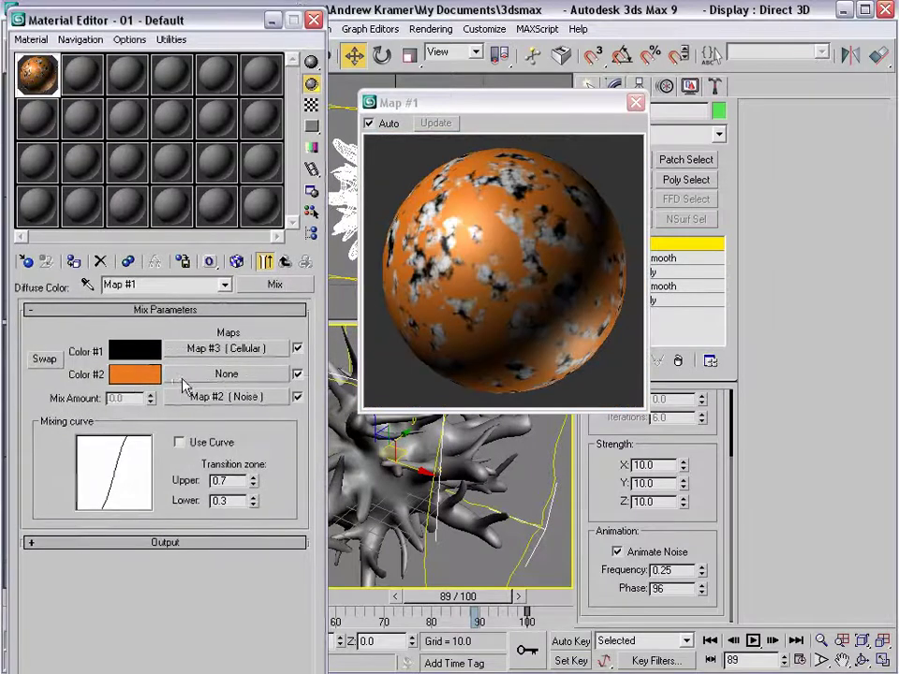
# Step: Assign a Noise map to the Mix map's Color #2
pyautogui.click(220, 375)
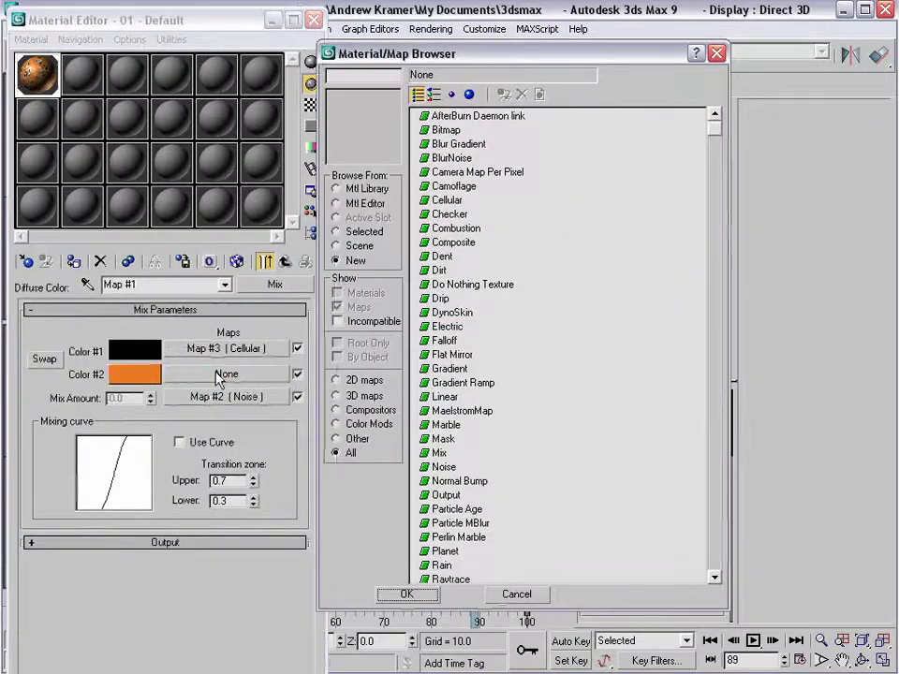
pyautogui.click(442, 466)
pyautogui.click(410, 594)
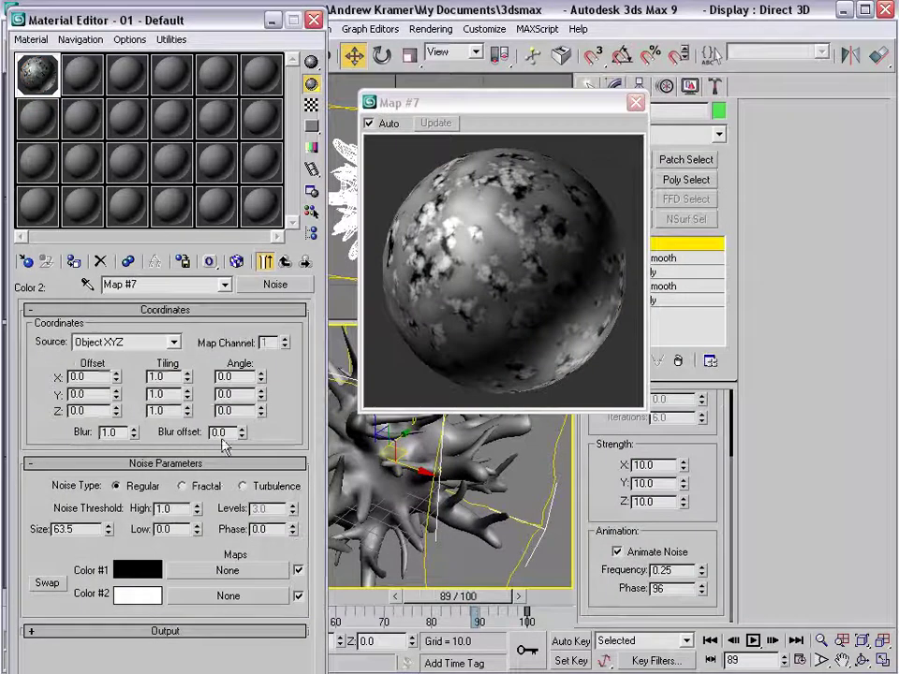
# Step: Set the Color #2 noise to type Fractal with a size of 1
pyautogui.click(182, 486)
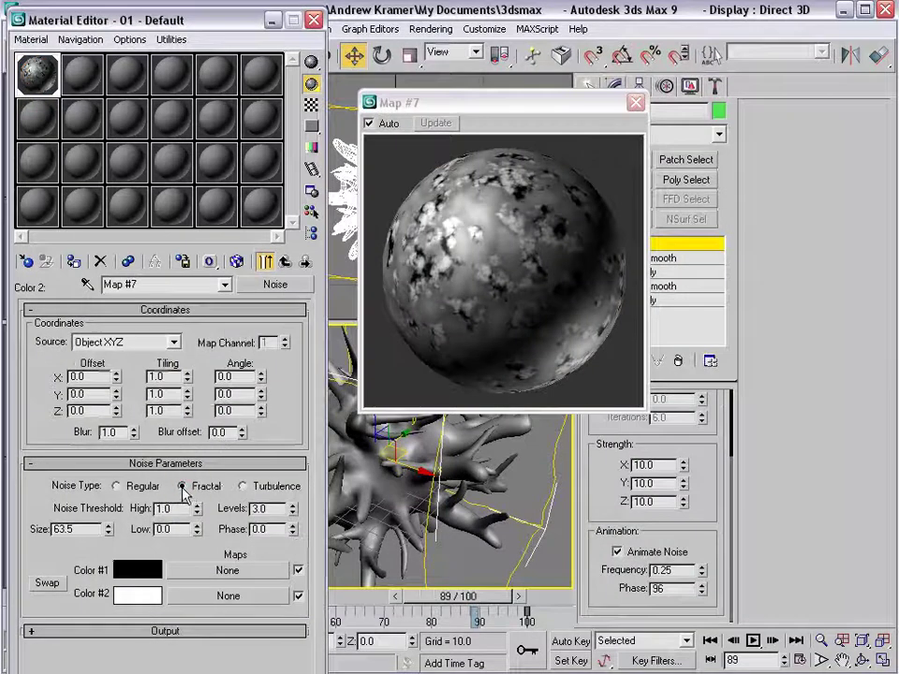
pyautogui.doubleClick(79, 530)
pyautogui.write('1')
pyautogui.press('Return')
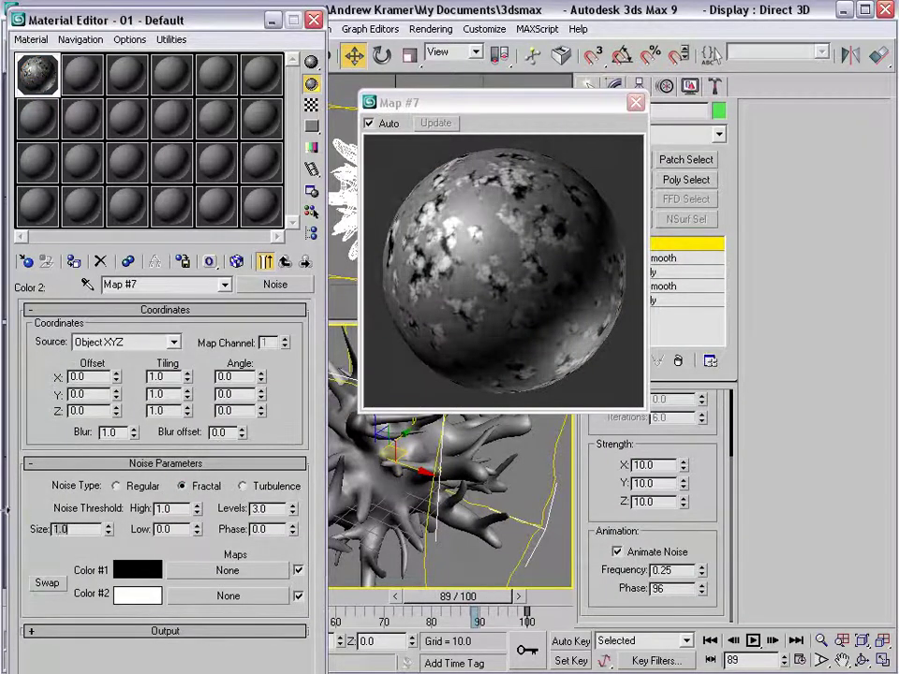
# Step: Close the enlarged preview, return to the material's top level and expand its list of map slots
pyautogui.click(265, 262)
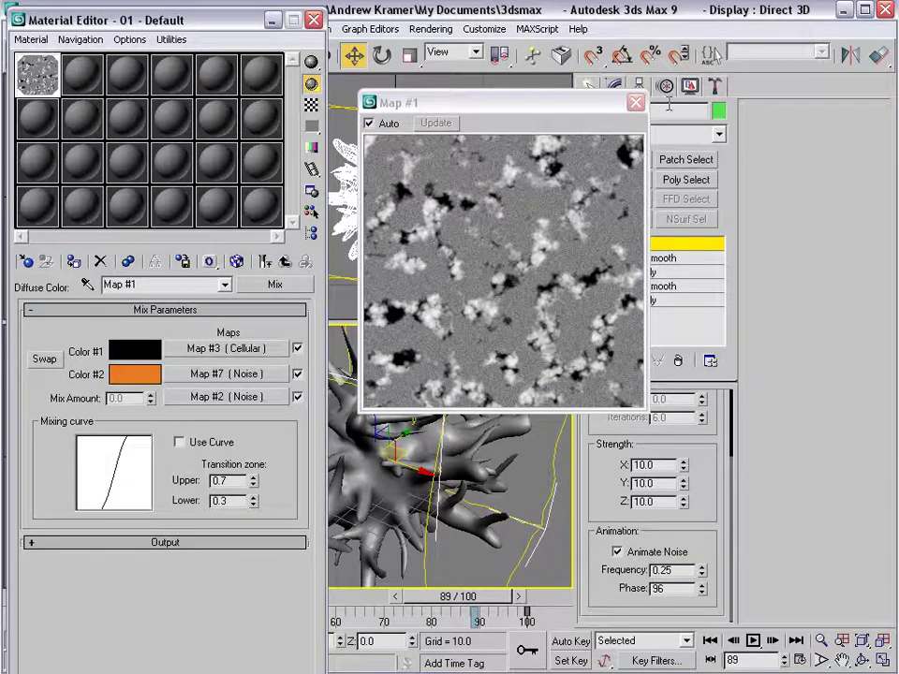
pyautogui.click(636, 103)
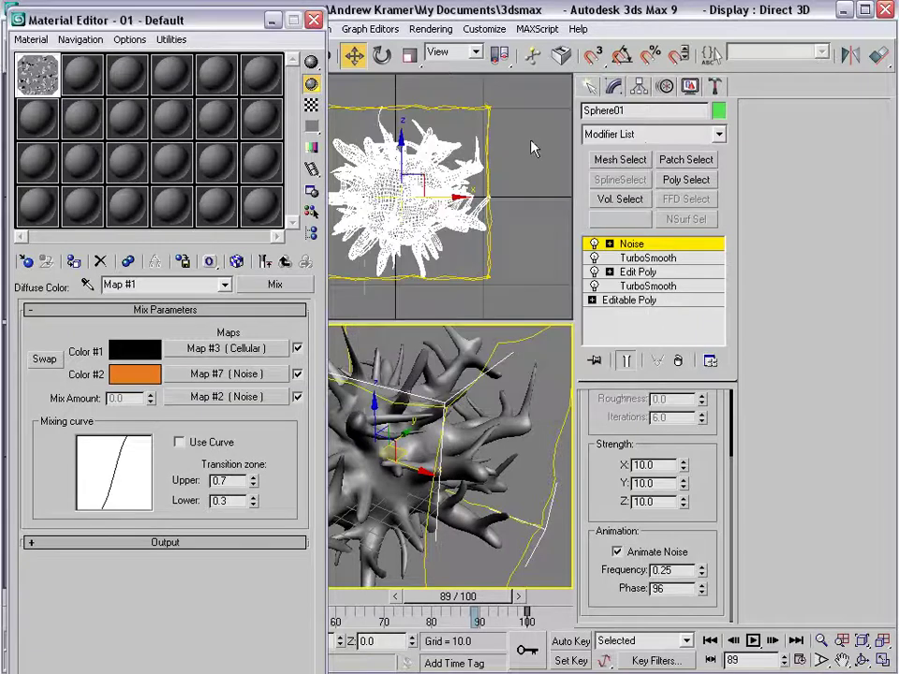
pyautogui.click(286, 264)
pyautogui.doubleClick(37, 73)
pyautogui.click(635, 102)
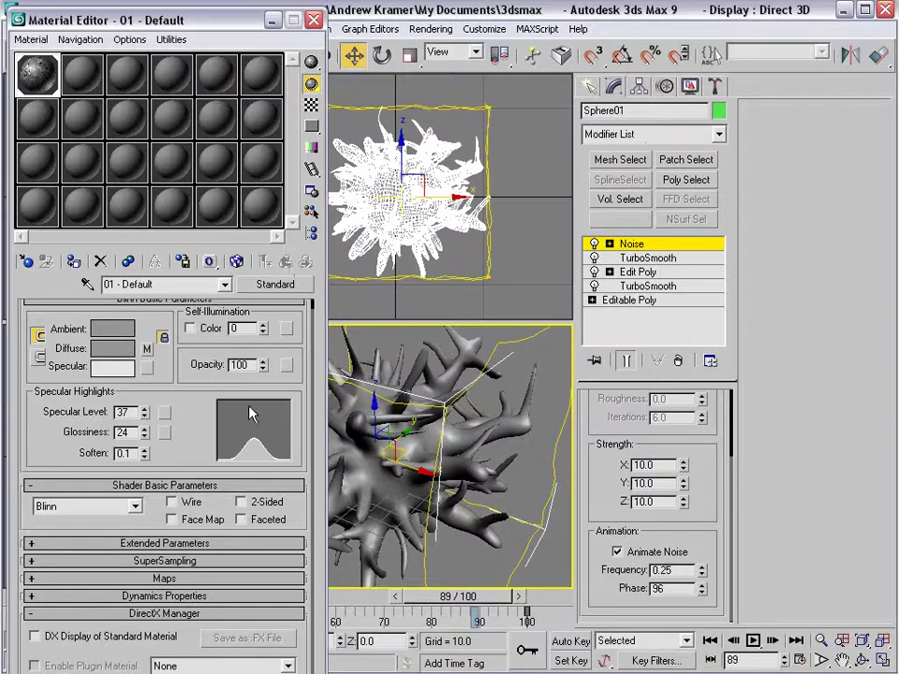
pyautogui.click(172, 579)
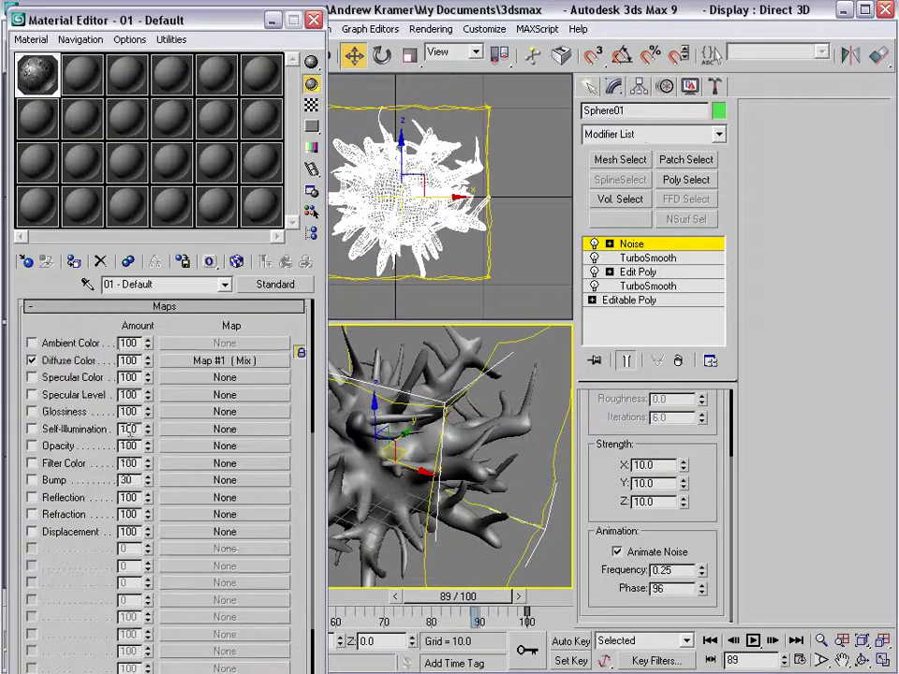
# Step: Duplicate the Diffuse Color Mix map into the Bump slot as an independent copy and set the bump amount to 50
pyautogui.moveTo(214, 366); pyautogui.dragTo(191, 486)
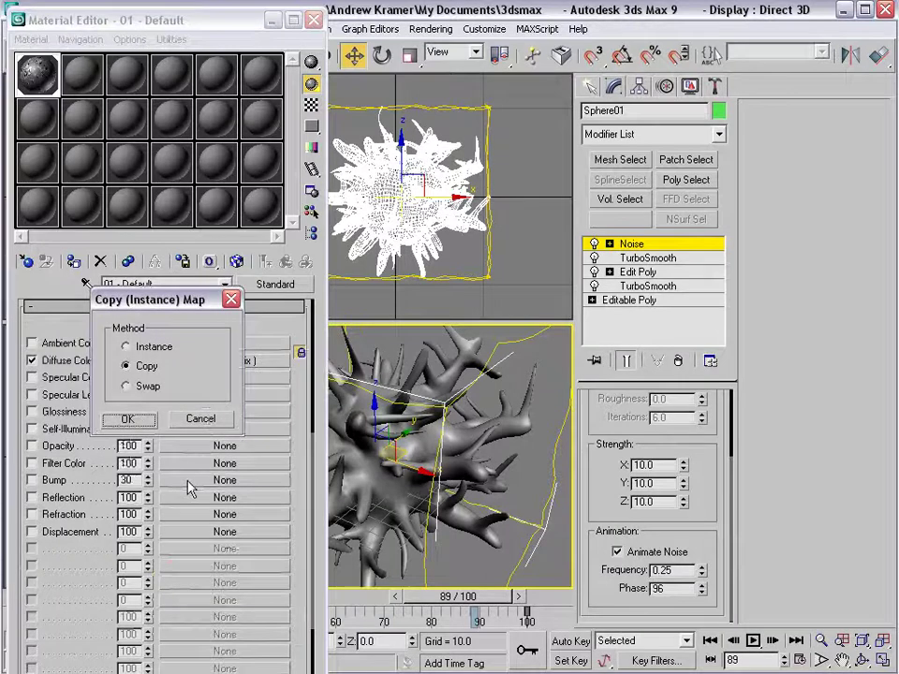
pyautogui.click(141, 371)
pyautogui.click(131, 418)
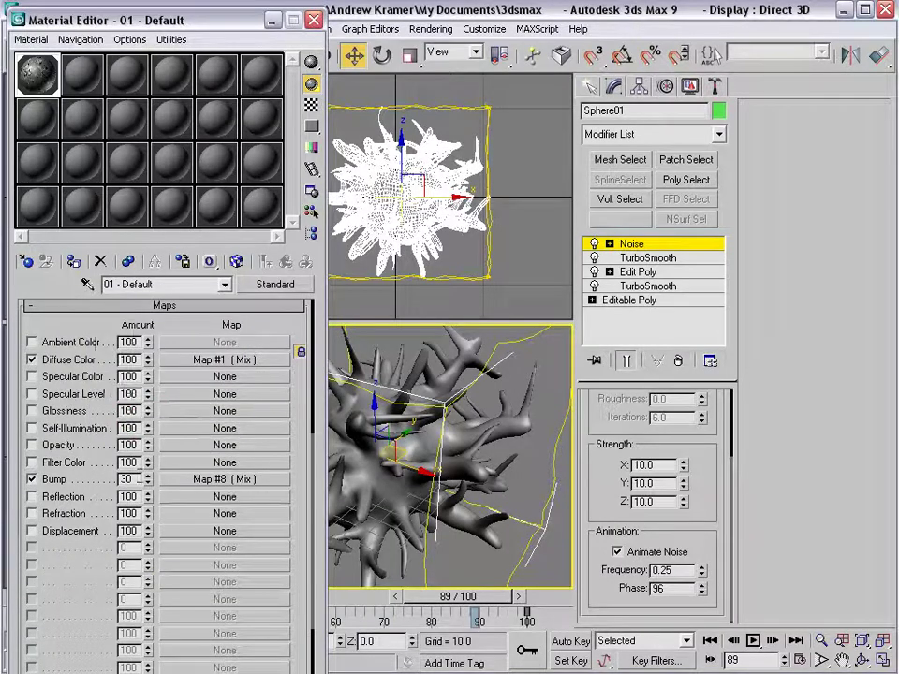
pyautogui.write('50')
# Step: Show the bump Mix map in the viewport, test-render the Perspective view and return to the material's top level
pyautogui.click(188, 479)
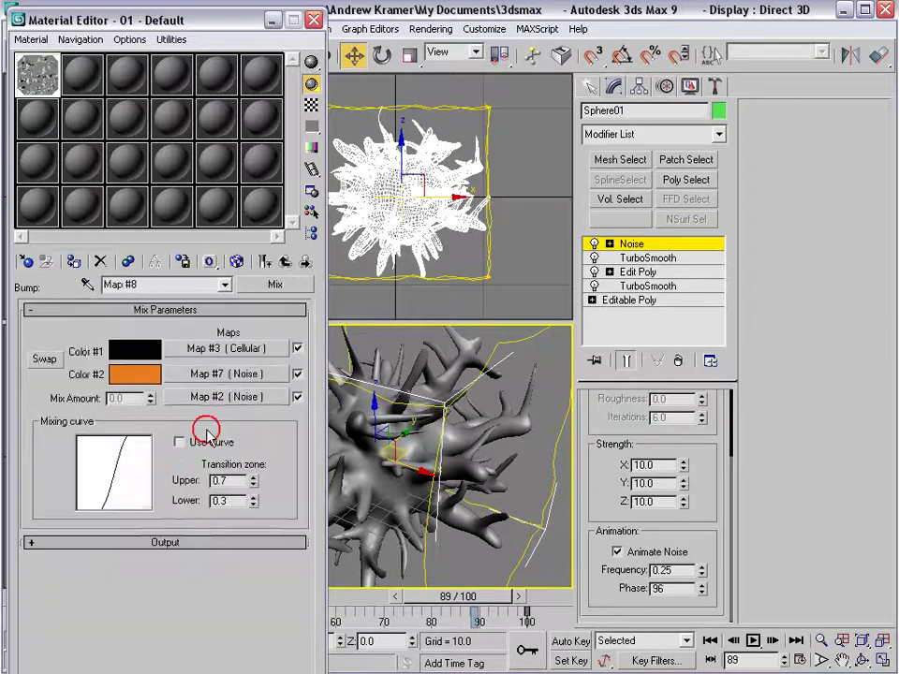
pyautogui.click(238, 262)
pyautogui.click(471, 401)
pyautogui.moveTo(787, 64); pyautogui.dragTo(604, 66)
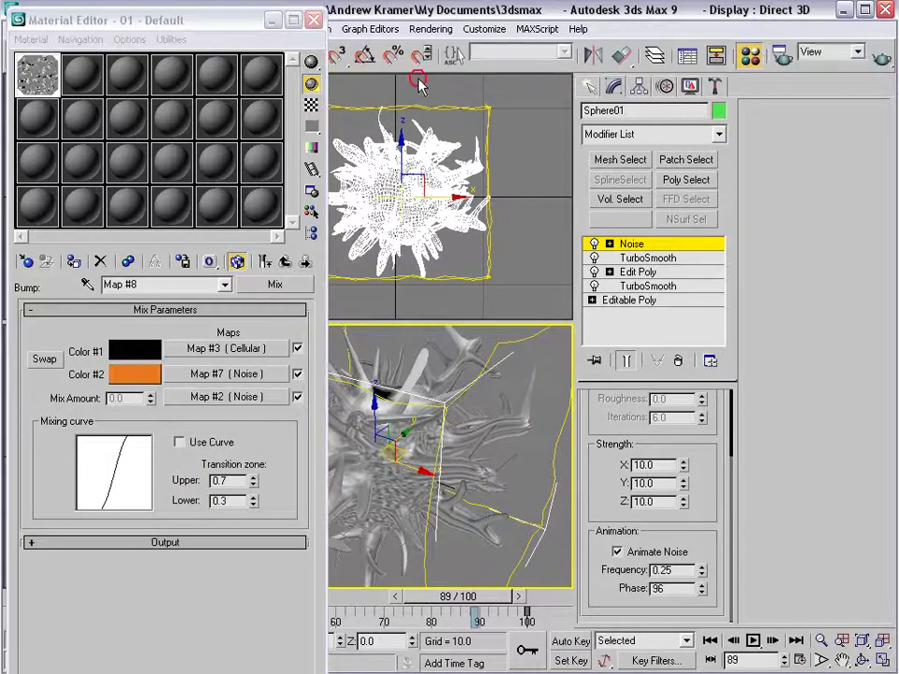
pyautogui.click(881, 58)
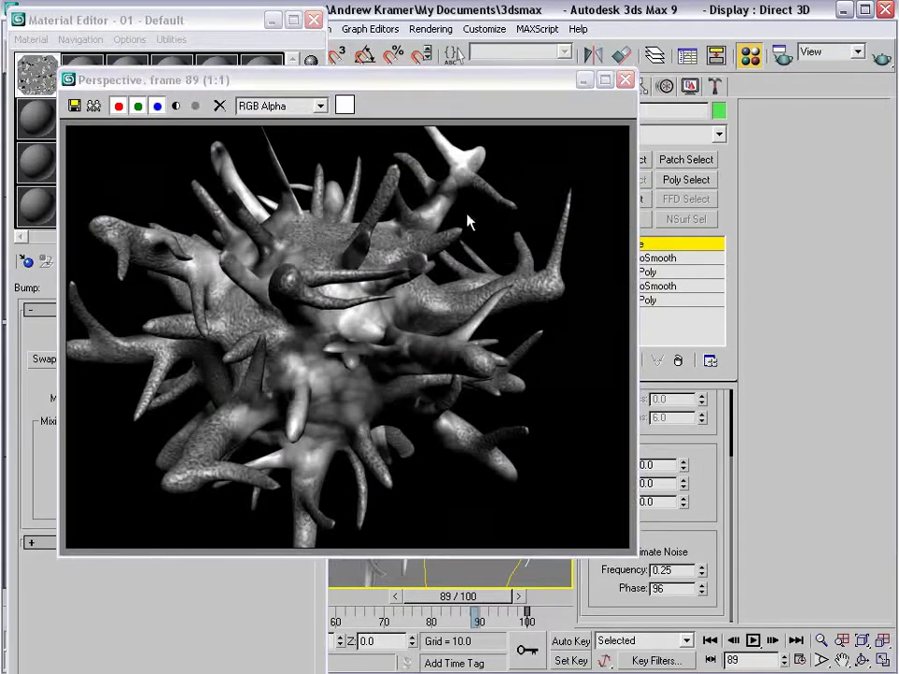
pyautogui.click(627, 81)
pyautogui.click(289, 265)
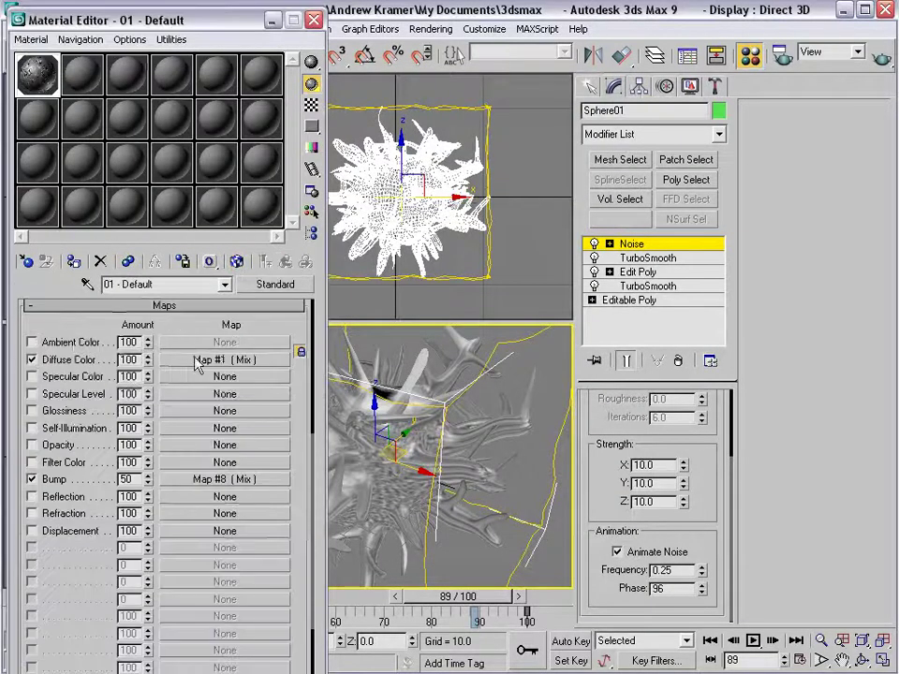
# Step: Clear the Mix map from the Diffuse Color slot and check the material in an enlarged preview
pyautogui.moveTo(197, 366)
pyautogui.mouseDown()
pyautogui.moveTo(177, 378)
pyautogui.moveTo(183, 363)
pyautogui.mouseUp()
pyautogui.click(32, 359)
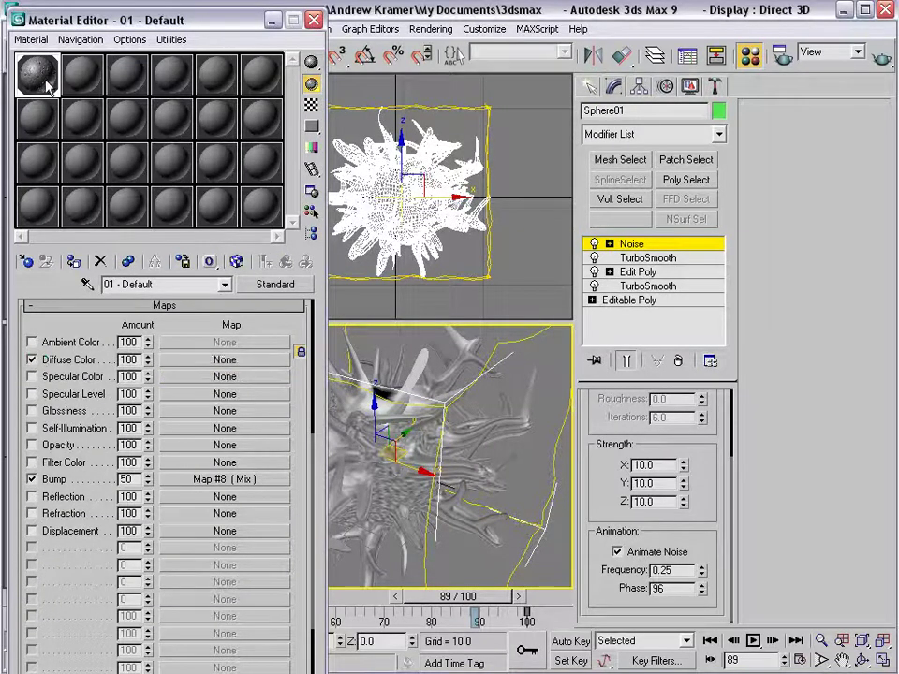
pyautogui.doubleClick(44, 75)
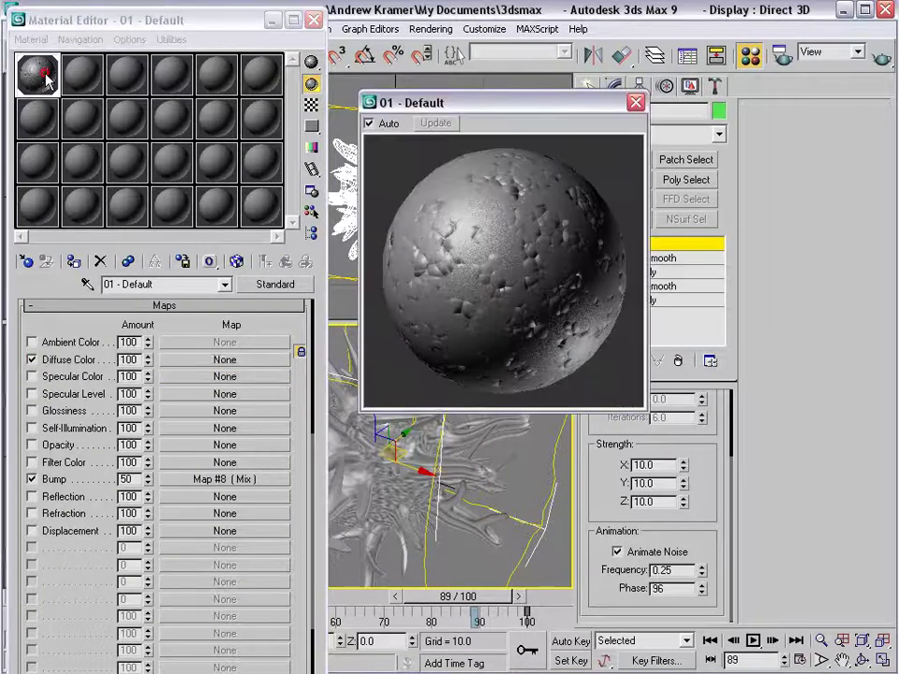
pyautogui.click(636, 103)
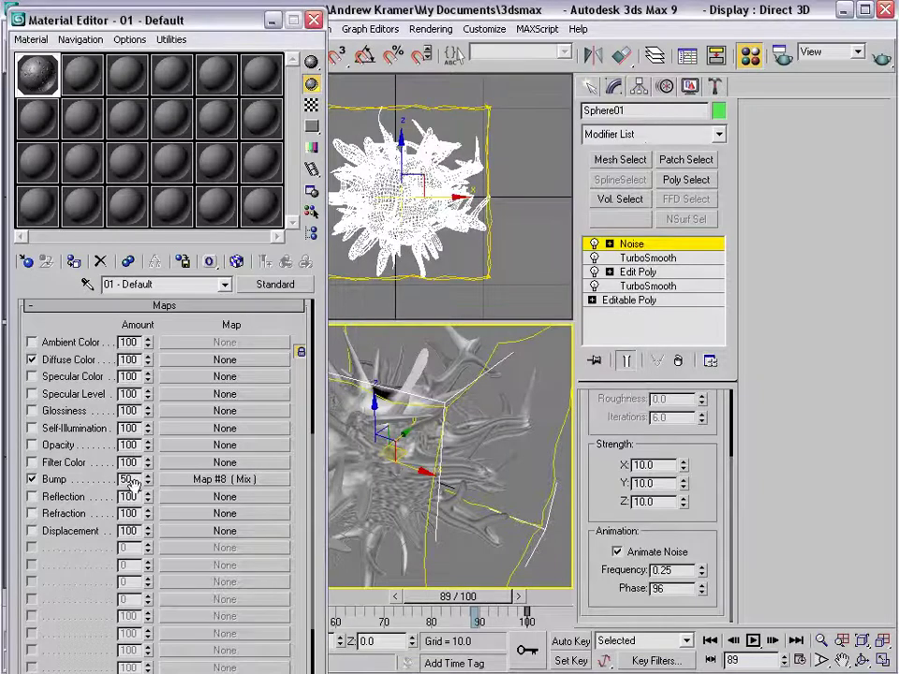
# Step: Copy the Noise map from the bump Mix map's Mix Amount slot and return to the material's top level
pyautogui.click(200, 481)
pyautogui.rightClick(226, 400)
pyautogui.click(253, 423)
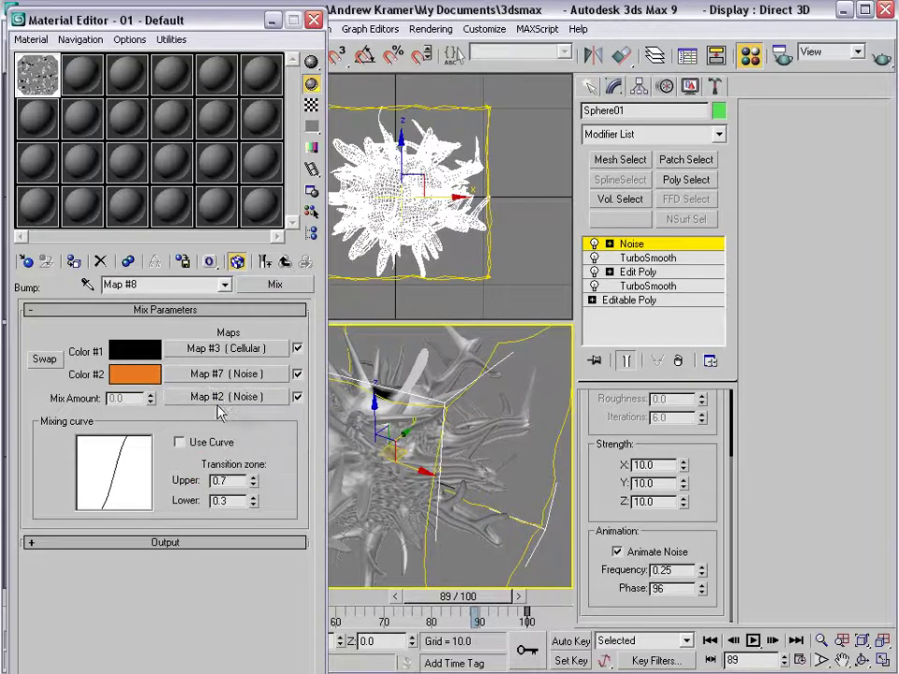
pyautogui.click(307, 264)
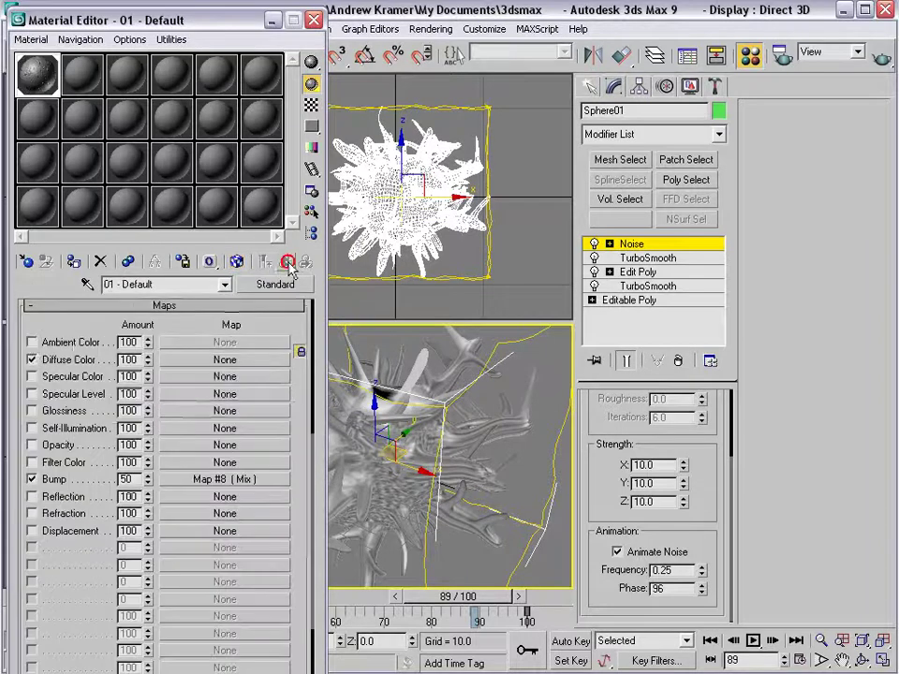
# Step: Assign a Falloff map to the Diffuse Color slot
pyautogui.click(61, 362)
pyautogui.click(191, 363)
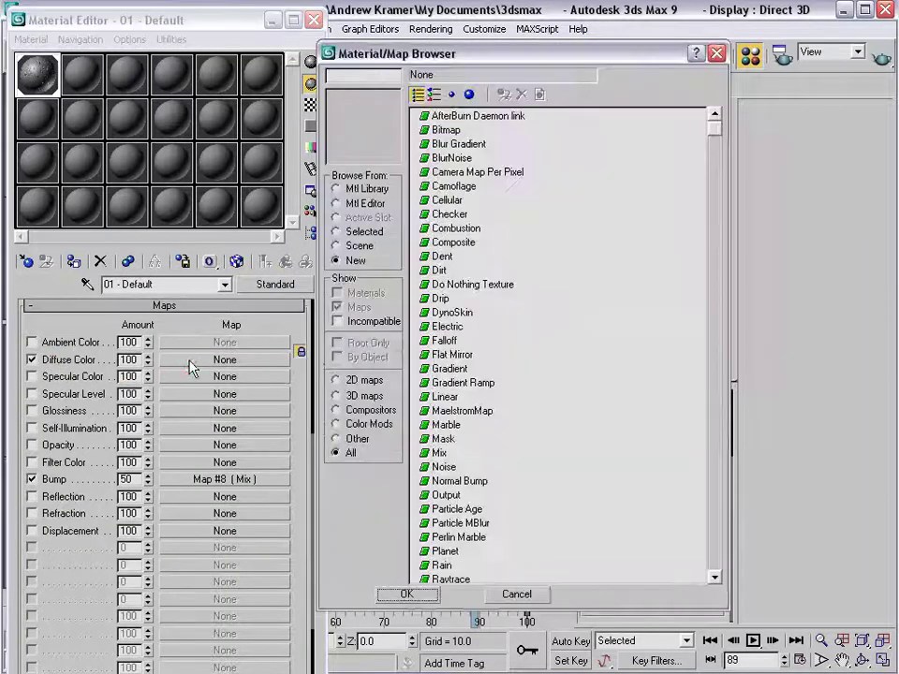
pyautogui.doubleClick(450, 342)
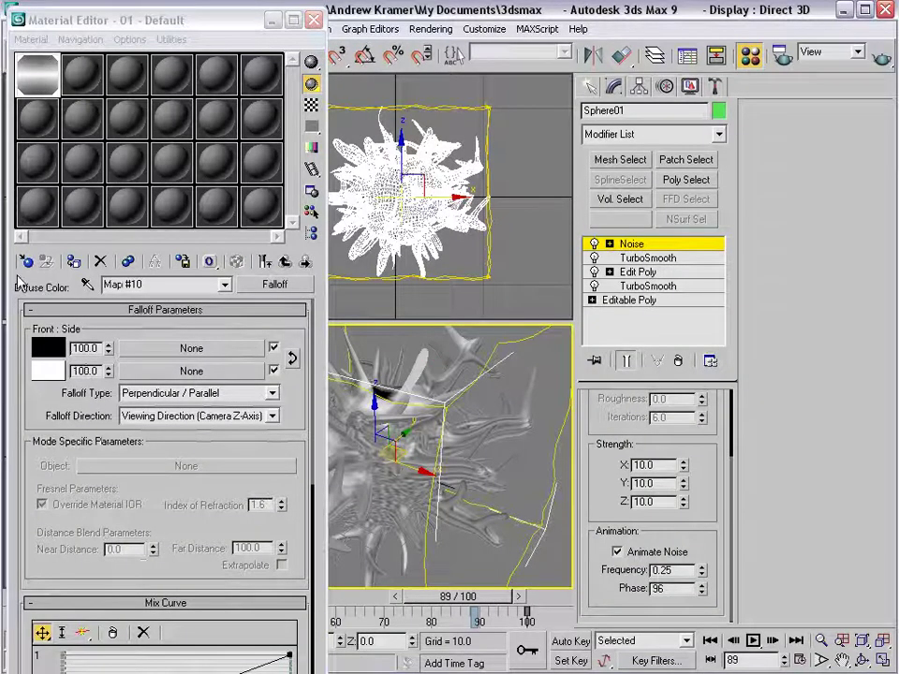
pyautogui.keyDown('alt'); pyautogui.moveTo(453, 474); pyautogui.dragTo(459, 482, button='middle'); pyautogui.keyUp('alt')
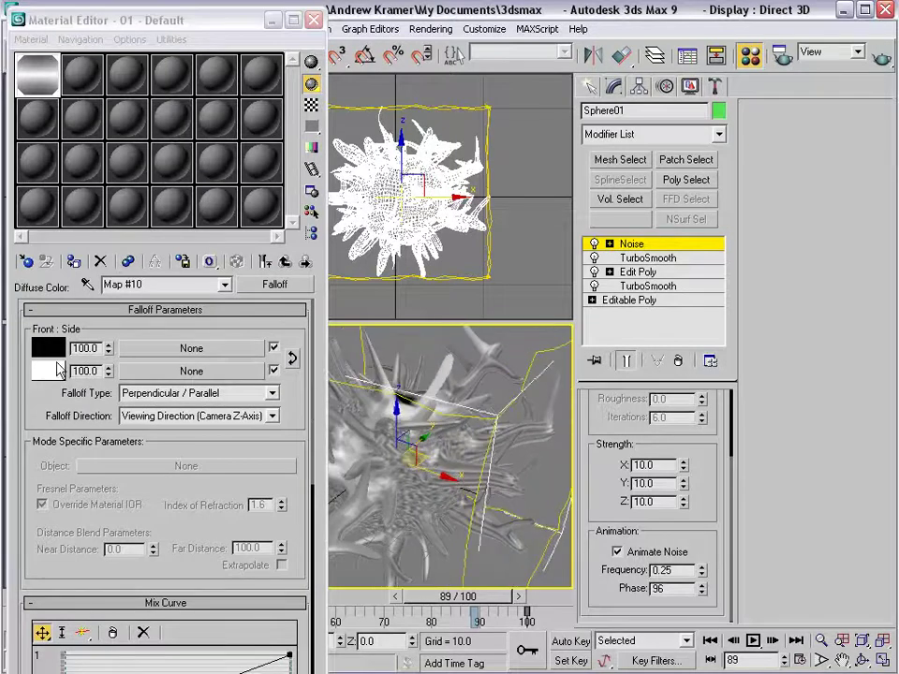
# Step: Set the Falloff map's front color to a dark magenta
pyautogui.click(54, 348)
pyautogui.moveTo(490, 384); pyautogui.dragTo(491, 408)
pyautogui.moveTo(602, 360); pyautogui.dragTo(560, 377)
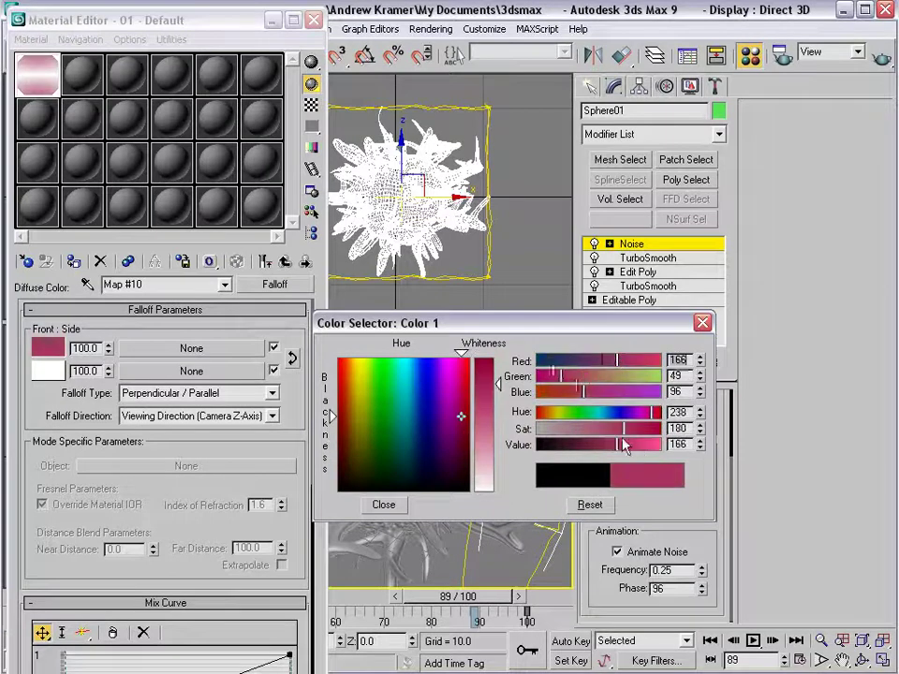
pyautogui.moveTo(618, 445); pyautogui.dragTo(600, 445)
pyautogui.click(383, 505)
# Step: Set the Falloff map's side color to black and render the Perspective view
pyautogui.click(47, 371)
pyautogui.click(483, 358)
pyautogui.moveTo(419, 463); pyautogui.dragTo(469, 491)
pyautogui.click(373, 505)
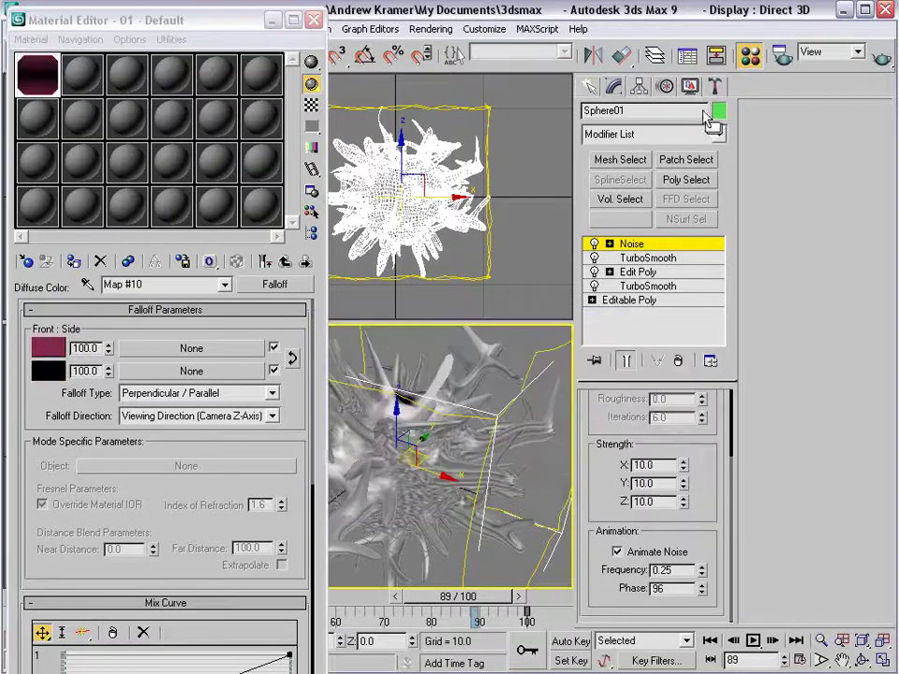
pyautogui.click(883, 60)
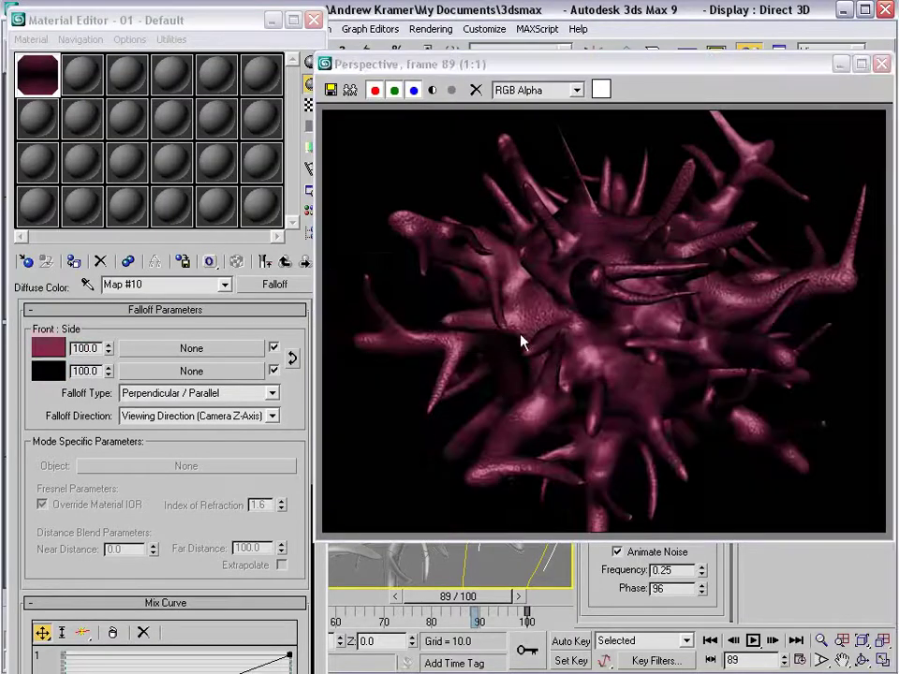
# Step: Lighten the Falloff map's front color to pale pink (224, 201, 210) and render again
pyautogui.click(54, 349)
pyautogui.moveTo(485, 378); pyautogui.dragTo(483, 459)
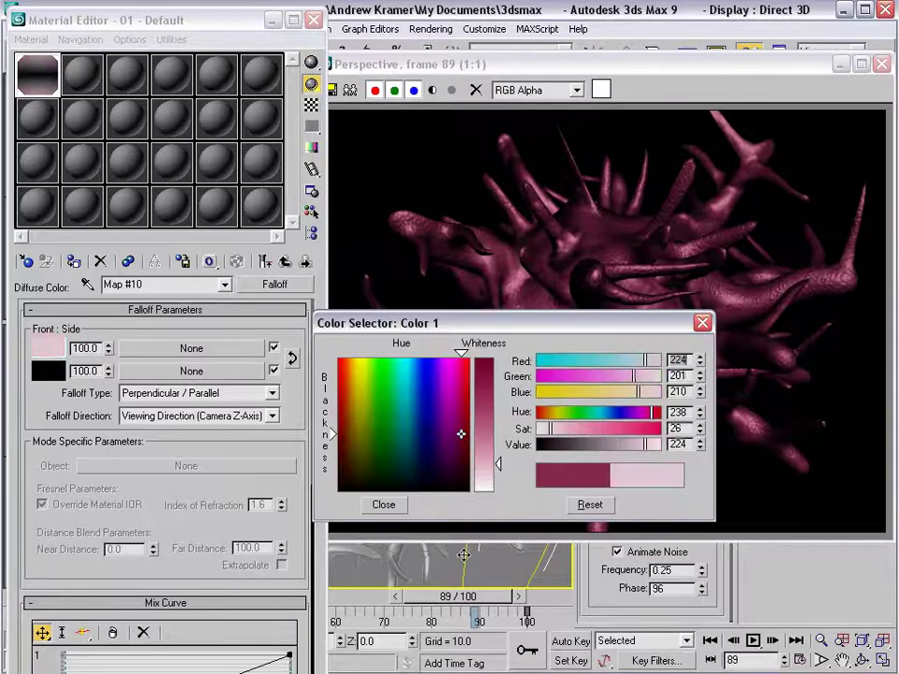
pyautogui.click(767, 251)
pyautogui.hotkey('shift', 'q')
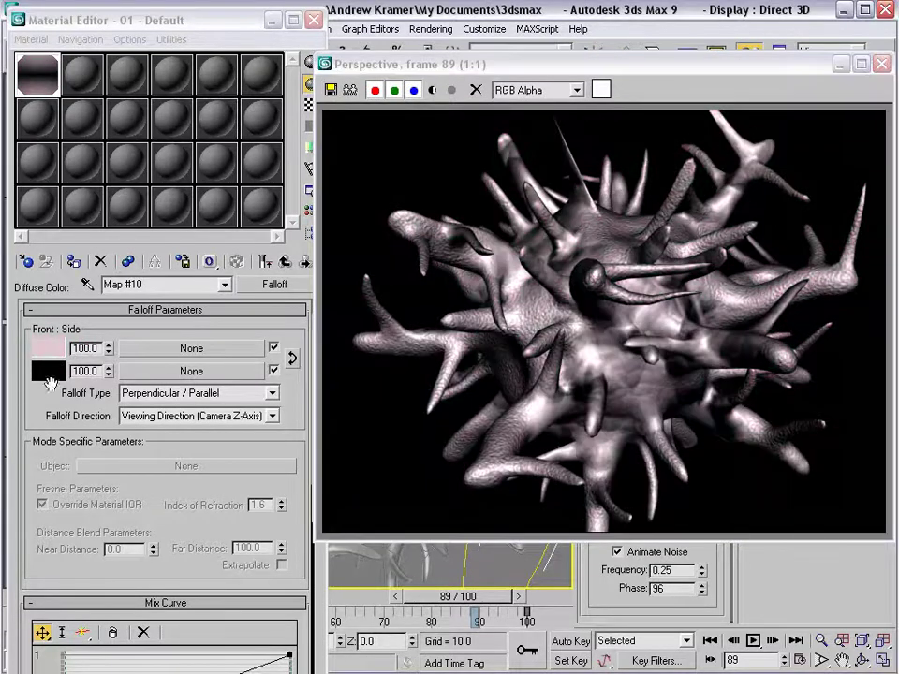
# Step: Set the Falloff map's front color to black and its side color to light red (217, 77, 77), and test-render the result
pyautogui.click(54, 349)
pyautogui.moveTo(460, 429); pyautogui.dragTo(394, 479)
pyautogui.click(50, 371)
pyautogui.click(468, 387)
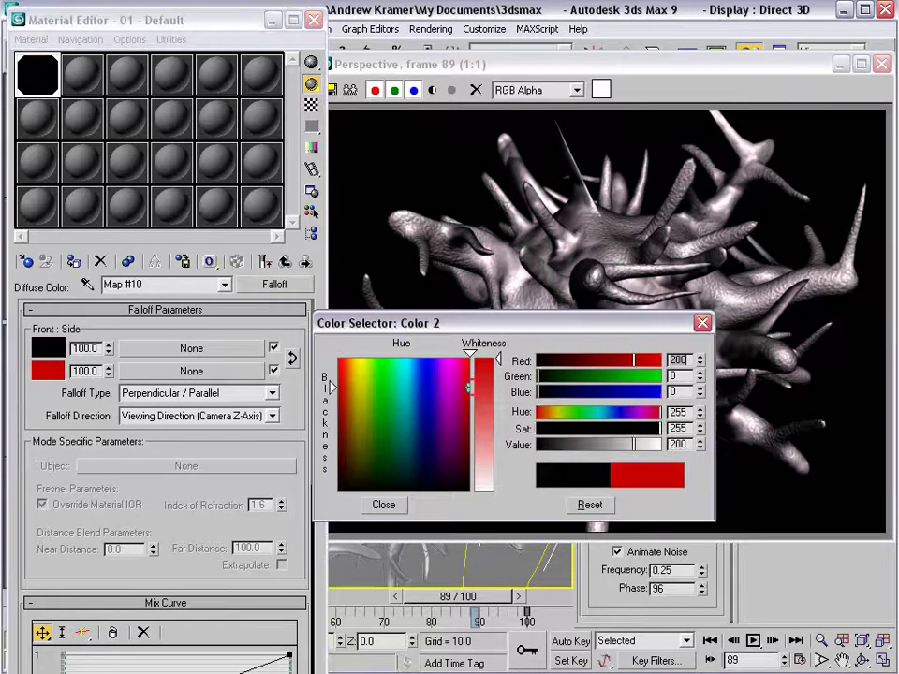
pyautogui.moveTo(484, 378); pyautogui.dragTo(491, 400)
pyautogui.hotkey('shift', 'q')
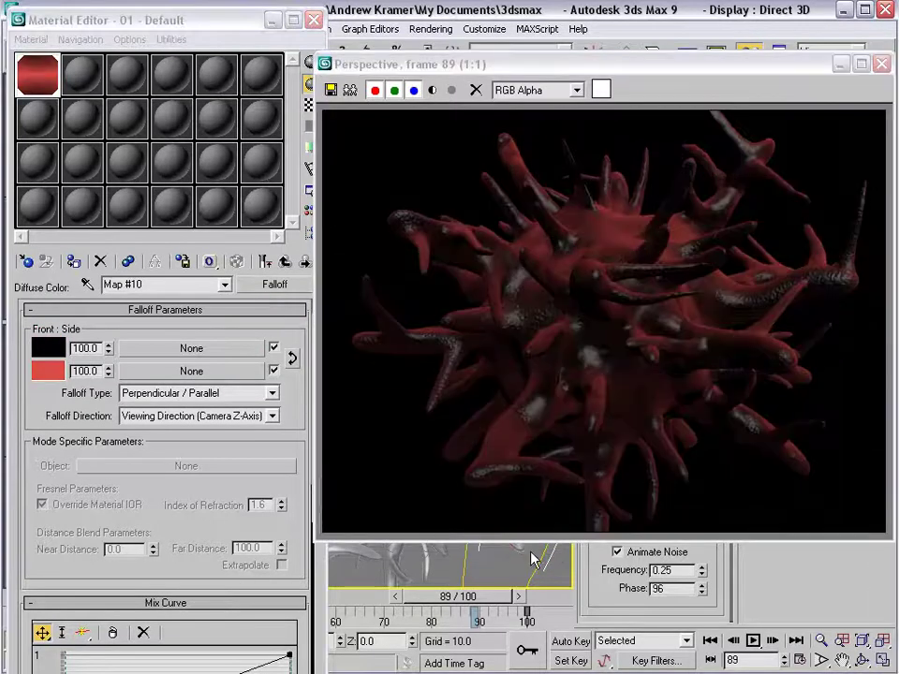
pyautogui.scroll(1, 673, 295)
pyautogui.scroll(-1, 670, 309)
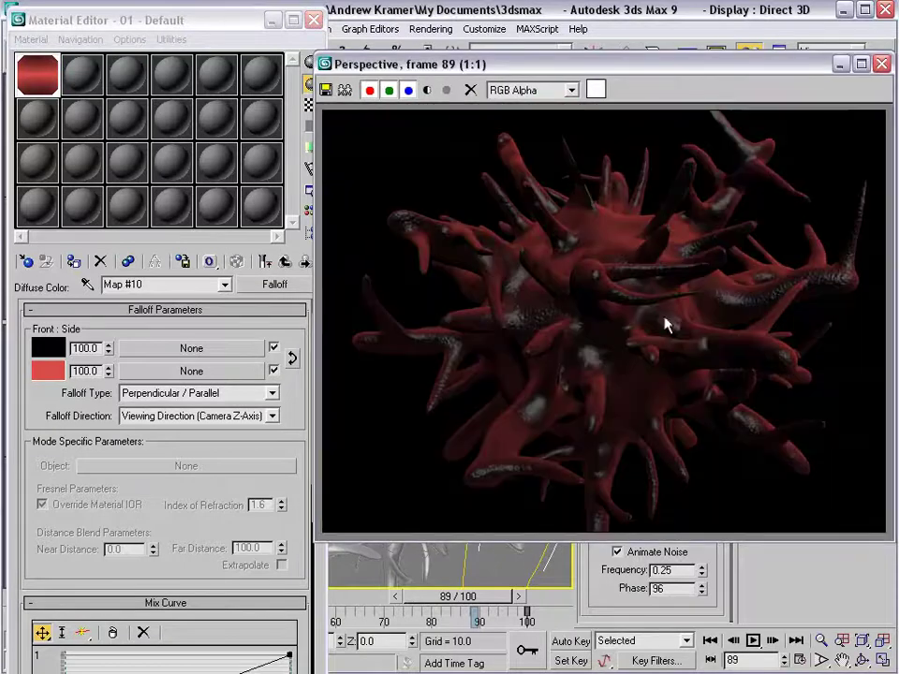
pyautogui.click(883, 64)
# Step: Change the Falloff map's side color to a darker, more saturated red
pyautogui.click(48, 376)
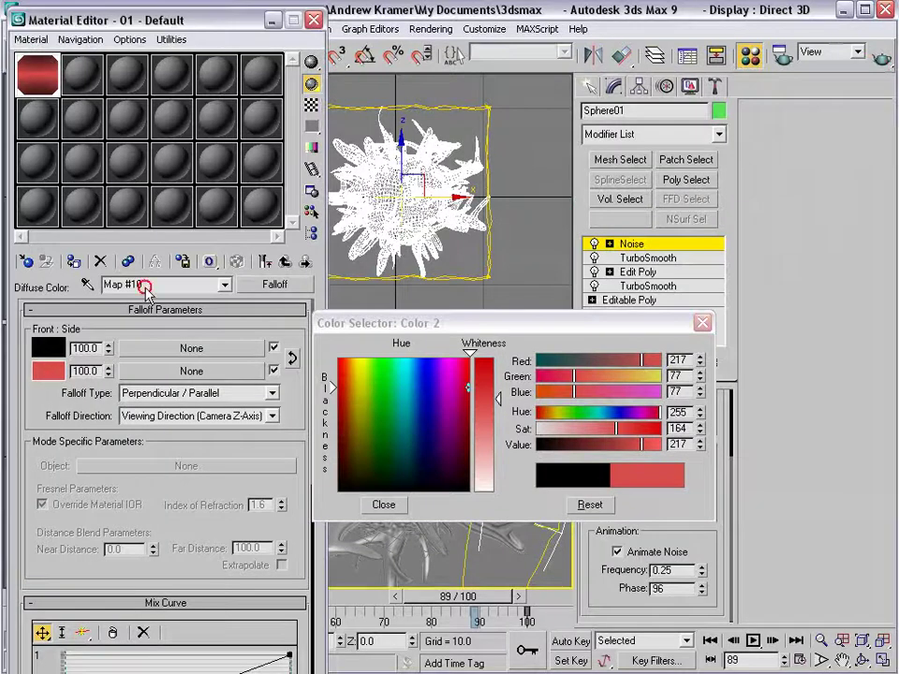
pyautogui.click(487, 378)
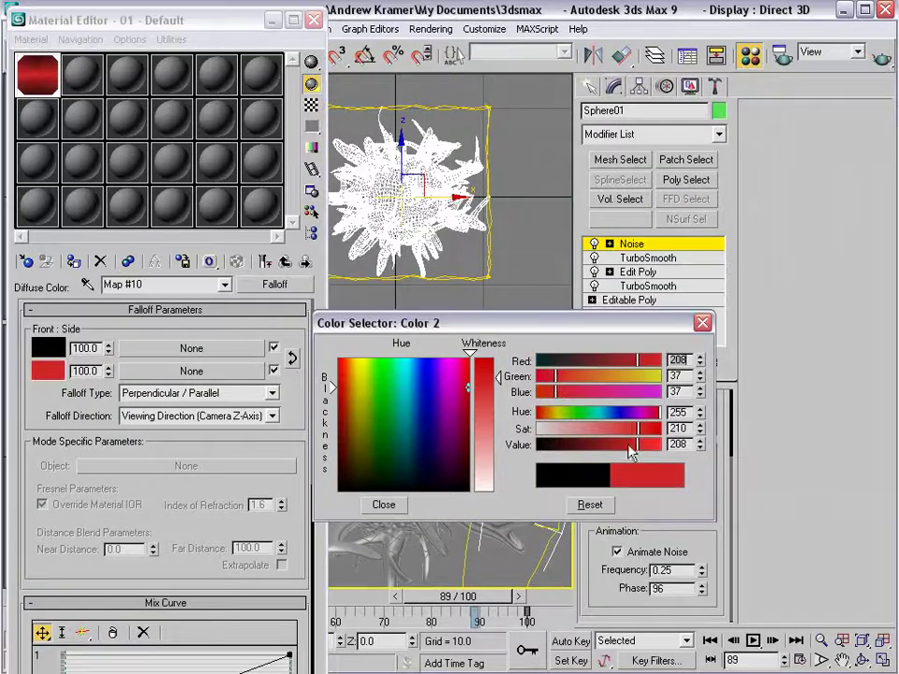
pyautogui.moveTo(625, 446); pyautogui.dragTo(625, 436)
pyautogui.click(384, 506)
# Step: Paste the copied Noise map into the Falloff map's front slot and check it in an enlarged preview
pyautogui.rightClick(157, 352)
pyautogui.click(221, 359)
pyautogui.doubleClick(62, 79)
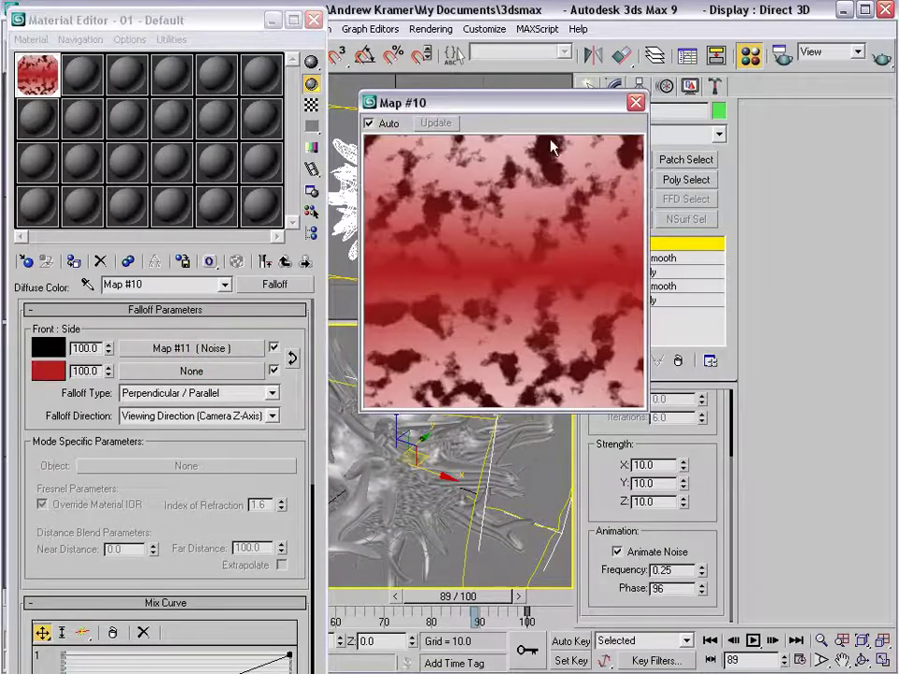
pyautogui.click(638, 103)
# Step: Swap the two colors of the Falloff's front Noise map and set its Color #1 to brown (139, 105, 91)
pyautogui.click(156, 353)
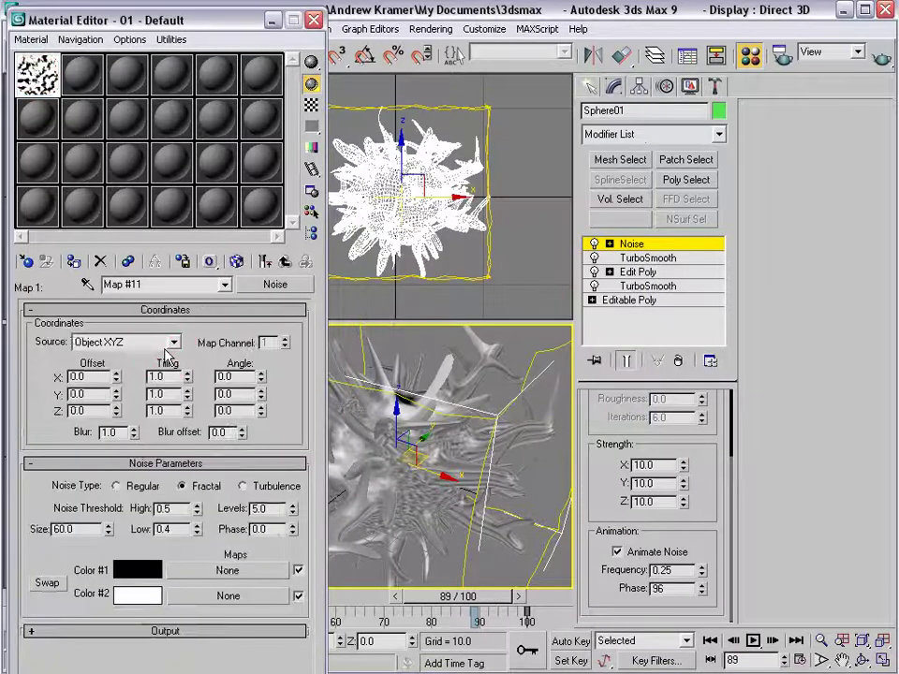
pyautogui.click(57, 582)
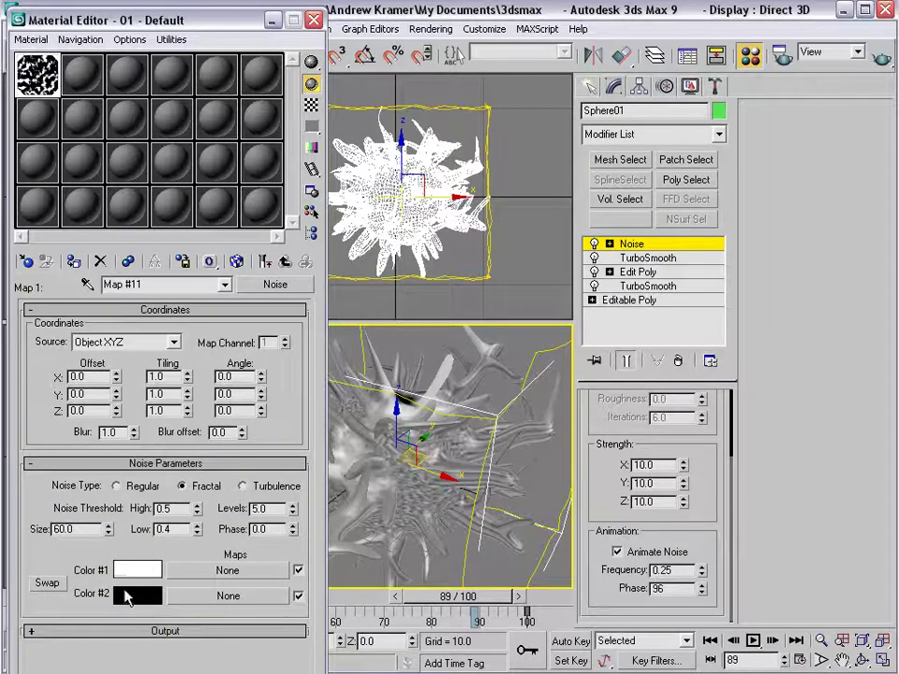
pyautogui.click(132, 570)
pyautogui.click(342, 388)
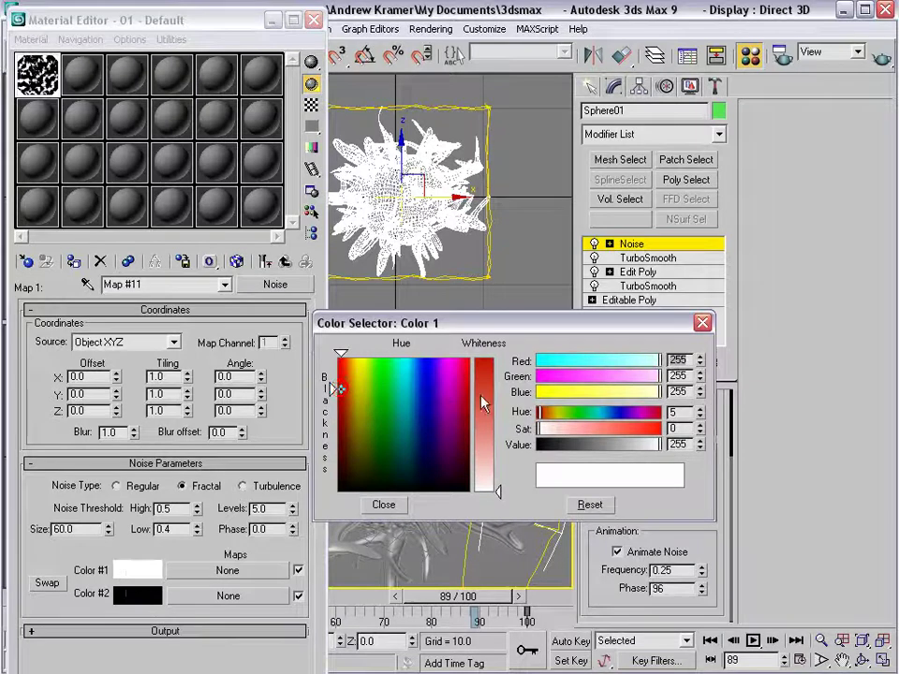
pyautogui.click(616, 428)
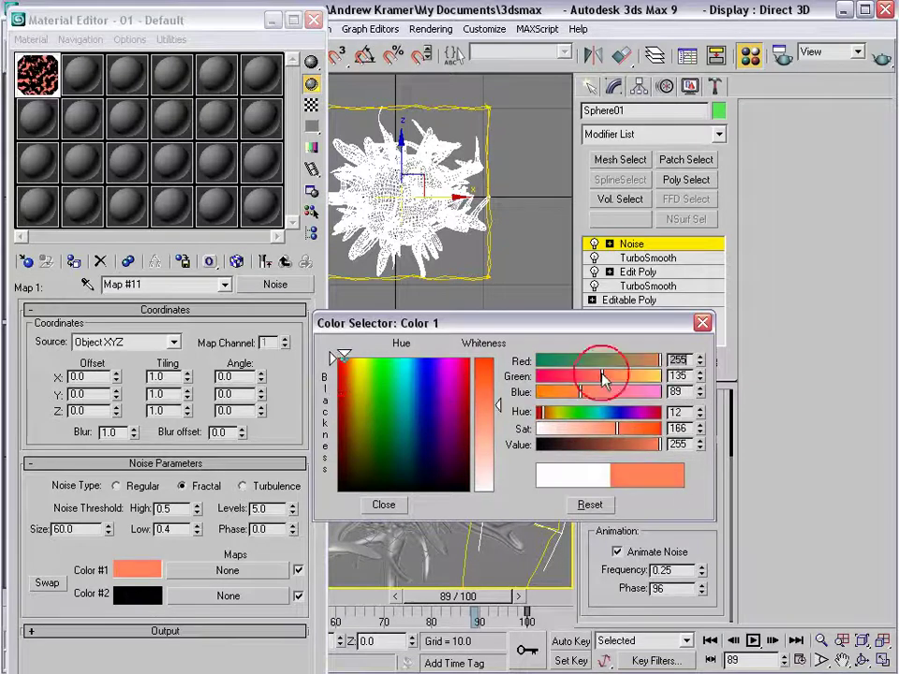
pyautogui.moveTo(596, 444)
pyautogui.mouseDown()
pyautogui.moveTo(620, 445)
pyautogui.moveTo(612, 431)
pyautogui.moveTo(572, 430)
pyautogui.moveTo(603, 446)
pyautogui.mouseUp()
pyautogui.click(580, 429)
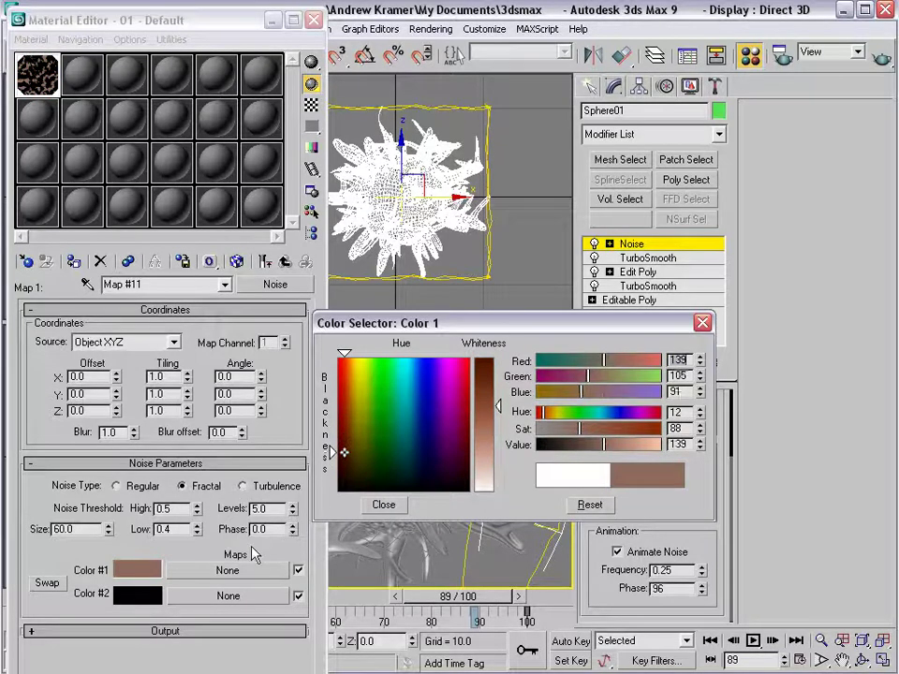
pyautogui.click(394, 506)
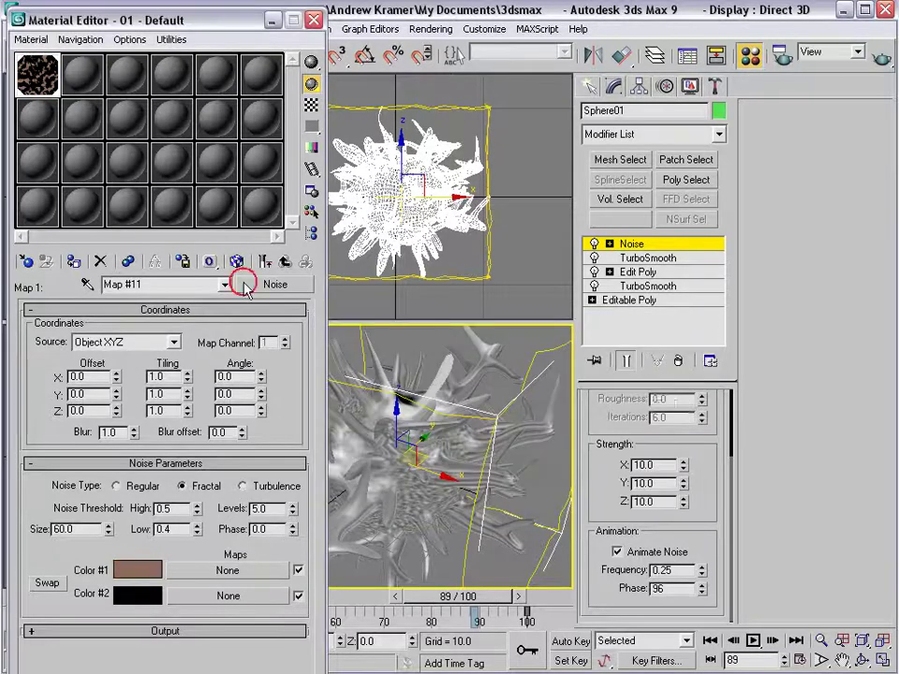
# Step: Open an enlarged preview of the Noise map and set its blur to 20
pyautogui.doubleClick(44, 82)
pyautogui.click(120, 432)
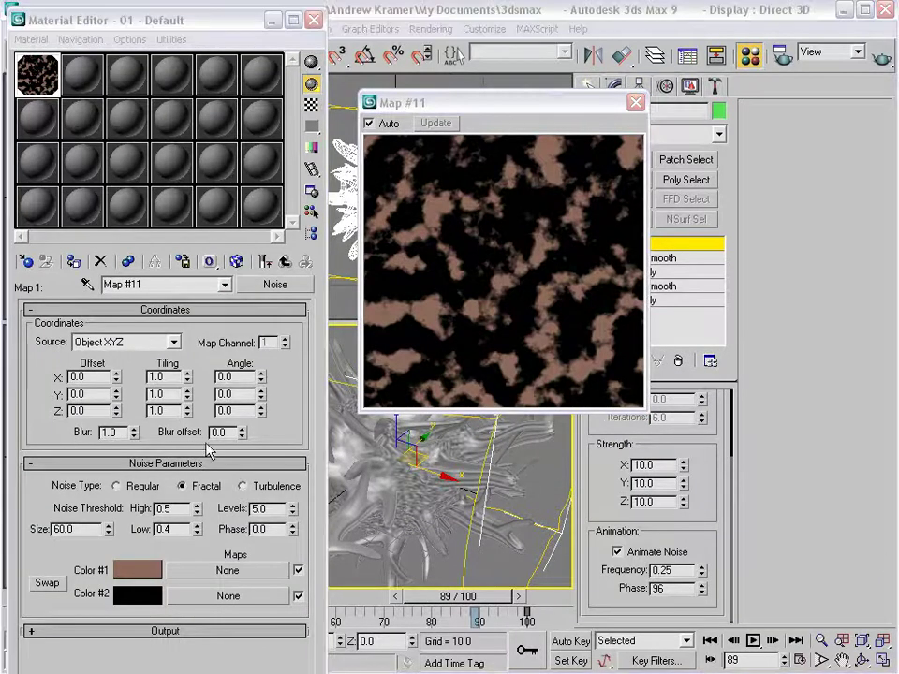
pyautogui.moveTo(124, 432); pyautogui.dragTo(98, 434)
pyautogui.write('20')
pyautogui.press('Return')
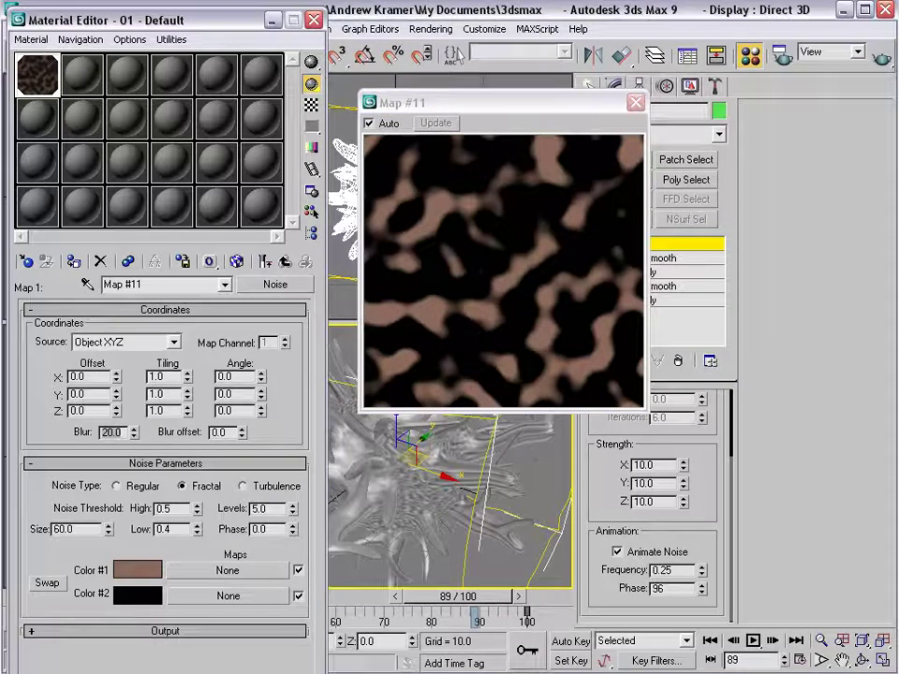
# Step: Render the Perspective view and zoom into the image to inspect the textured surface
pyautogui.click(490, 535)
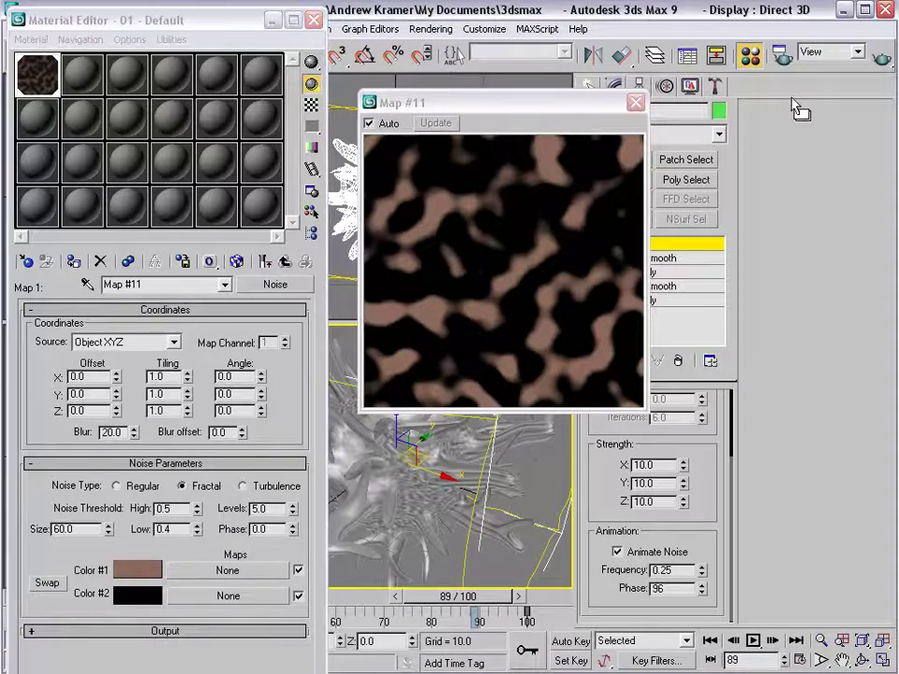
pyautogui.click(880, 57)
pyautogui.scroll(1, 606, 377)
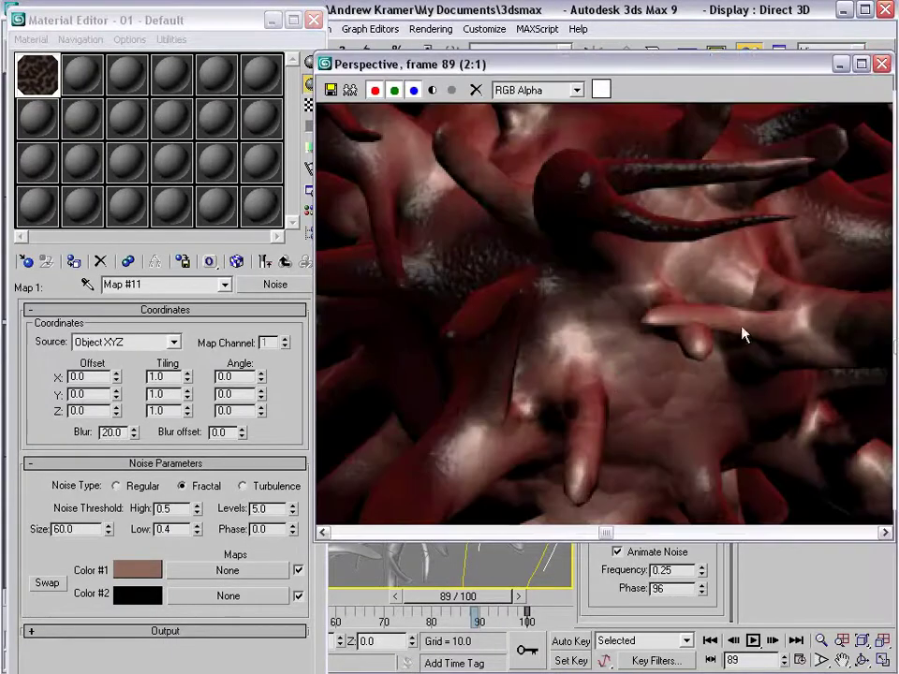
# Step: Set the Falloff map's side color to brown (124, 66, 52) and check it in a render of the Perspective view
pyautogui.scroll(-1, 627, 382)
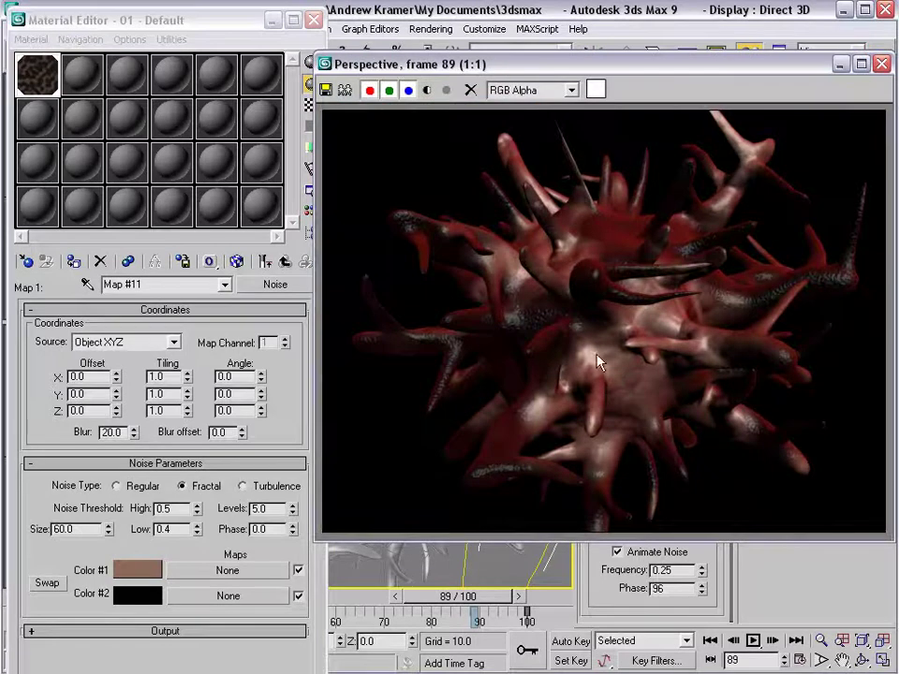
pyautogui.click(882, 64)
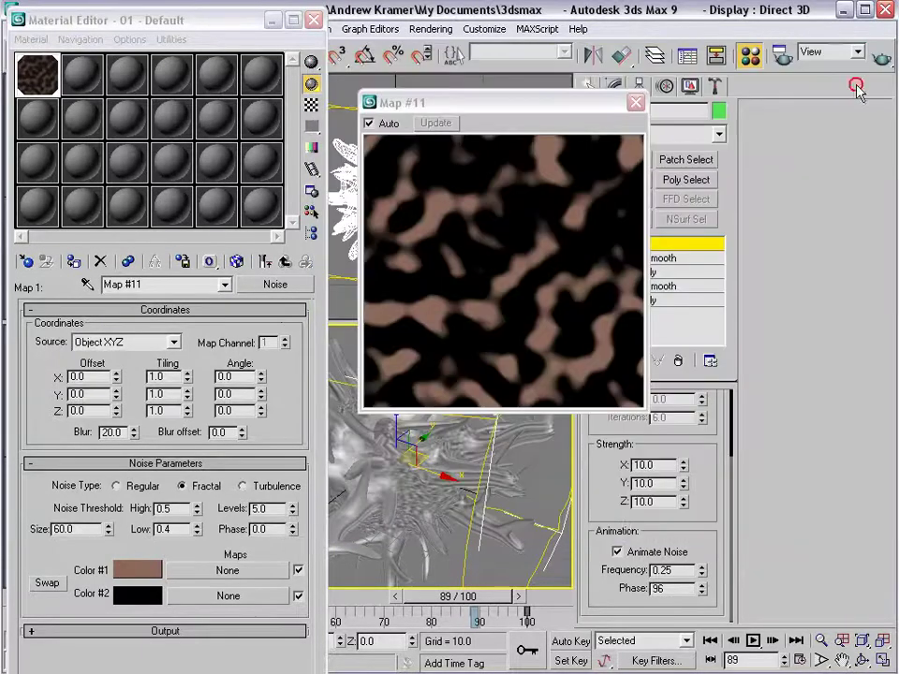
pyautogui.click(285, 262)
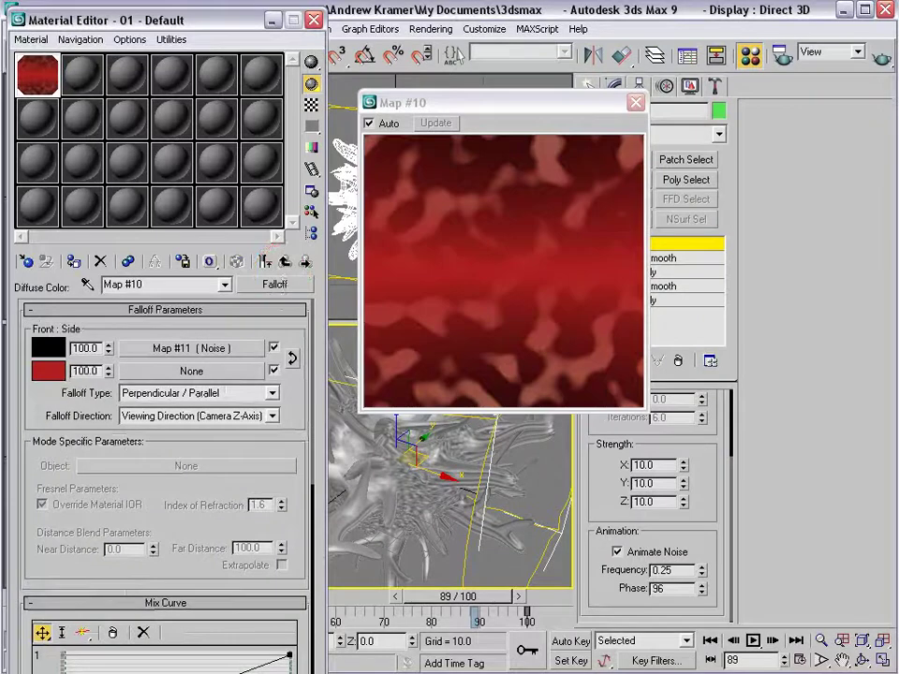
pyautogui.click(49, 372)
pyautogui.moveTo(659, 428); pyautogui.dragTo(607, 428)
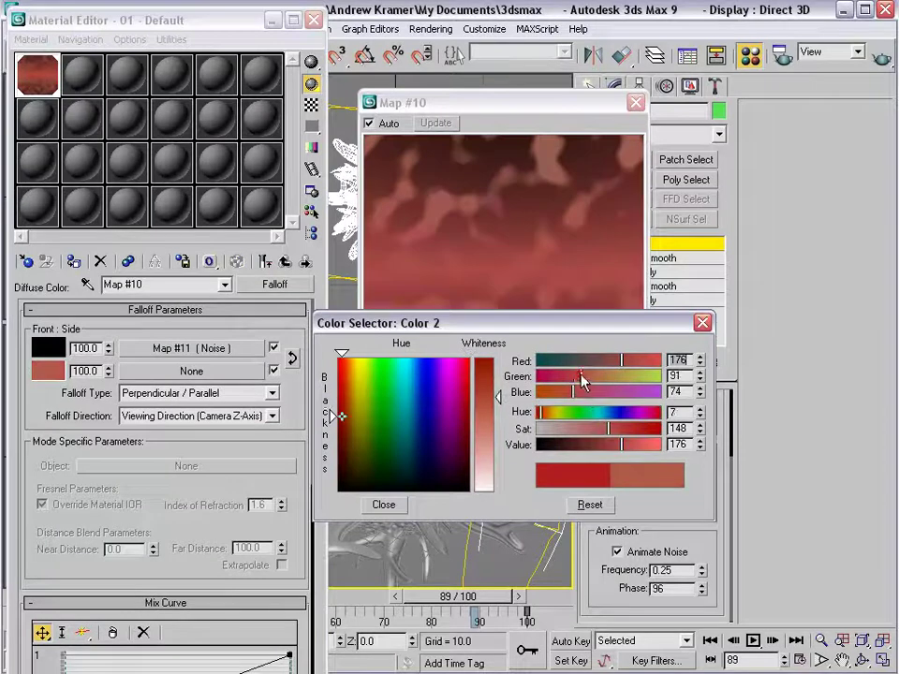
pyautogui.click(342, 444)
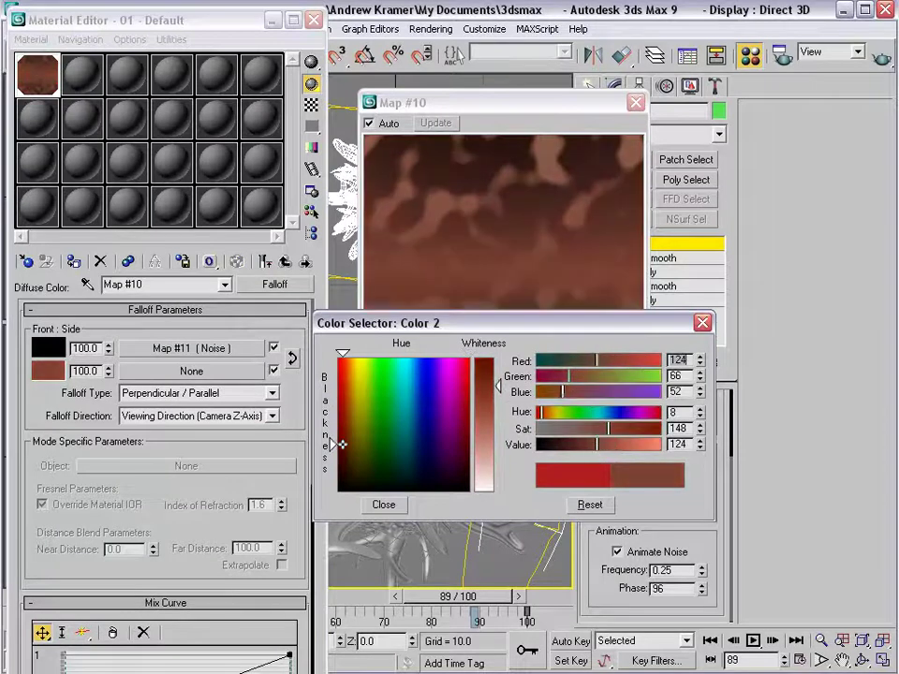
pyautogui.click(880, 60)
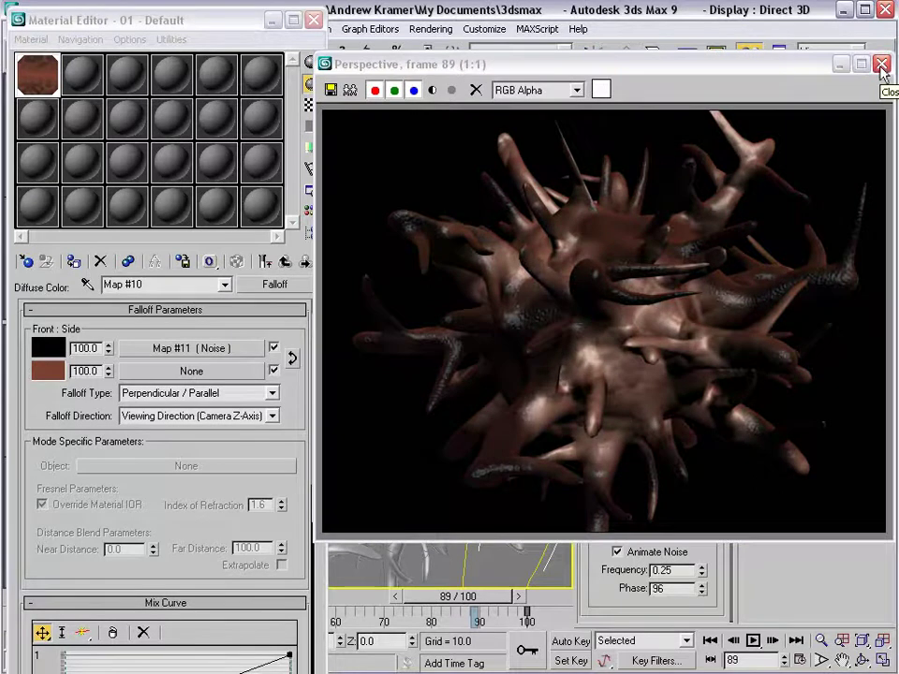
pyautogui.click(882, 64)
pyautogui.click(703, 322)
pyautogui.click(638, 100)
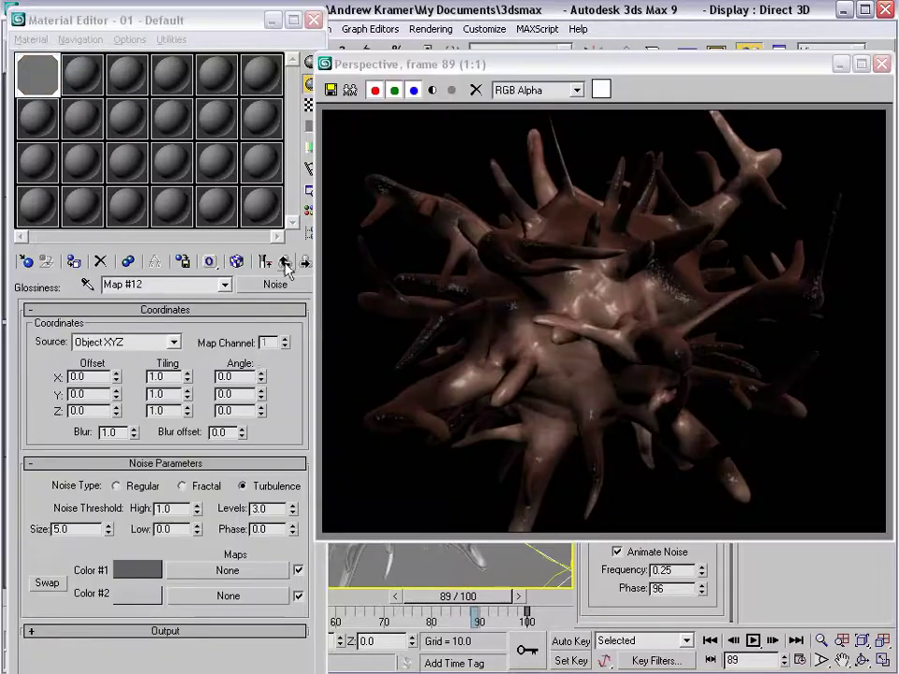
# Step: Set the material's specular color to warm beige (230, 209, 187) and check it in a render
pyautogui.click(284, 263)
pyautogui.scroll(5, 175, 488)
pyautogui.click(112, 361)
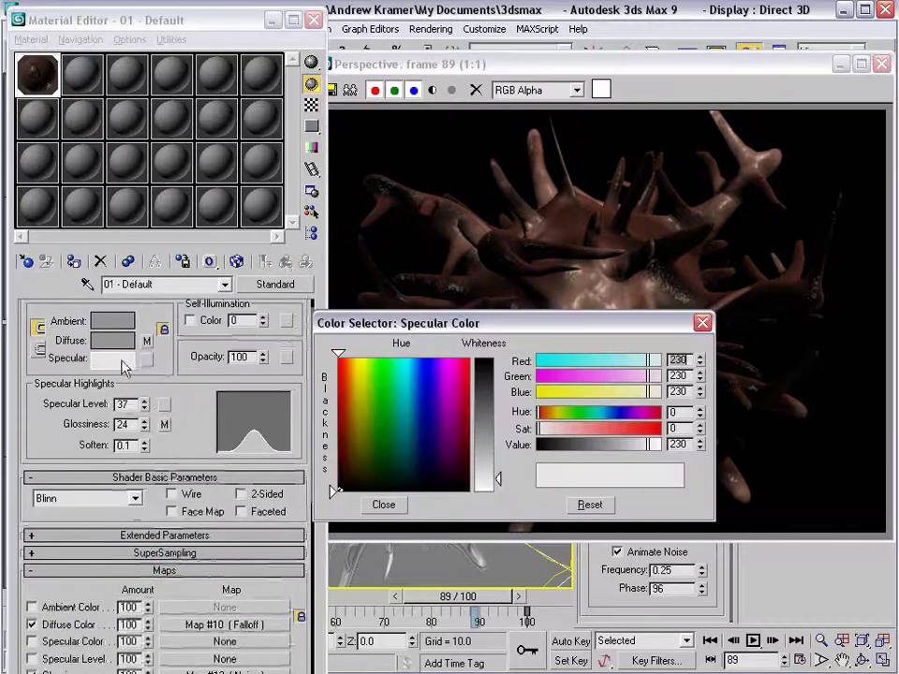
pyautogui.moveTo(649, 391)
pyautogui.mouseDown()
pyautogui.moveTo(635, 394)
pyautogui.moveTo(638, 376)
pyautogui.mouseUp()
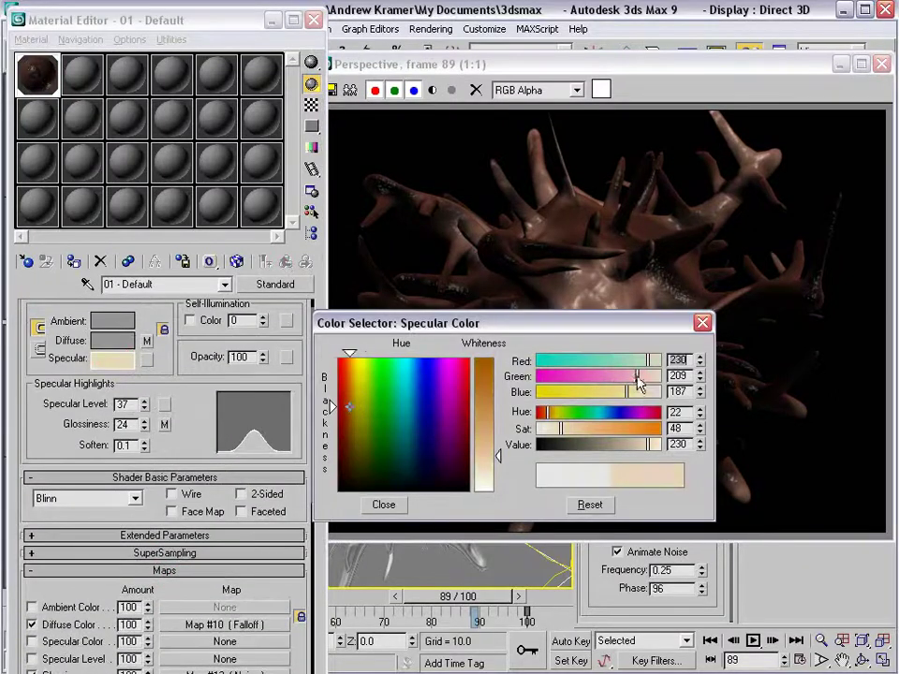
pyautogui.click(384, 505)
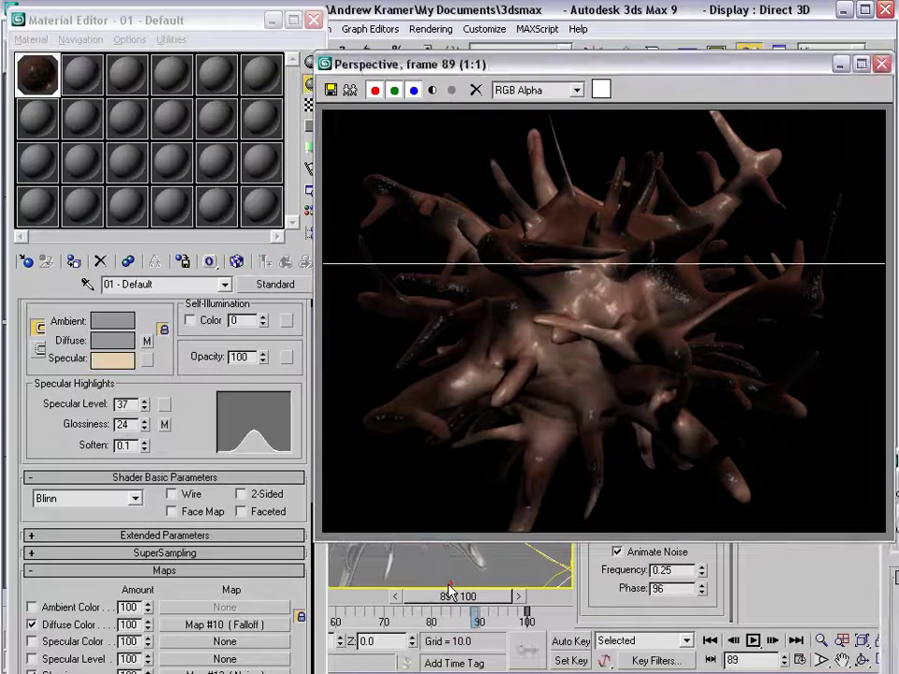
pyautogui.click(883, 64)
# Step: Render two closer Perspective views of the sphere from different angles to inspect the textured surface
pyautogui.scroll(3, 537, 448)
pyautogui.moveTo(469, 448); pyautogui.dragTo(472, 506, button='middle')
pyautogui.press('F9')
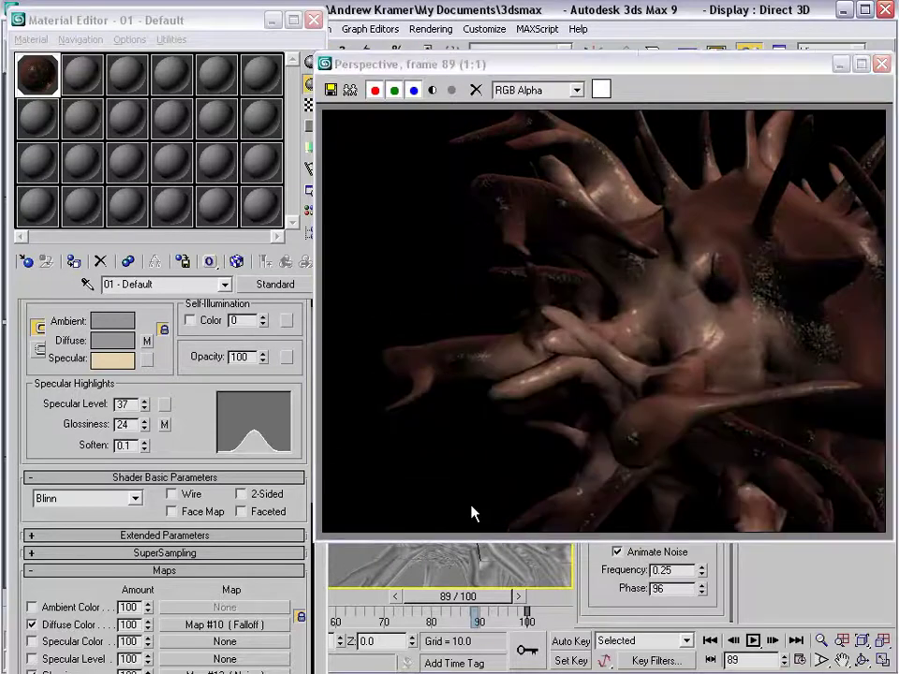
pyautogui.click(883, 64)
pyautogui.keyDown('alt'); pyautogui.moveTo(491, 440); pyautogui.dragTo(481, 486, button='middle'); pyautogui.keyUp('alt')
pyautogui.hotkey('shift', 'q')
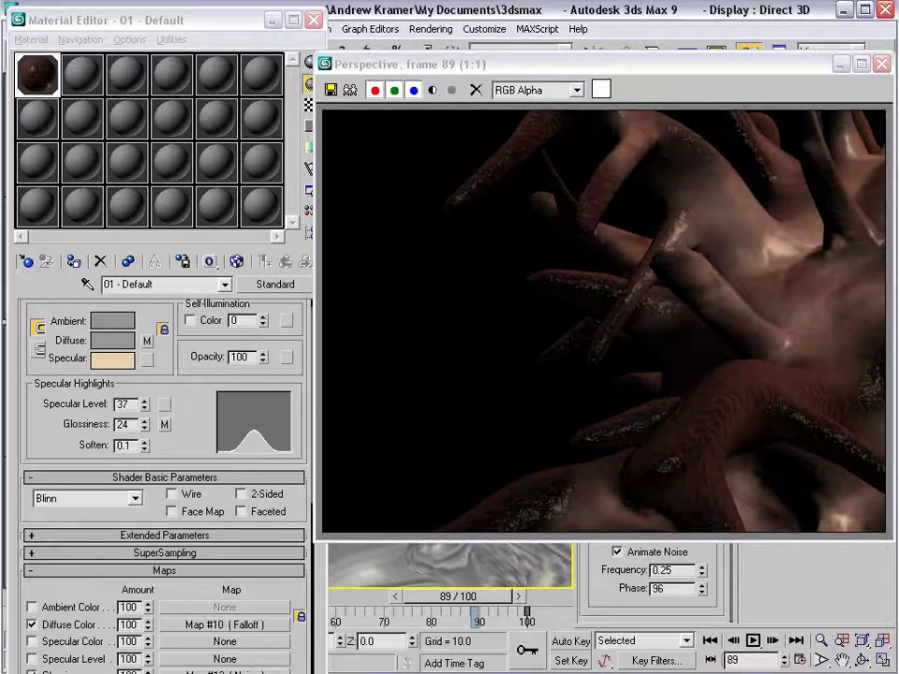
pyautogui.click(882, 64)
# Step: Check the sphere's material in an enlarged preview and rename it Skin
pyautogui.doubleClick(38, 74)
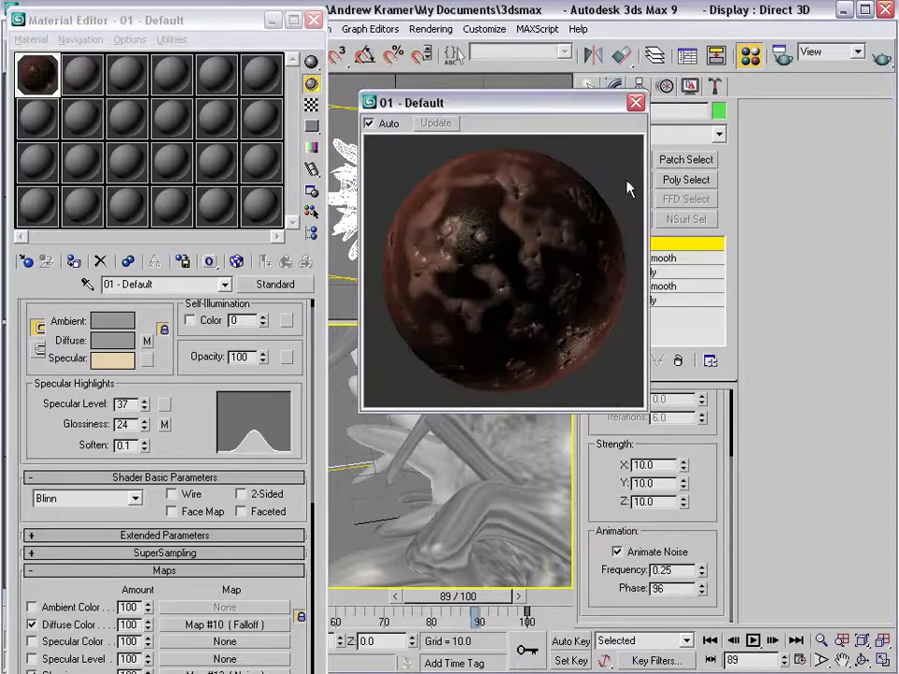
pyautogui.click(636, 102)
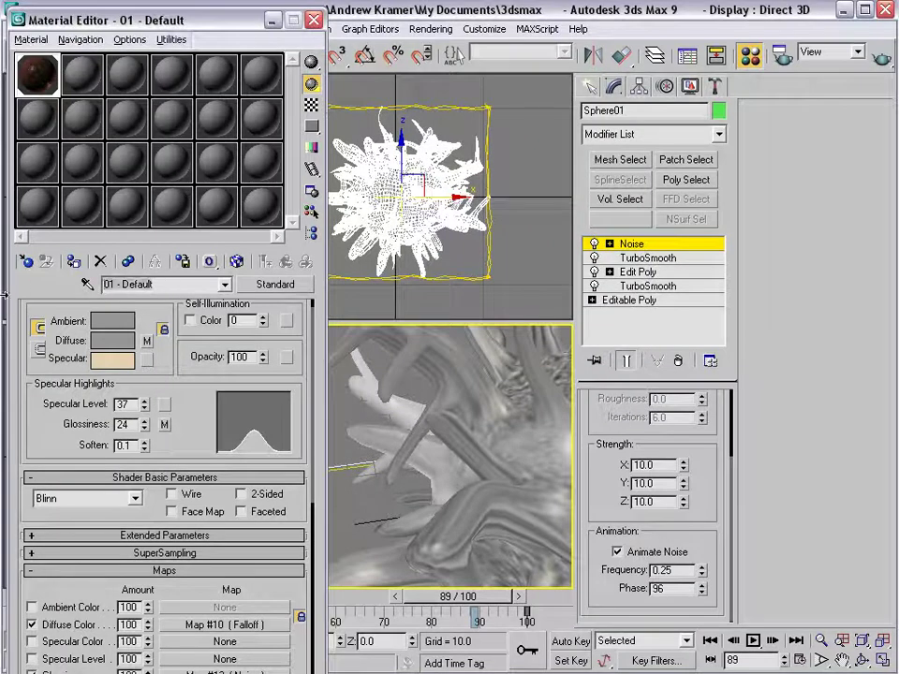
pyautogui.write('Skin')
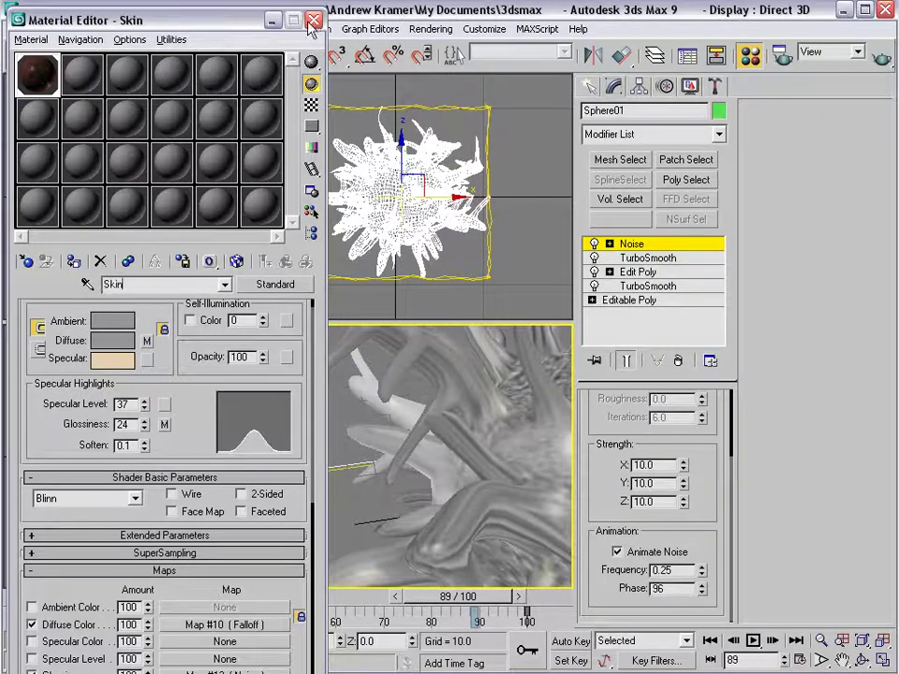
pyautogui.click(313, 21)
pyautogui.keyDown('alt'); pyautogui.moveTo(406, 404); pyautogui.dragTo(482, 485, button='middle'); pyautogui.keyUp('alt')
pyautogui.moveTo(430, 425); pyautogui.dragTo(404, 336)
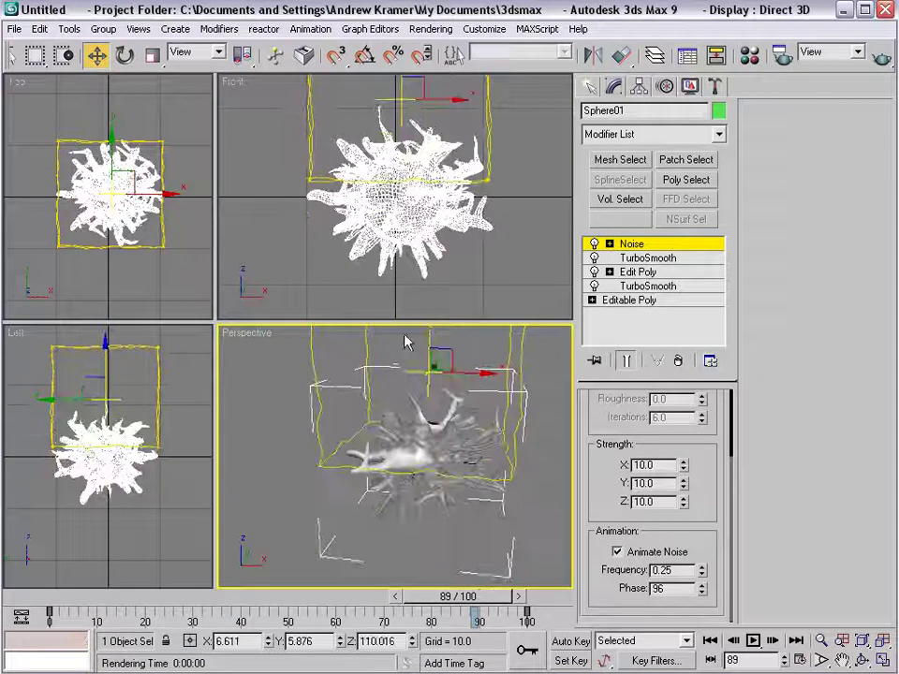
pyautogui.hotkey('ctrl', 'z')
# Step: Return to the Noise modifier's top level and clone the tentacled sphere as one independent copy beside the original along the X axis
pyautogui.click(610, 244)
pyautogui.click(642, 257)
pyautogui.click(638, 244)
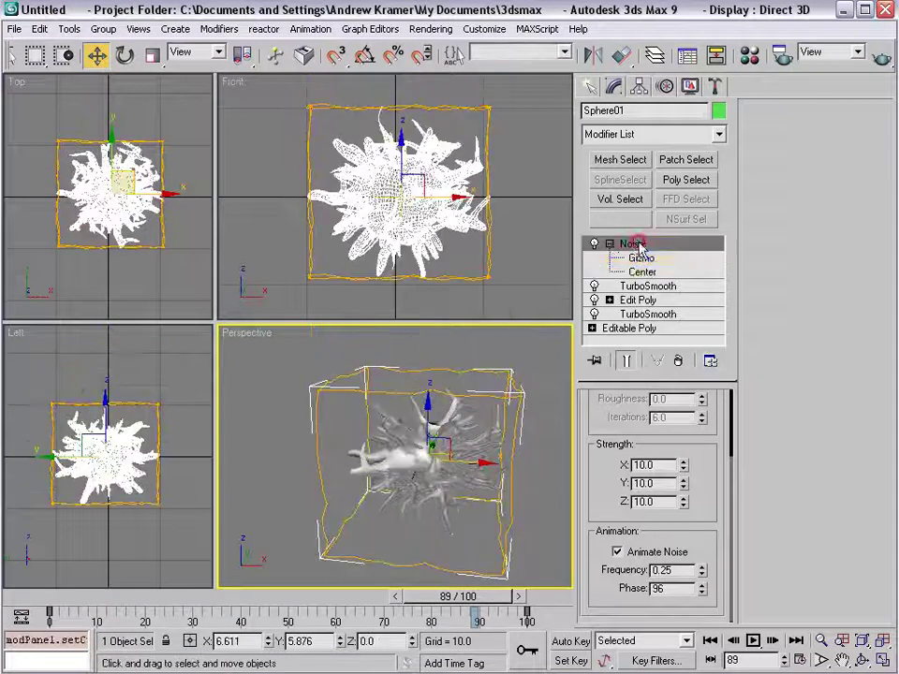
pyautogui.click(520, 494)
pyautogui.click(416, 453)
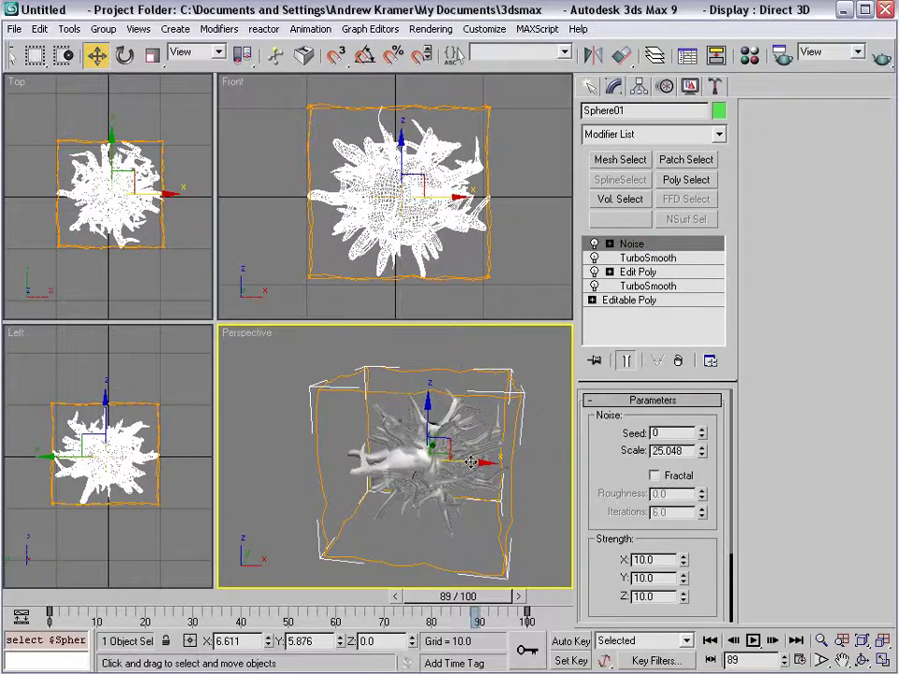
pyautogui.keyDown('shift'); pyautogui.moveTo(474, 462); pyautogui.dragTo(345, 475); pyautogui.keyUp('shift')
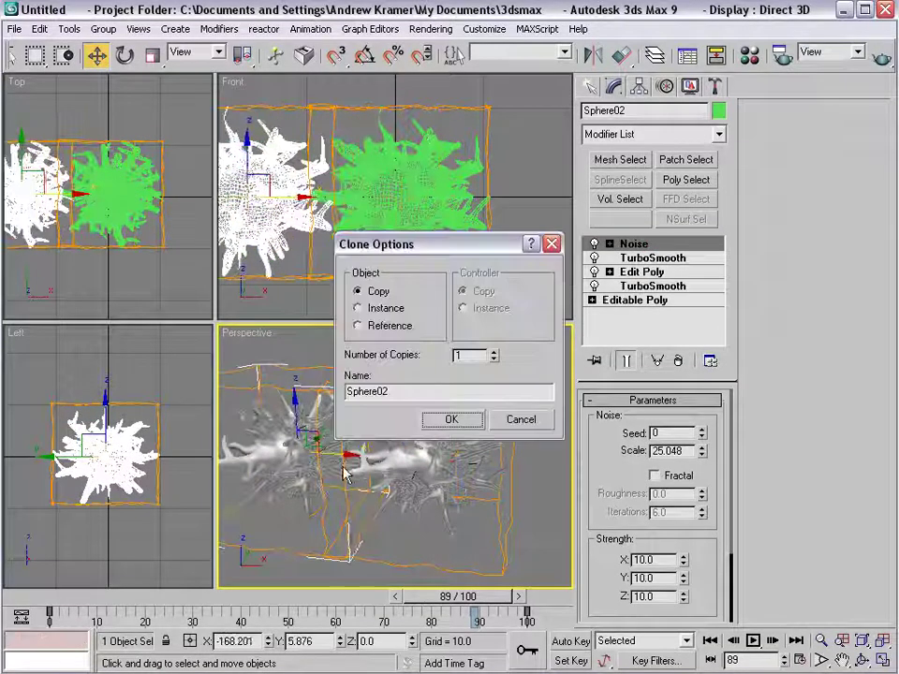
pyautogui.click(440, 421)
# Step: Rotate the copied sphere around two axes so that its tentacles point differently from the original's
pyautogui.rightClick(301, 432)
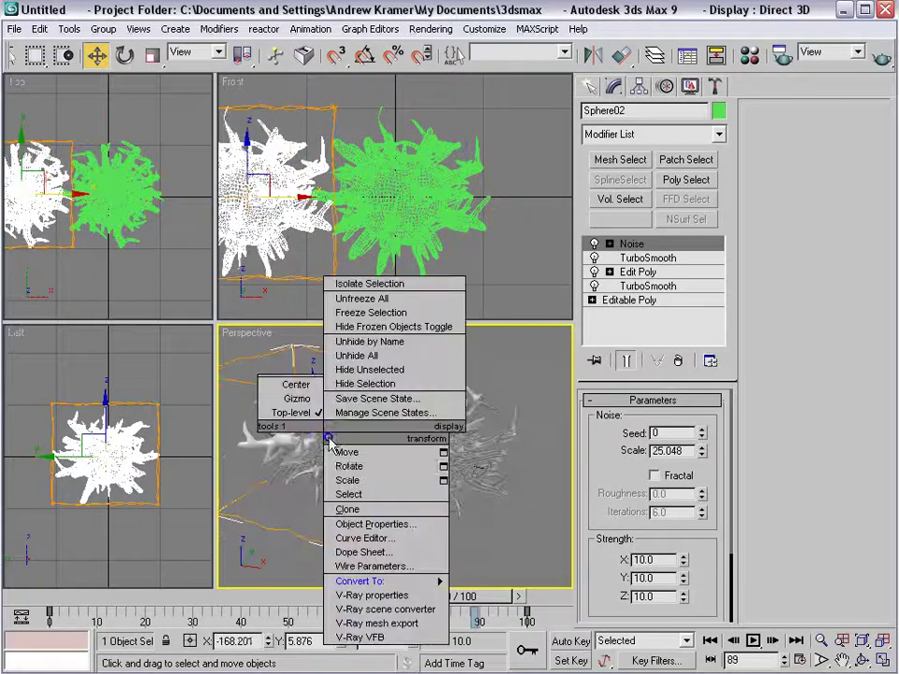
pyautogui.click(344, 470)
pyautogui.moveTo(307, 456); pyautogui.dragTo(367, 444)
pyautogui.moveTo(342, 397); pyautogui.dragTo(384, 472)
# Step: Render a close Perspective view of the two tentacled spheres
pyautogui.scroll(3, 408, 460)
pyautogui.moveTo(267, 489); pyautogui.dragTo(413, 488, button='middle')
pyautogui.hotkey('shift', 'q')
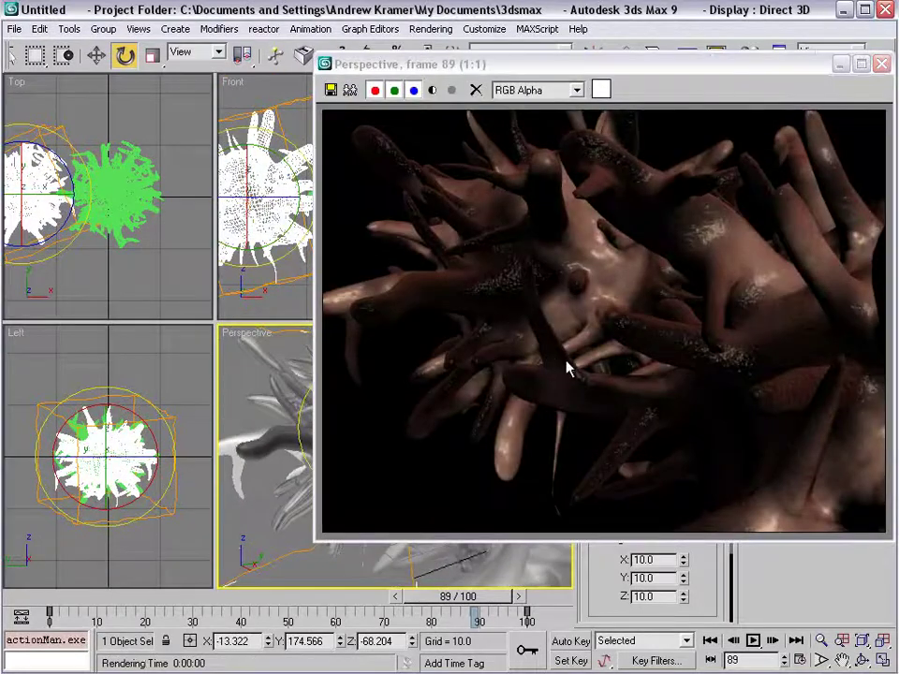
pyautogui.click(881, 63)
# Step: Deselect the sphere copy and place a "MAX Text" spline in Arial, size 100, by the spheres in the Perspective view
pyautogui.moveTo(553, 450); pyautogui.dragTo(417, 460, button='middle')
pyautogui.rightClick(532, 380)
pyautogui.click(545, 392)
pyautogui.click(546, 377)
pyautogui.keyDown('alt'); pyautogui.moveTo(468, 422); pyautogui.dragTo(375, 487, button='middle'); pyautogui.keyUp('alt')
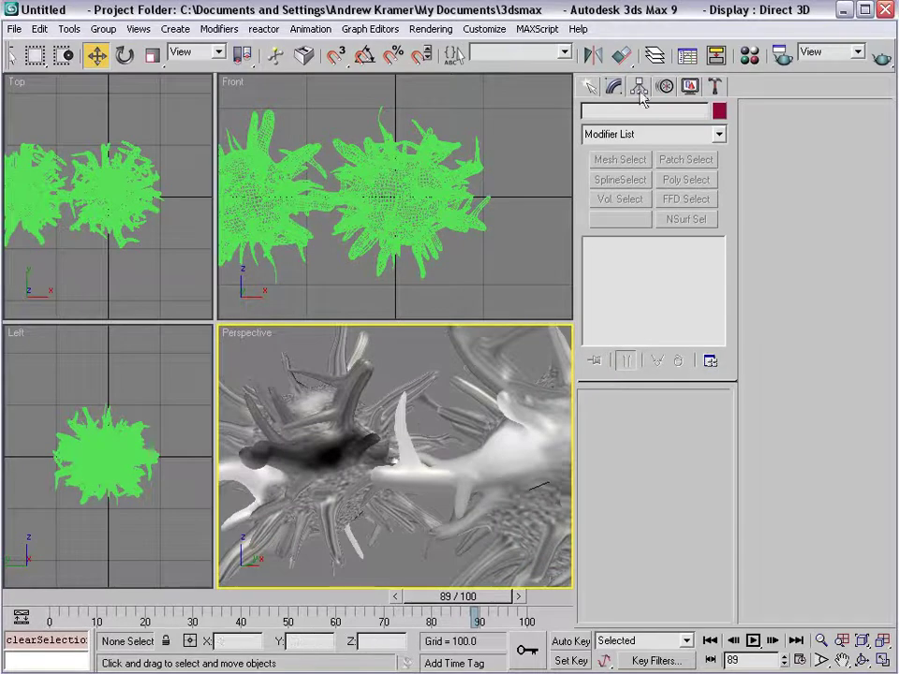
pyautogui.click(589, 86)
pyautogui.click(616, 114)
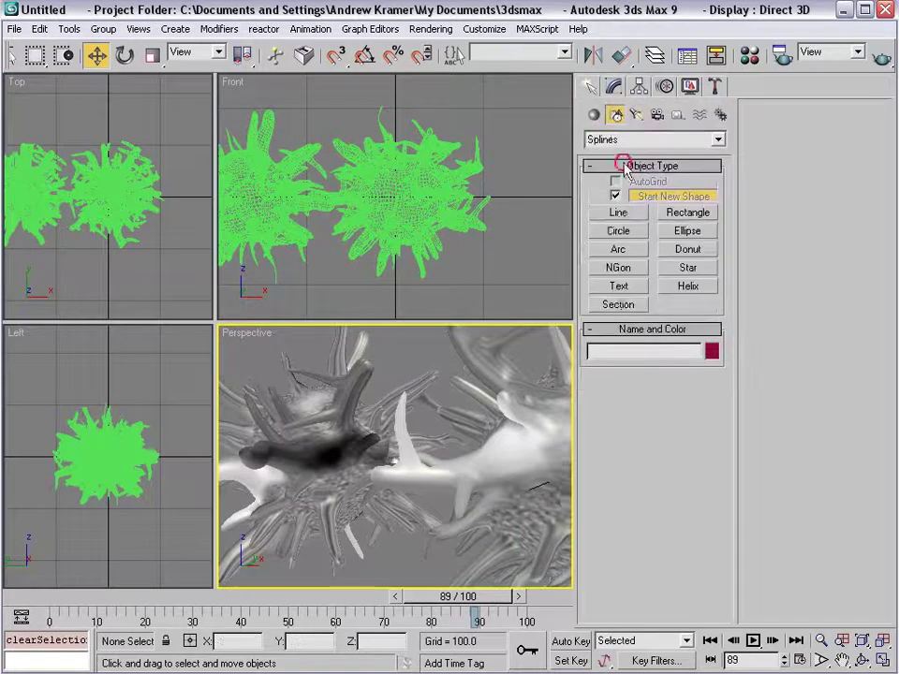
pyautogui.click(619, 286)
pyautogui.keyDown('alt'); pyautogui.moveTo(340, 461); pyautogui.dragTo(391, 534, button='middle'); pyautogui.keyUp('alt')
pyautogui.click(398, 543)
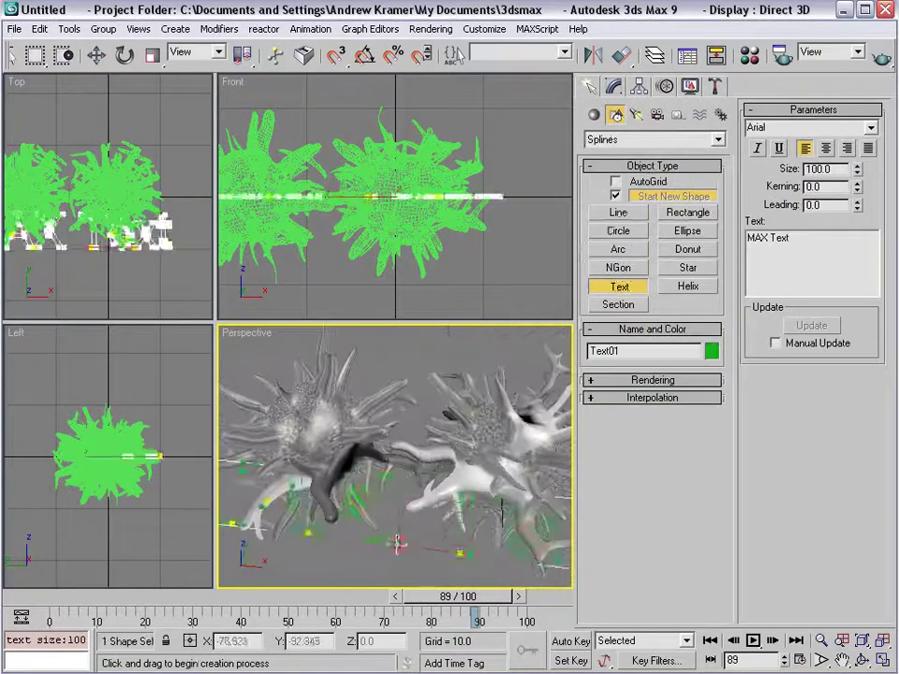
# Step: Add a Bevel modifier to the text with Level 1 height 21.5 and Level 2 height 2.5 and outline -0.8
pyautogui.click(615, 86)
pyautogui.click(653, 134)
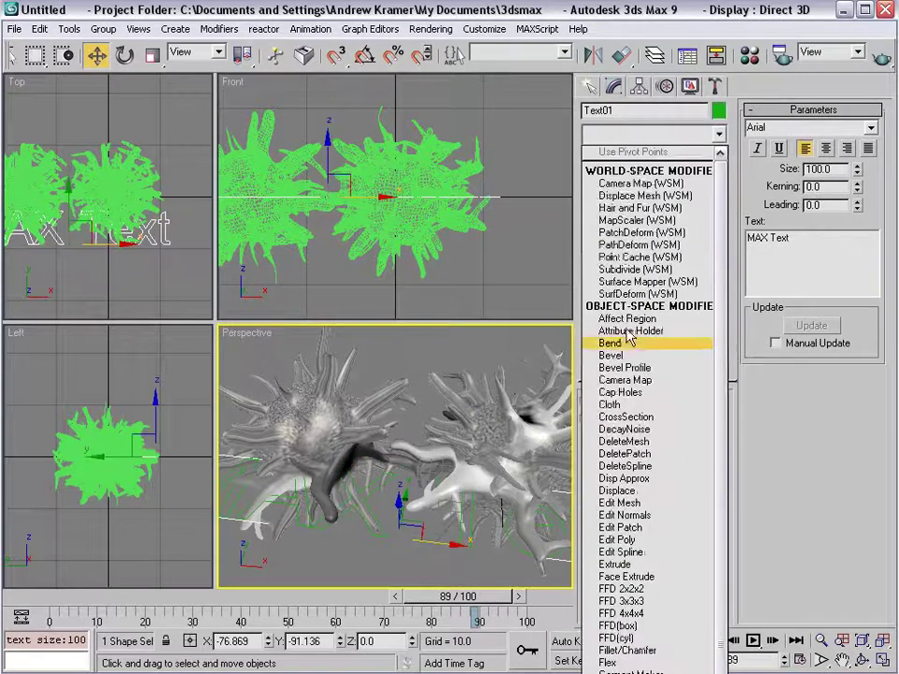
pyautogui.click(628, 356)
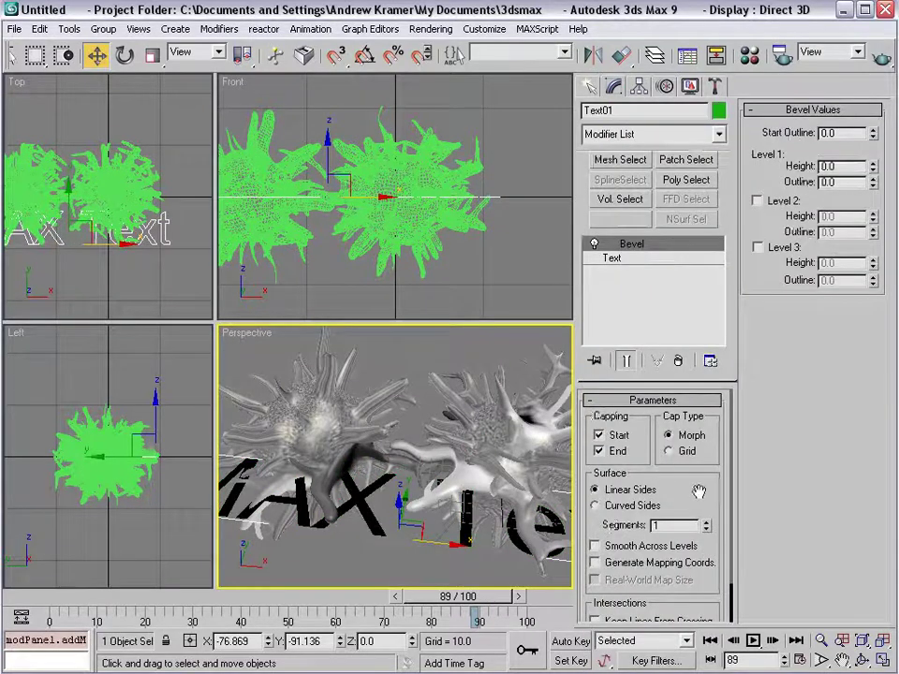
pyautogui.moveTo(699, 492); pyautogui.dragTo(727, 378)
pyautogui.moveTo(873, 166); pyautogui.dragTo(872, 120)
pyautogui.click(758, 201)
pyautogui.moveTo(872, 218); pyautogui.dragTo(873, 233)
# Step: Enable angle snap and rotate the beveled text around the X axis so that it stands upright
pyautogui.rightClick(413, 498)
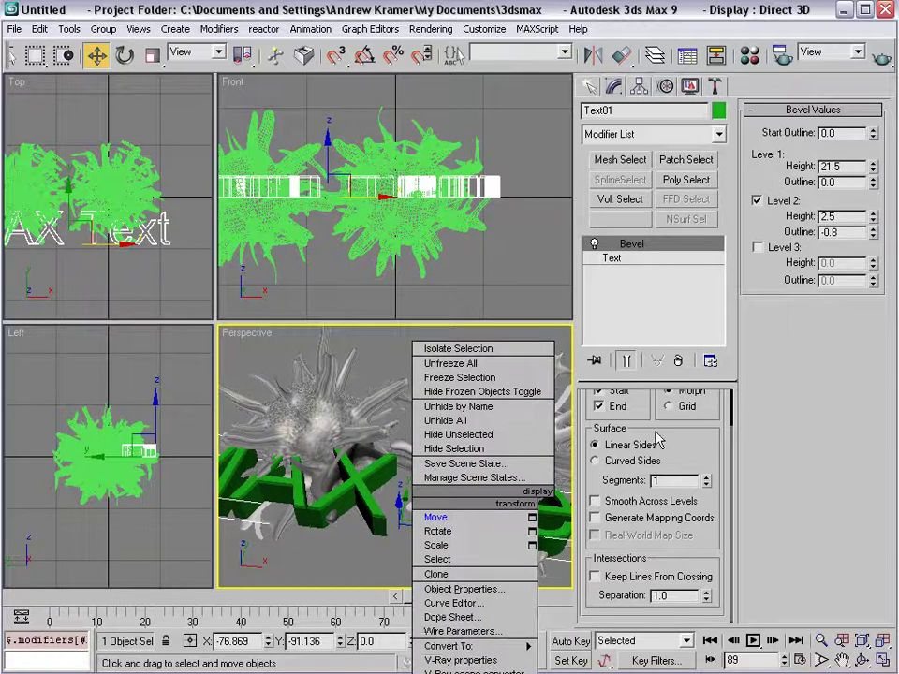
pyautogui.rightClick(404, 468)
pyautogui.click(438, 502)
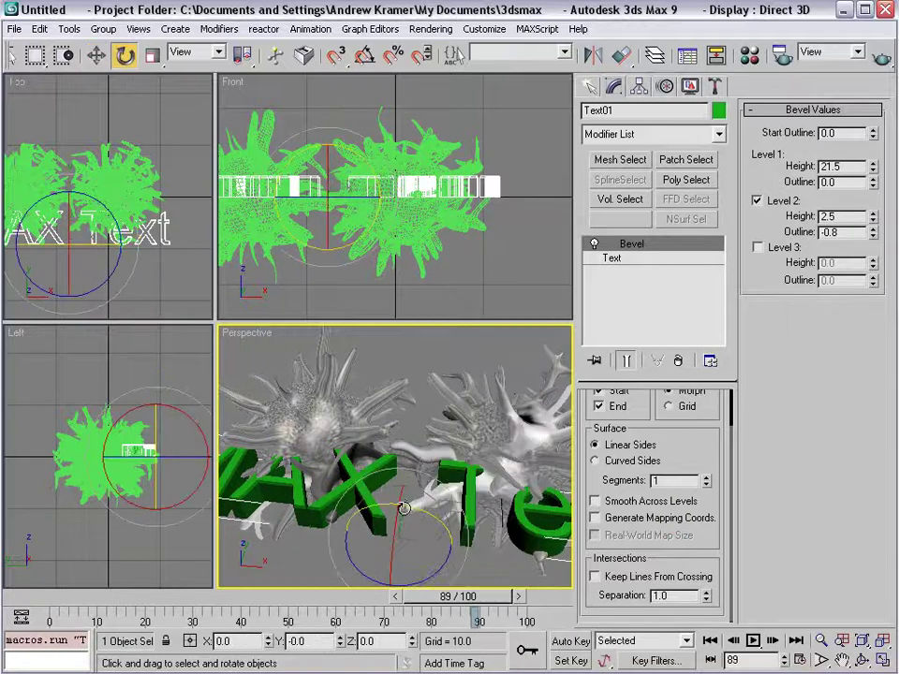
pyautogui.press('a')
pyautogui.moveTo(393, 526); pyautogui.dragTo(381, 622)
pyautogui.rightClick(530, 513)
pyautogui.click(429, 530)
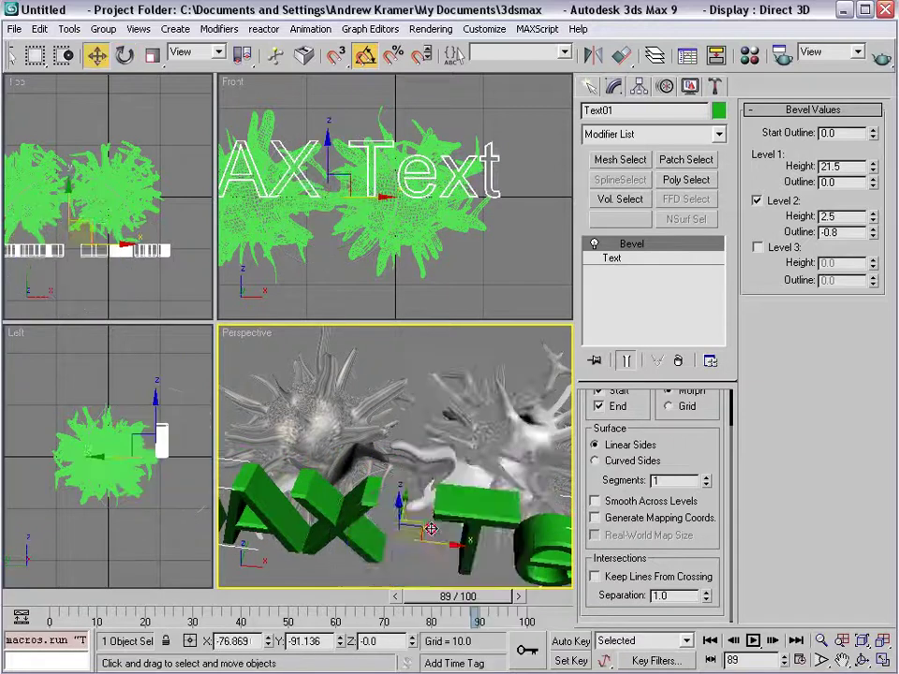
# Step: Give the text a new material from the second sample slot with an orange self-illumination color (192, 130, 64)
pyautogui.scroll(-6, 394, 516)
pyautogui.scroll(5, 424, 477)
pyautogui.scroll(-5, 403, 486)
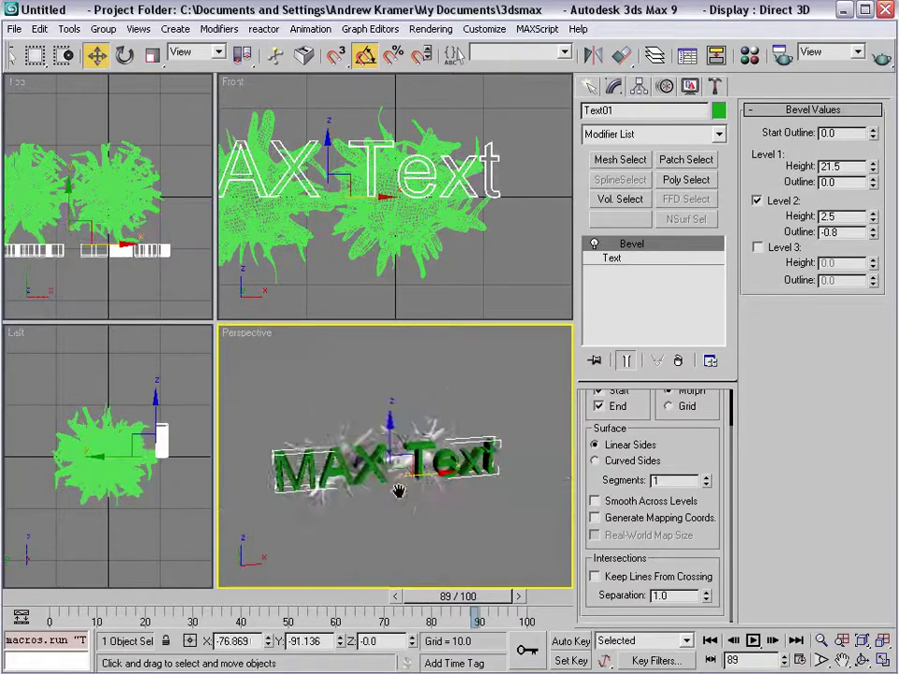
pyautogui.press('m')
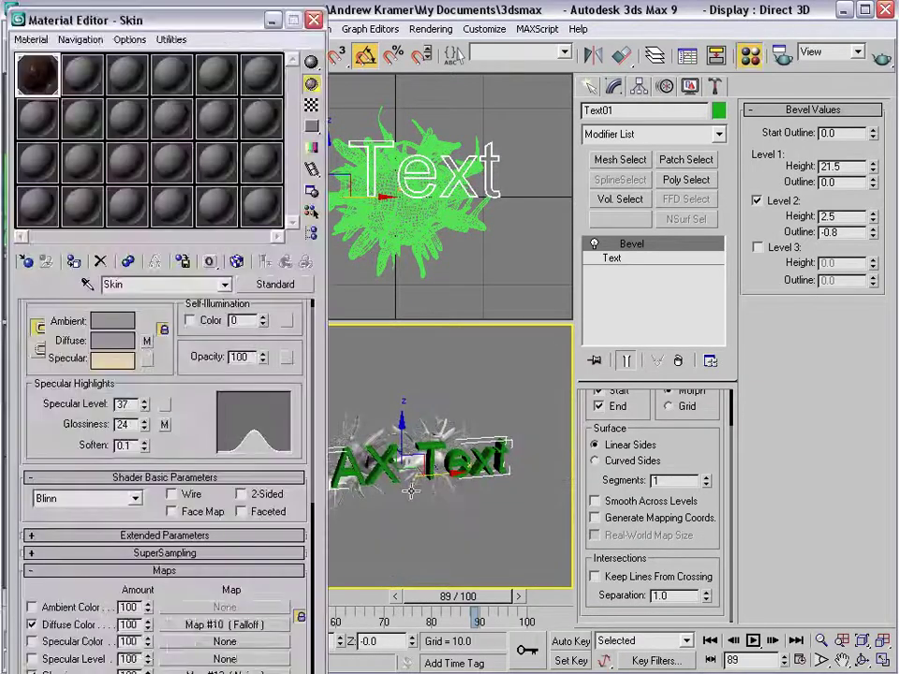
pyautogui.click(91, 83)
pyautogui.click(195, 341)
pyautogui.click(249, 345)
pyautogui.click(498, 397)
pyautogui.moveTo(382, 402); pyautogui.dragTo(355, 383)
pyautogui.moveTo(625, 377); pyautogui.dragTo(610, 377)
pyautogui.moveTo(643, 444); pyautogui.dragTo(583, 446)
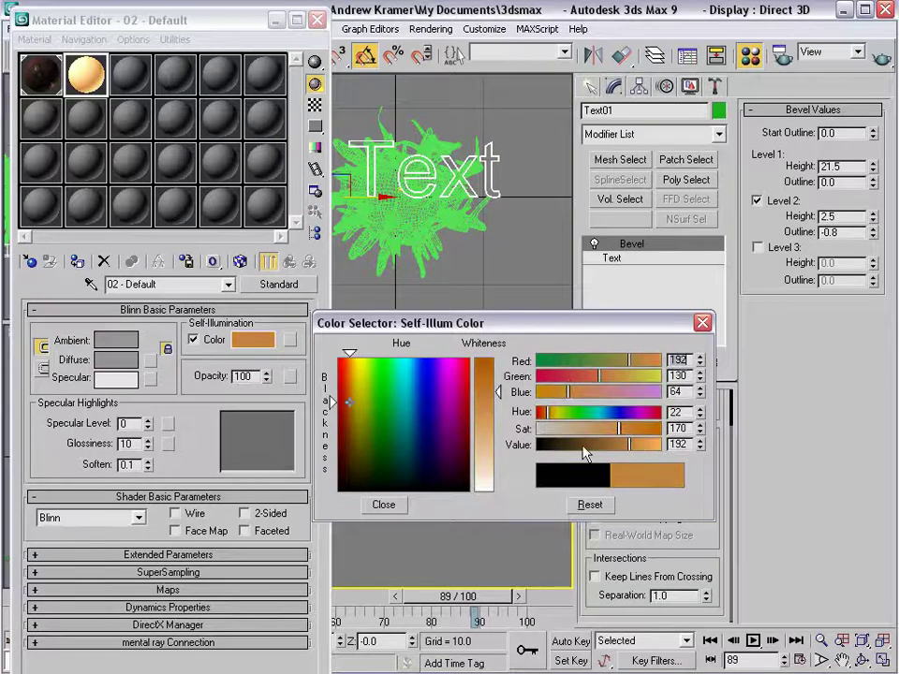
pyautogui.click(383, 505)
# Step: Scale the text down to less than half size and move it in front of the gap between the two spheres
pyautogui.moveTo(488, 465); pyautogui.dragTo(490, 468)
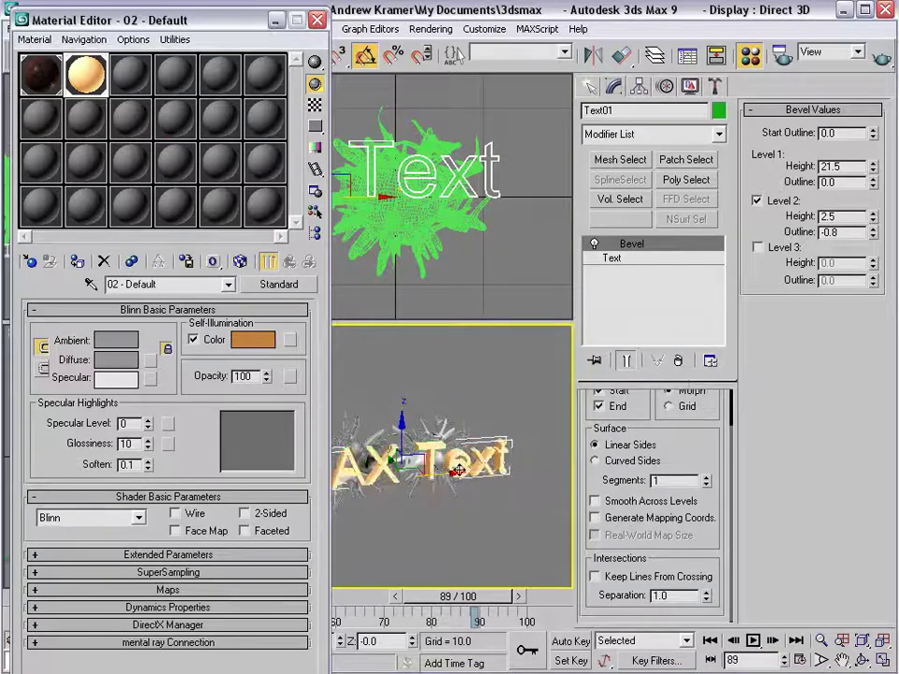
pyautogui.keyDown('alt'); pyautogui.moveTo(458, 470); pyautogui.dragTo(391, 478, button='middle'); pyautogui.keyUp('alt')
pyautogui.scroll(3, 388, 478)
pyautogui.rightClick(397, 478)
pyautogui.click(425, 513)
pyautogui.rightClick(427, 513)
pyautogui.click(434, 525)
pyautogui.moveTo(397, 526); pyautogui.dragTo(365, 504)
# Step: Frame the glowing text in front of both spheres and render the Perspective view
pyautogui.keyDown('alt'); pyautogui.moveTo(374, 550); pyautogui.dragTo(397, 481, button='middle'); pyautogui.keyUp('alt')
pyautogui.scroll(2, 437, 467)
pyautogui.rightClick(438, 465)
pyautogui.click(460, 485)
pyautogui.hotkey('shift', 'q')
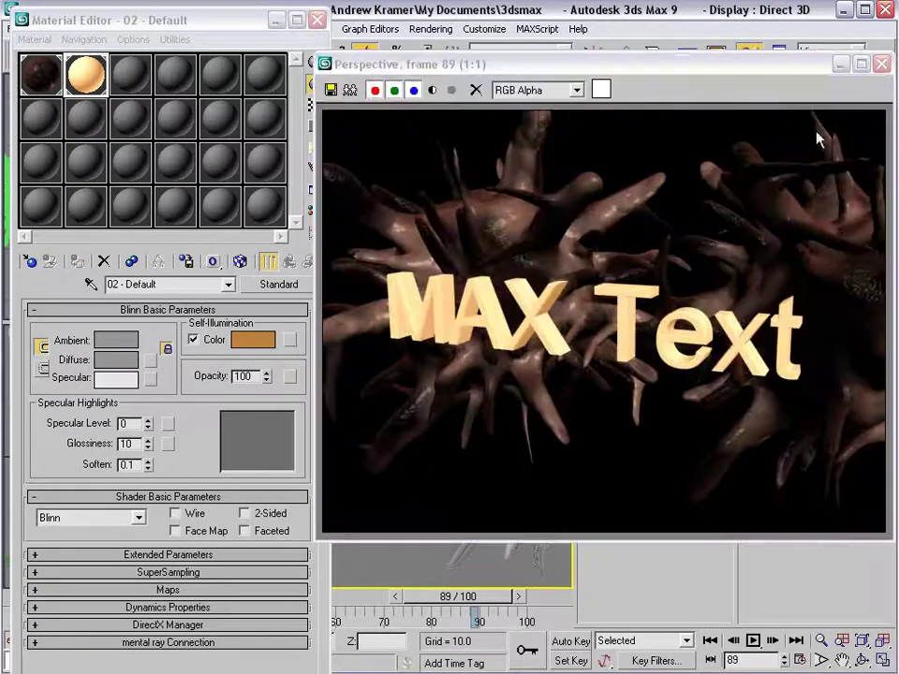
pyautogui.click(881, 64)
pyautogui.click(400, 521)
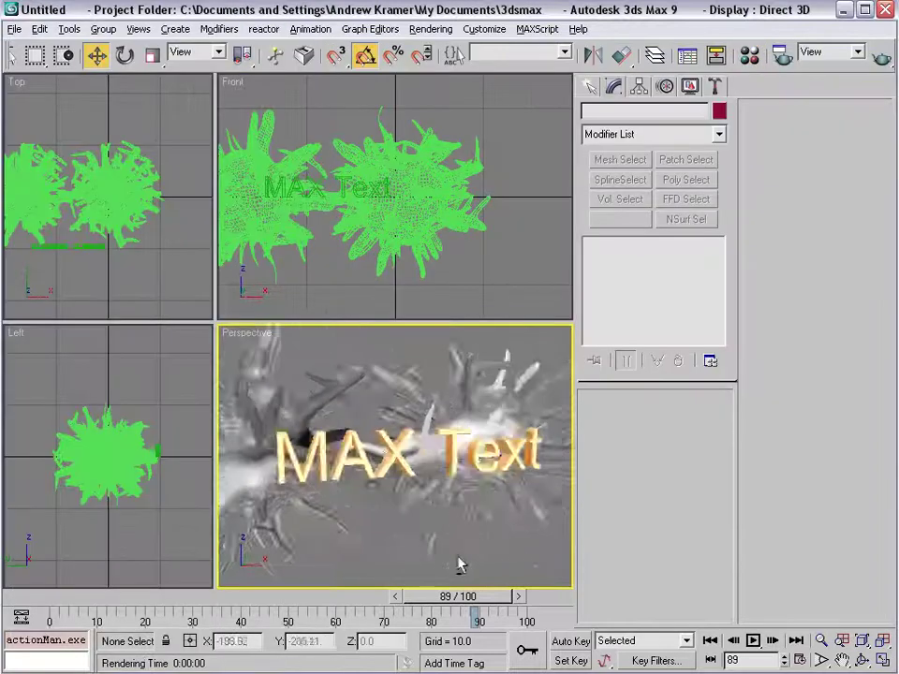